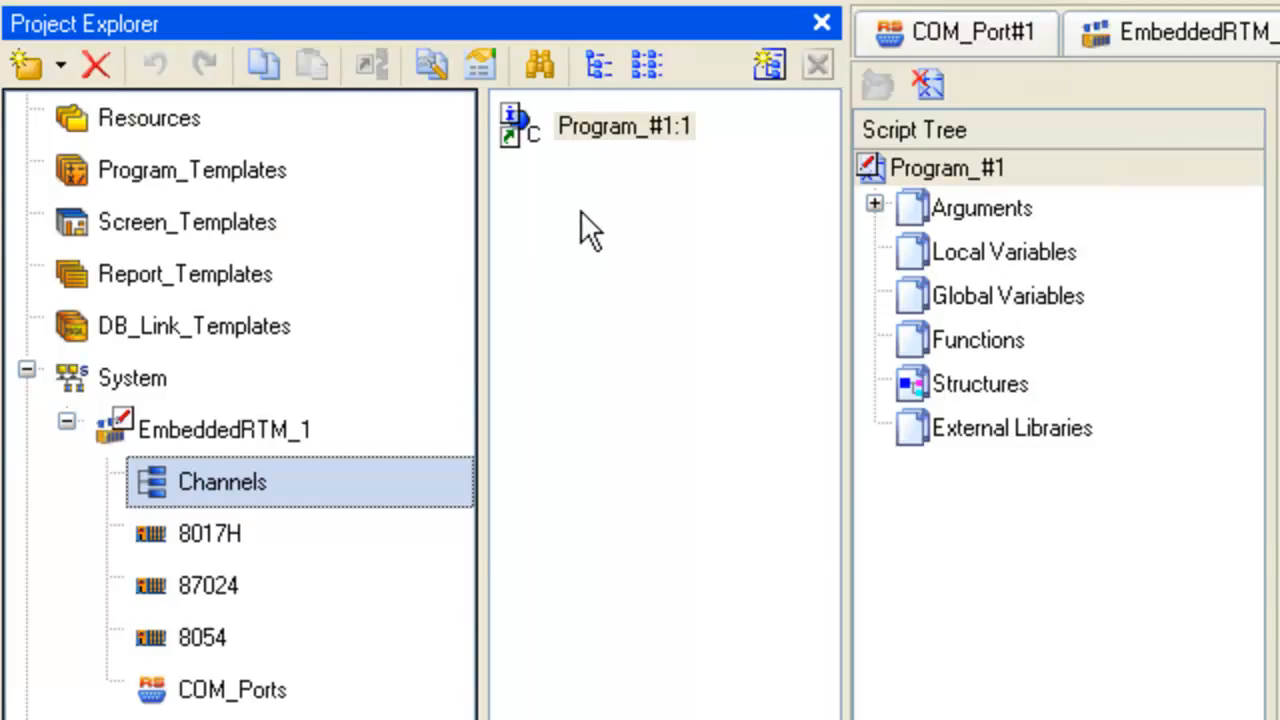
- Create a Panel component in the Channels group of EmbeddedRTM_1 and open it for editing
{"action": "right_click", "coordinate": [581, 210]}
{"action": "mouse_move", "coordinate": [663, 236]}
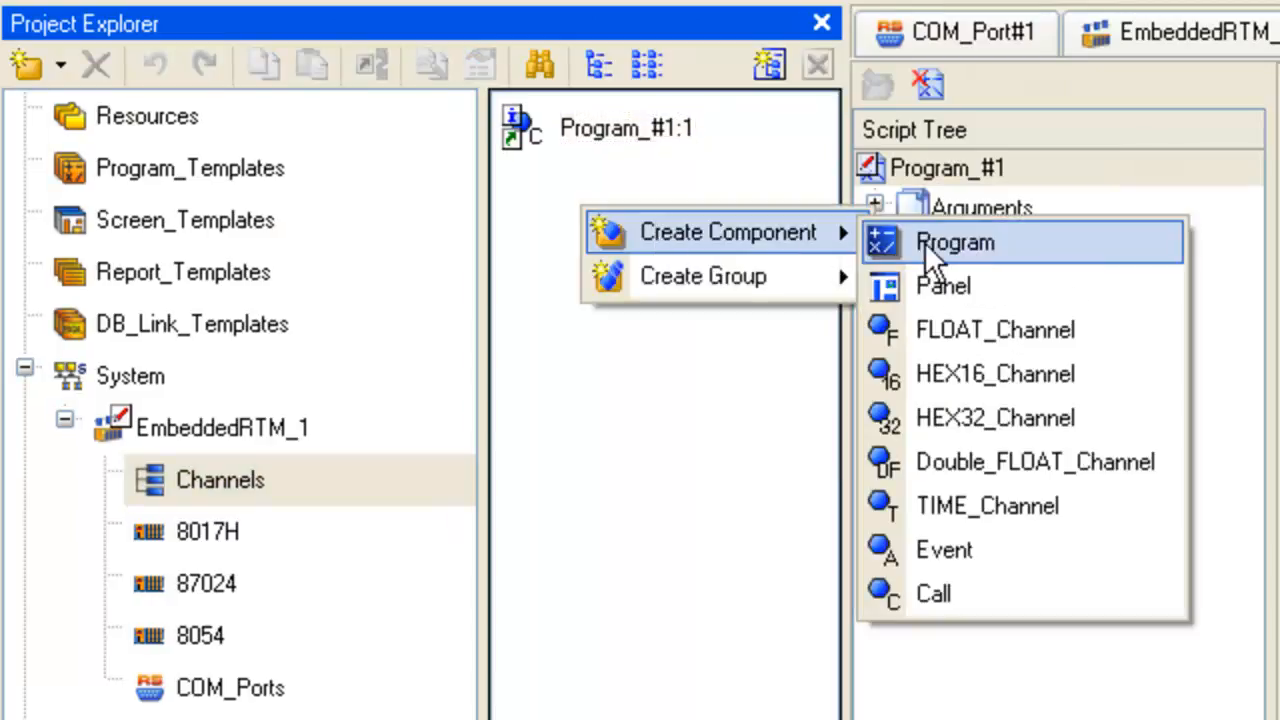
{"action": "left_click", "coordinate": [966, 290]}
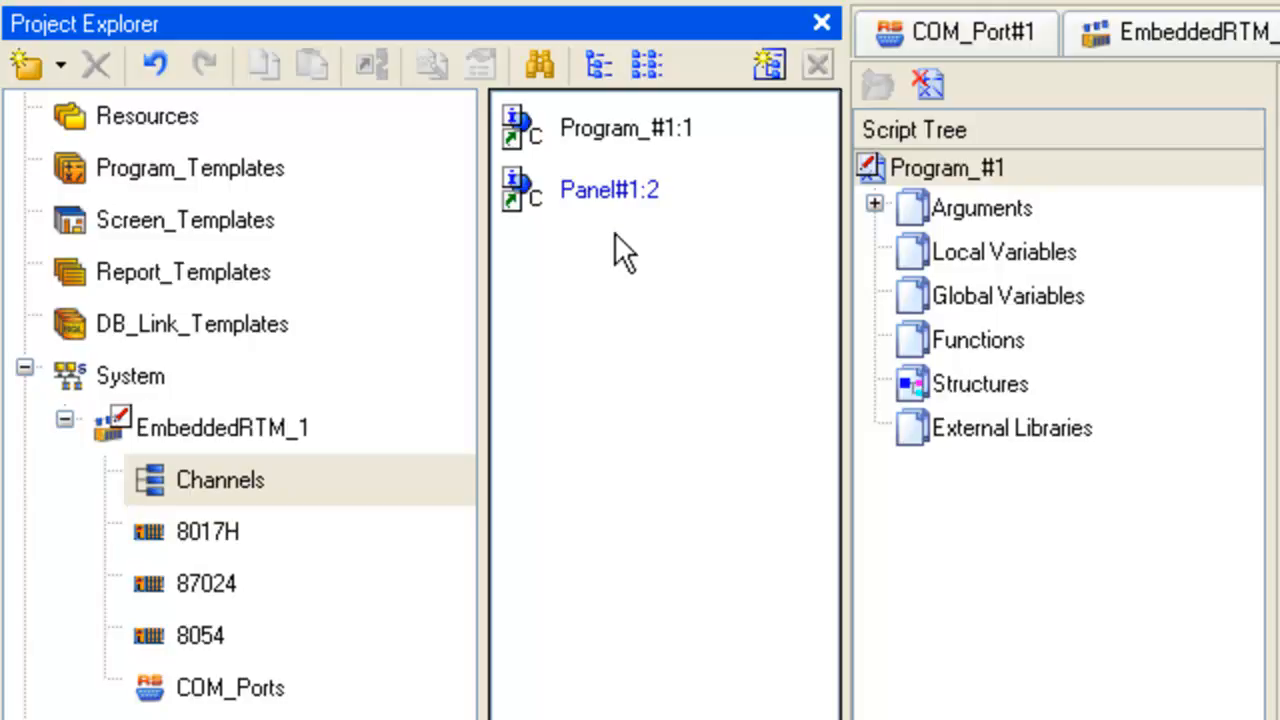
{"action": "left_click", "coordinate": [594, 192]}
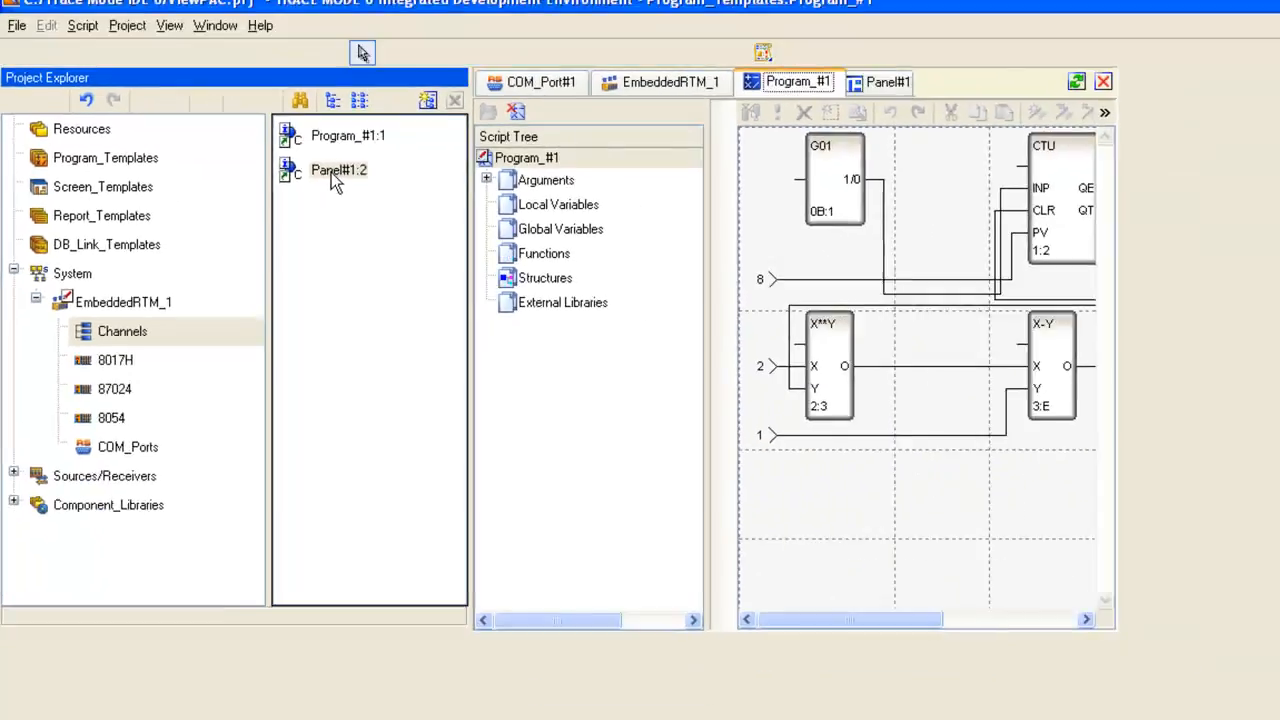
{"action": "double_click", "coordinate": [336, 172]}
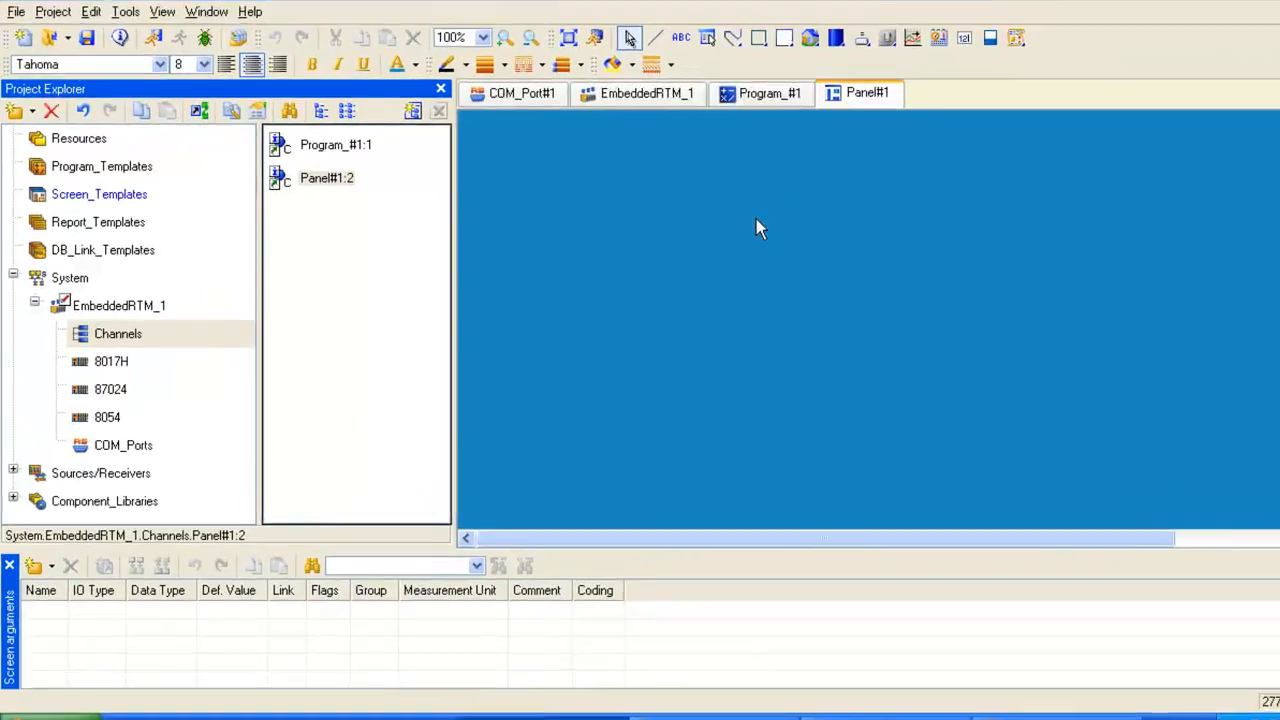
{"action": "double_click", "coordinate": [715, 237]}
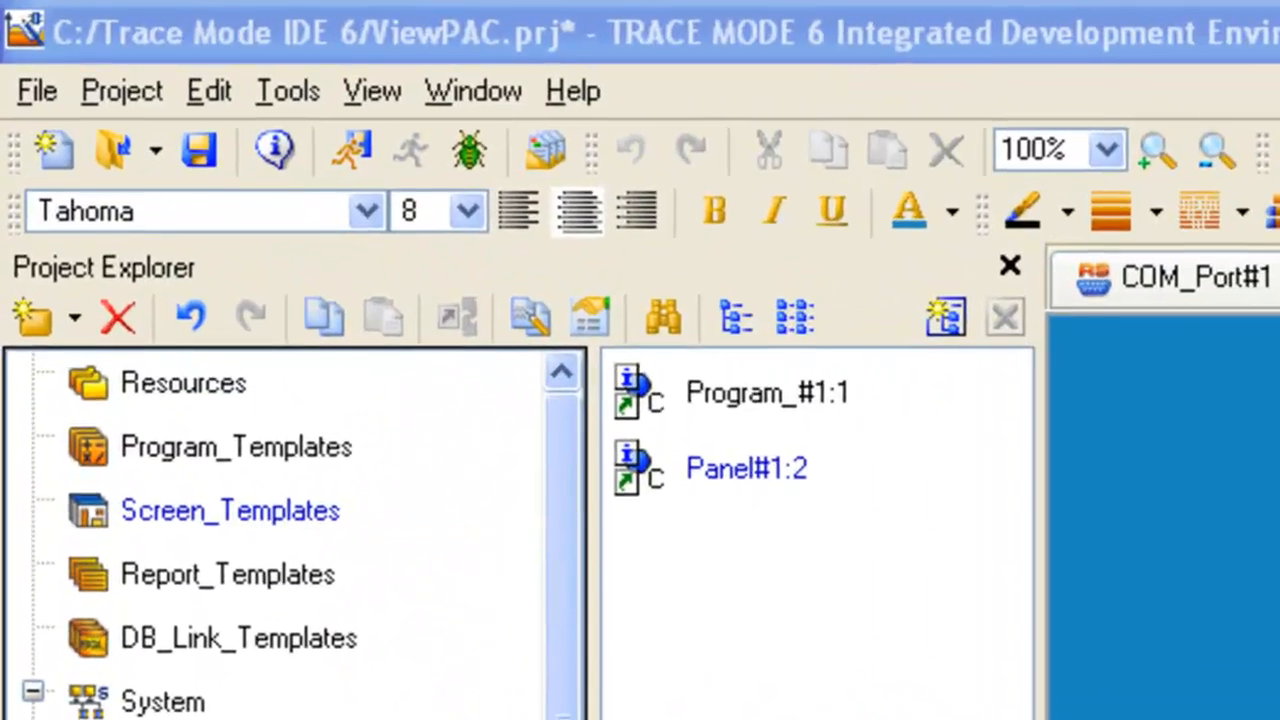
- Add screen arguments linked to WinCon_AI#0 from the 8017H group and WinCon_DO_8 from the 8054 group
{"action": "left_click", "coordinate": [105, 364]}
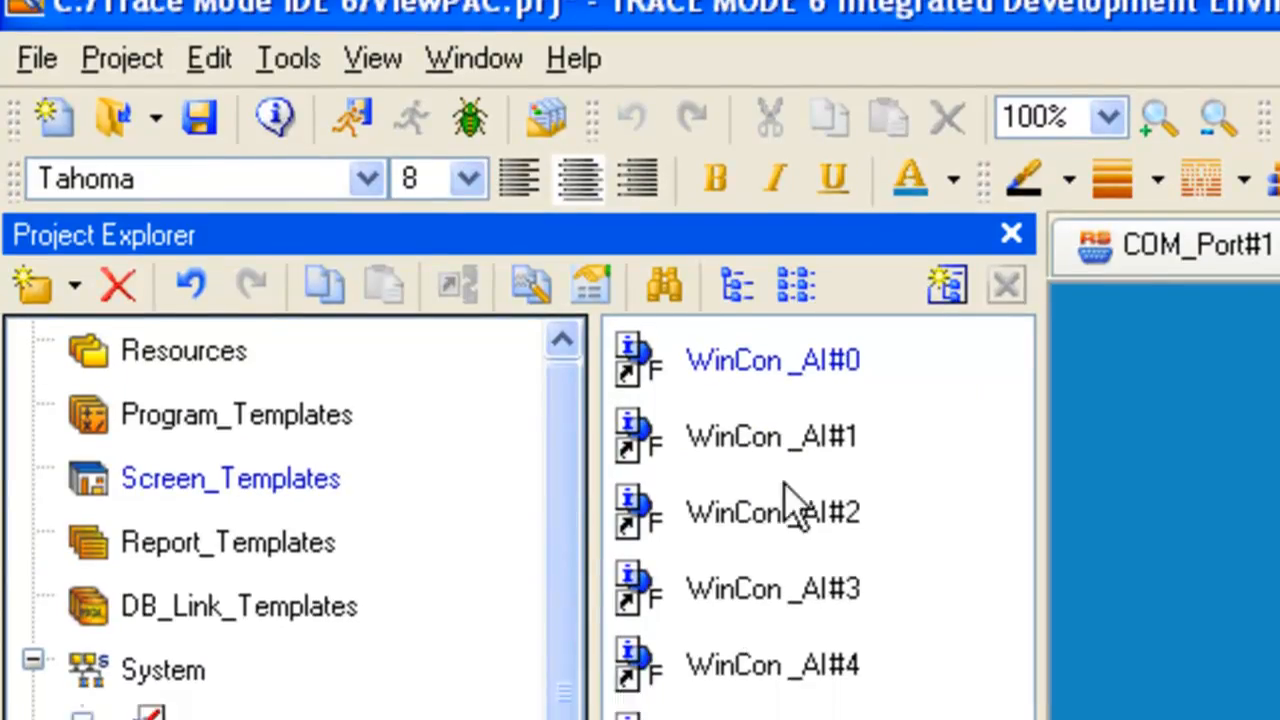
{"action": "left_click_drag", "start_coordinate": [772, 392], "coordinate": [186, 535]}
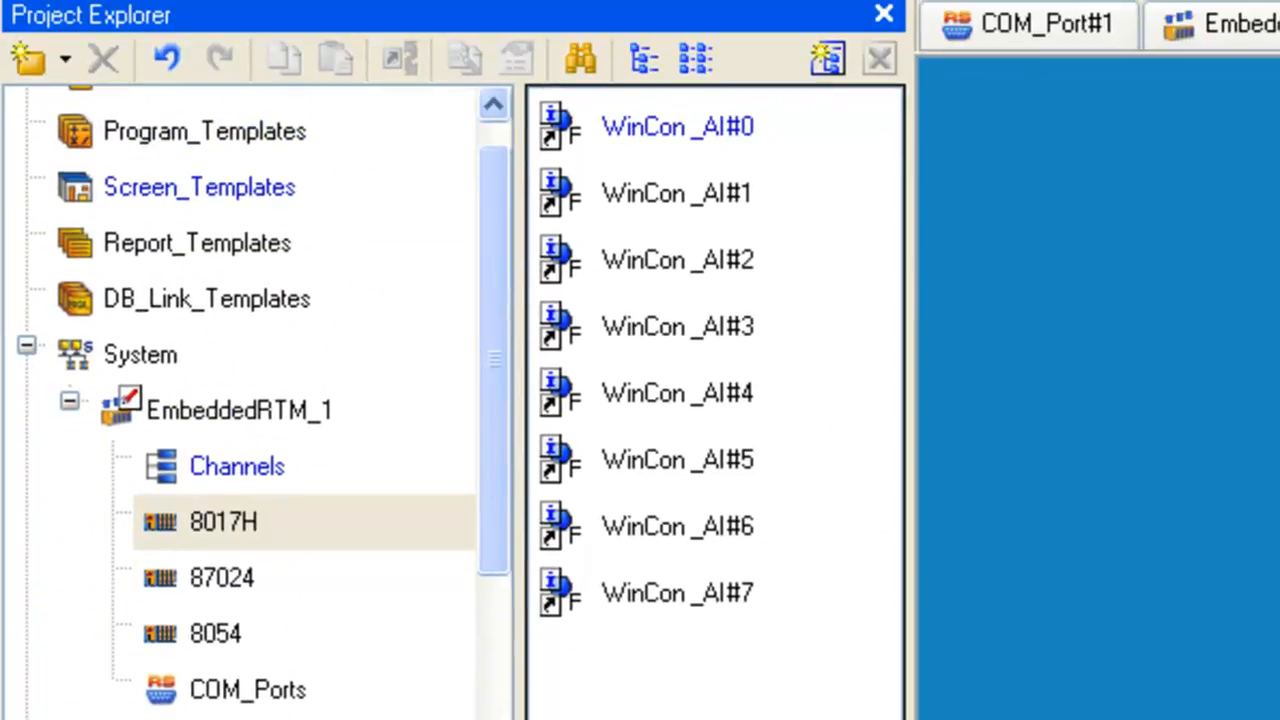
{"action": "left_click", "coordinate": [205, 636]}
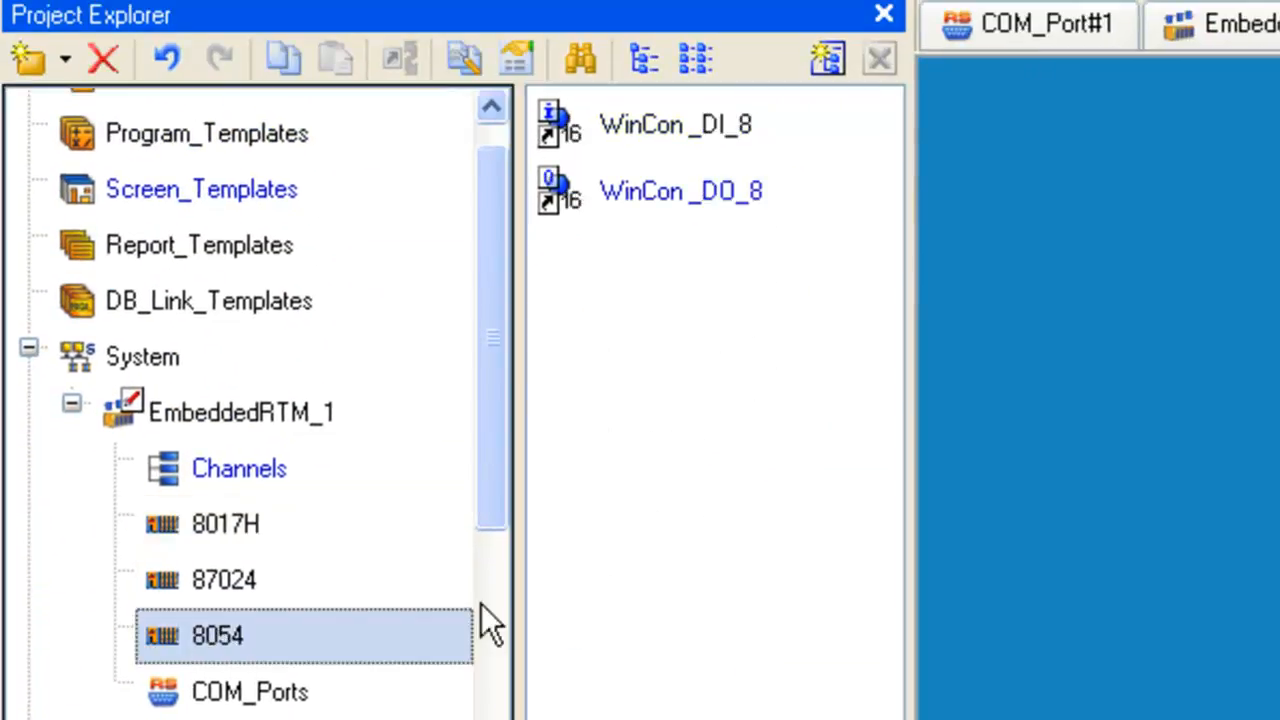
{"action": "left_click_drag", "start_coordinate": [690, 192], "coordinate": [140, 612]}
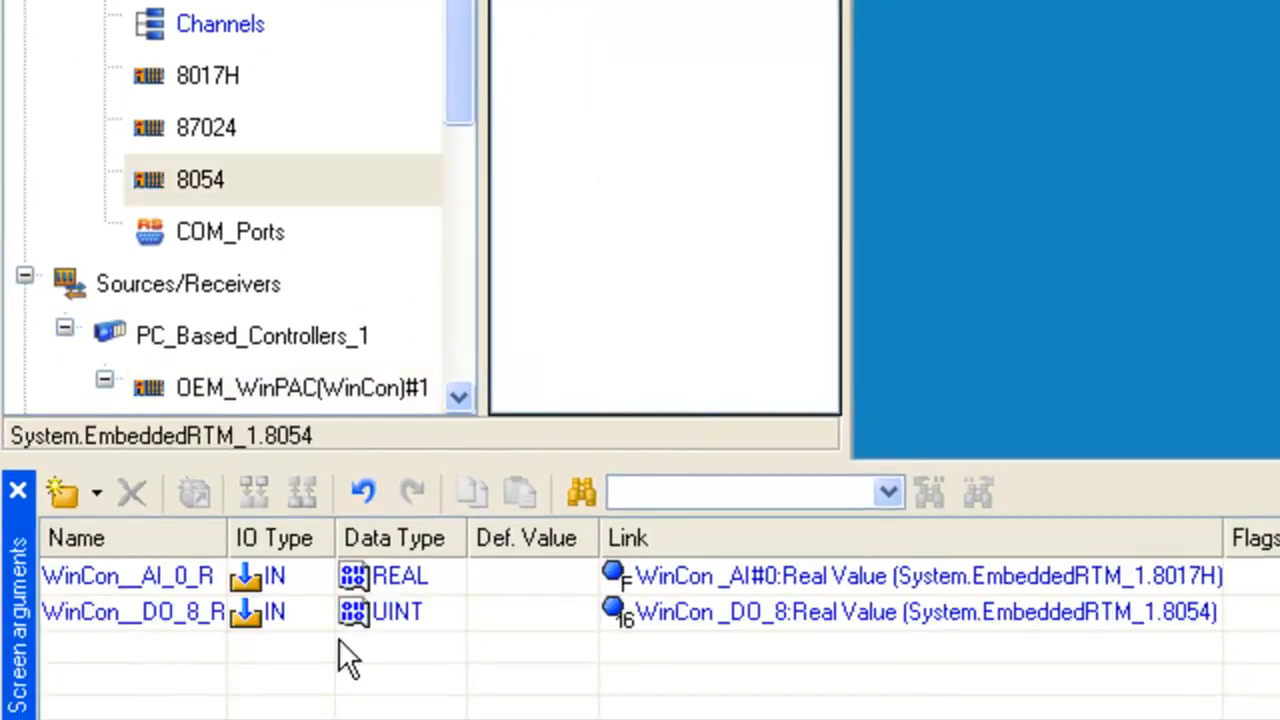
- Set the data type of the WinCon_DO_8 screen argument to REAL
{"action": "left_click", "coordinate": [416, 610]}
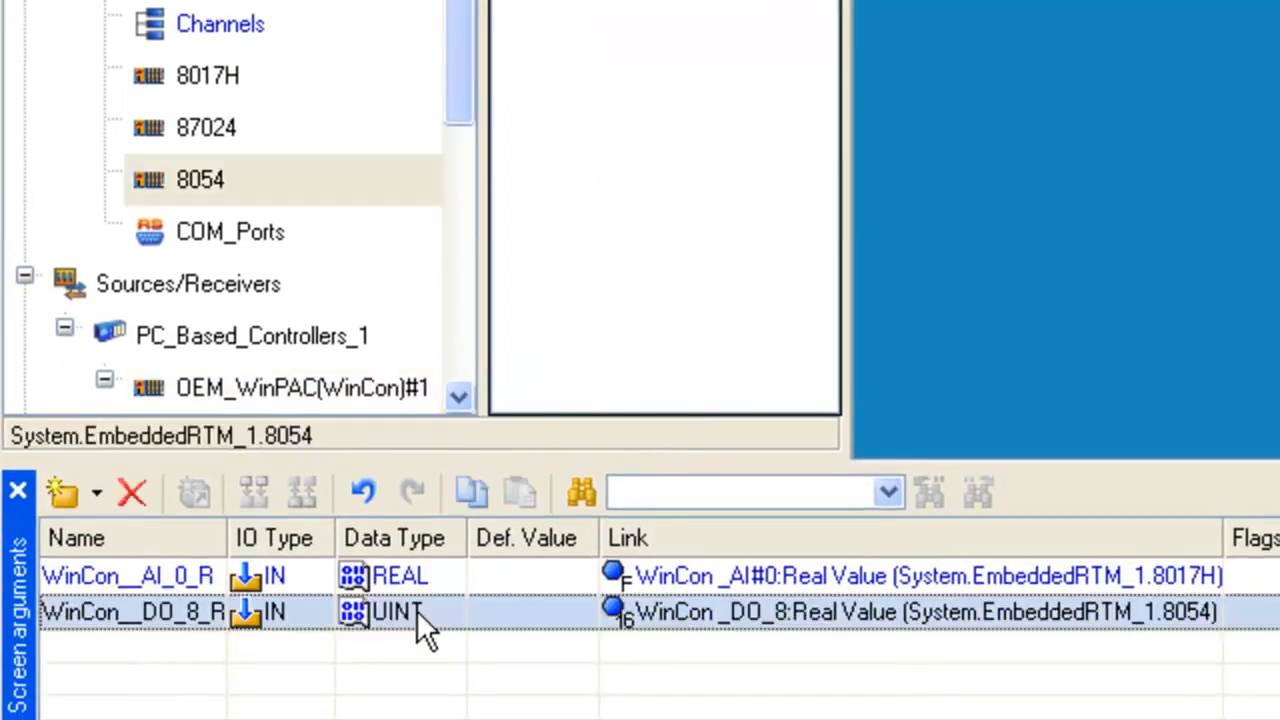
{"action": "left_click", "coordinate": [416, 609]}
{"action": "left_click", "coordinate": [428, 514]}
- Create a third screen argument with IO type IN/OUT and data type BOOL
{"action": "left_click", "coordinate": [62, 491]}
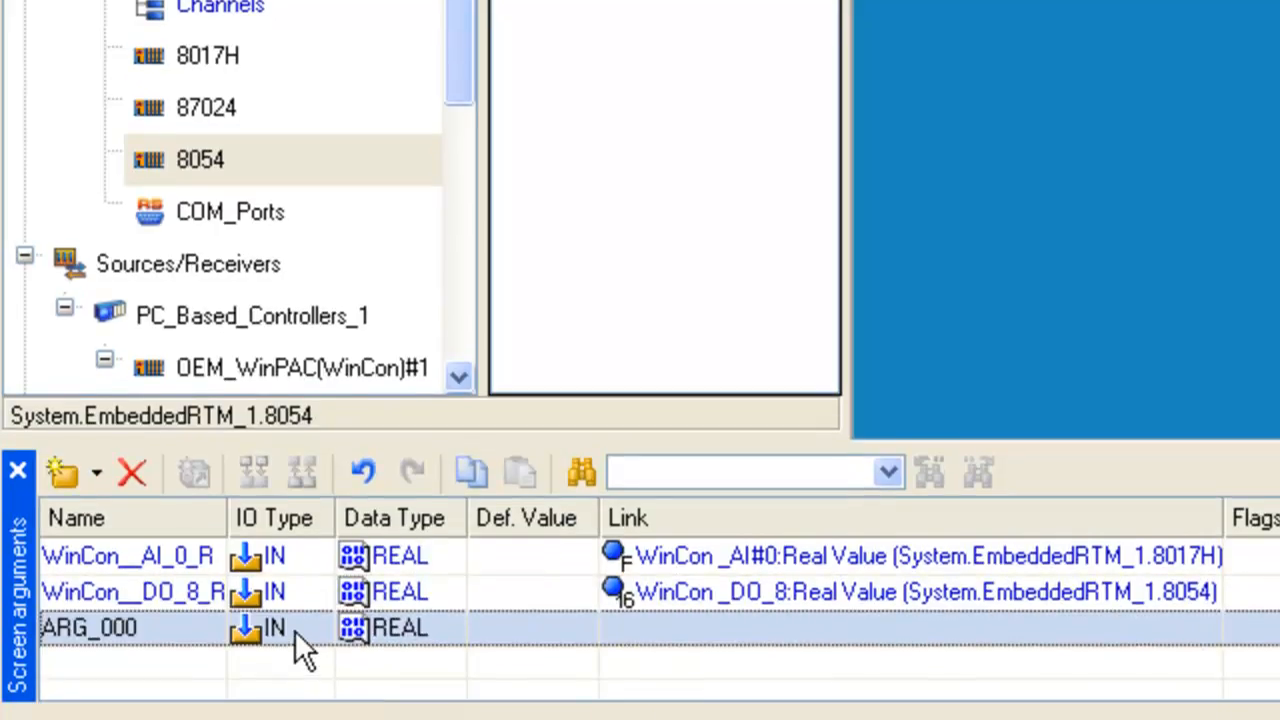
{"action": "left_click", "coordinate": [284, 647]}
{"action": "left_click", "coordinate": [295, 697]}
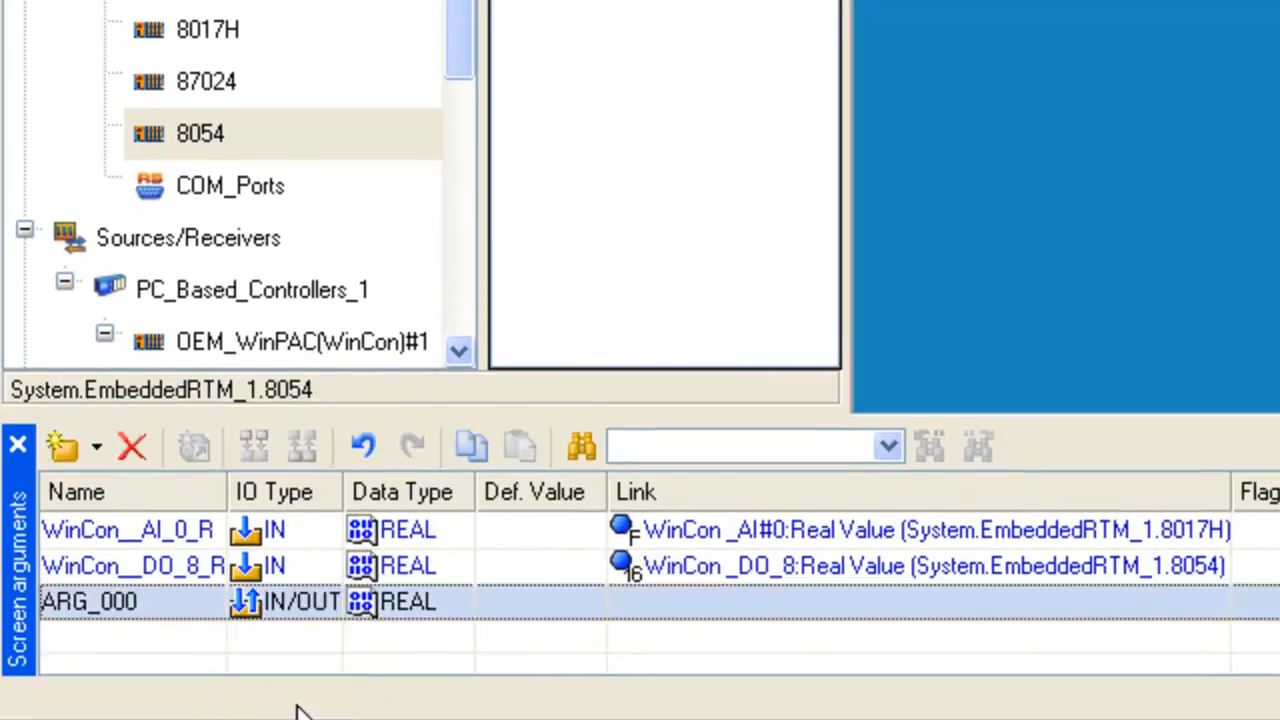
{"action": "left_click", "coordinate": [415, 594]}
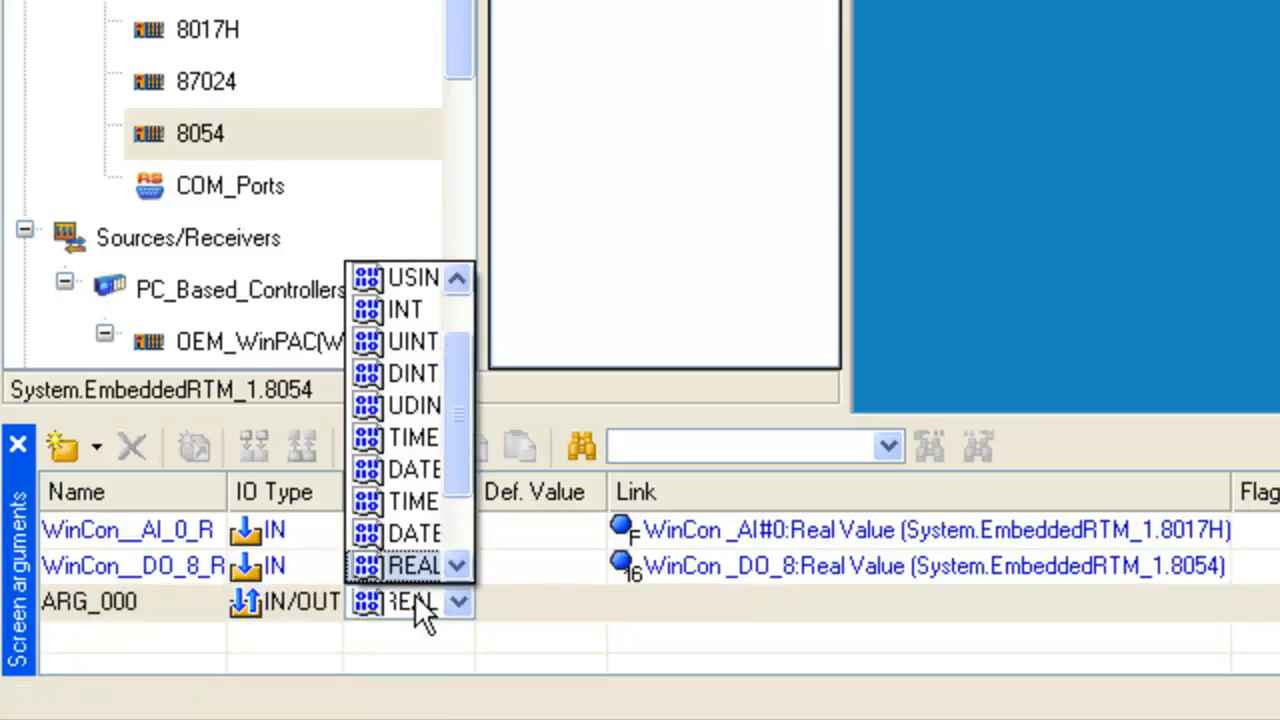
{"action": "scroll", "coordinate": [434, 300], "scroll_direction": "up", "scroll_amount": 1}
{"action": "left_click", "coordinate": [416, 278]}
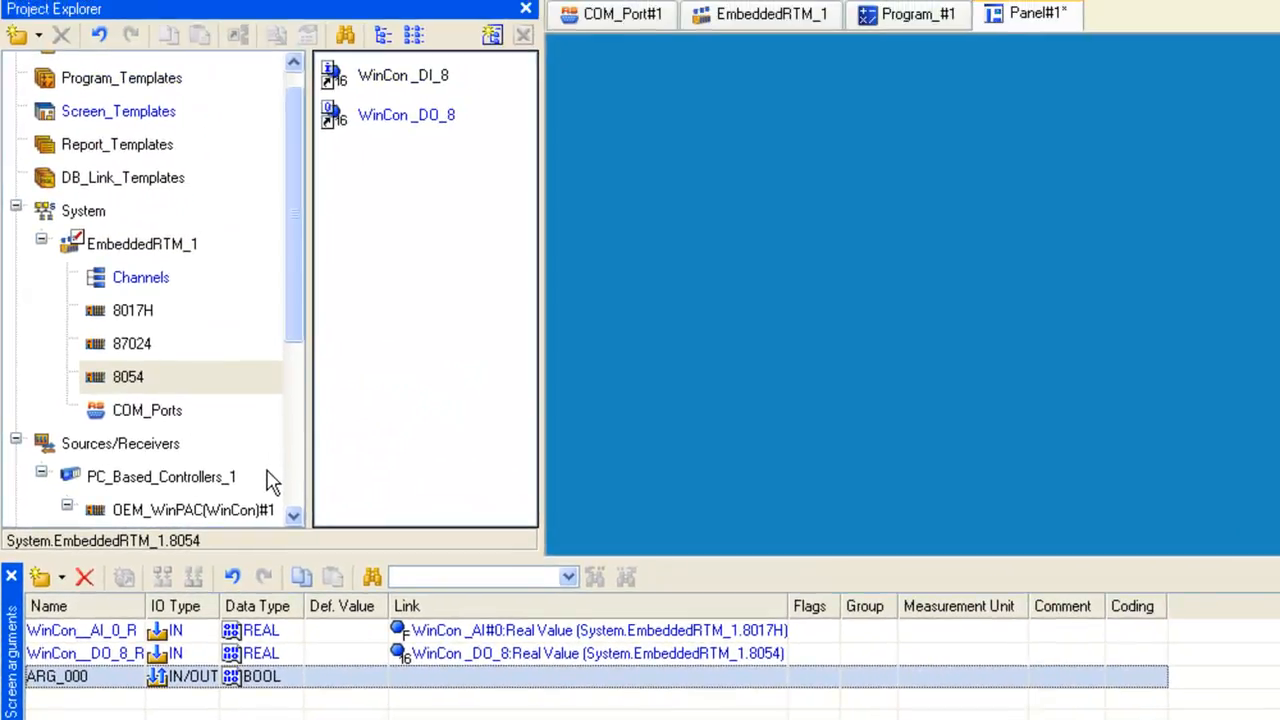
- Link the BOOL screen argument to Program_#1:1 from the Channels group and complete its link setup
{"action": "left_click", "coordinate": [146, 280]}
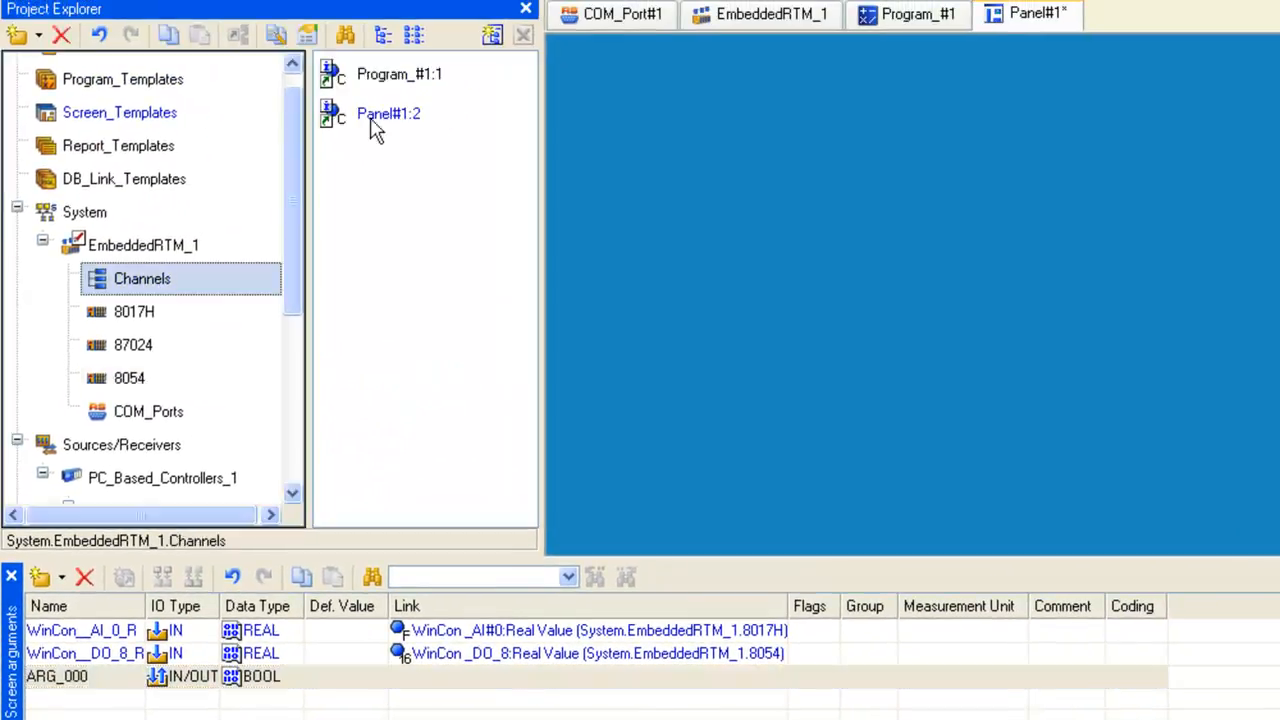
{"action": "left_click_drag", "start_coordinate": [398, 85], "coordinate": [532, 682]}
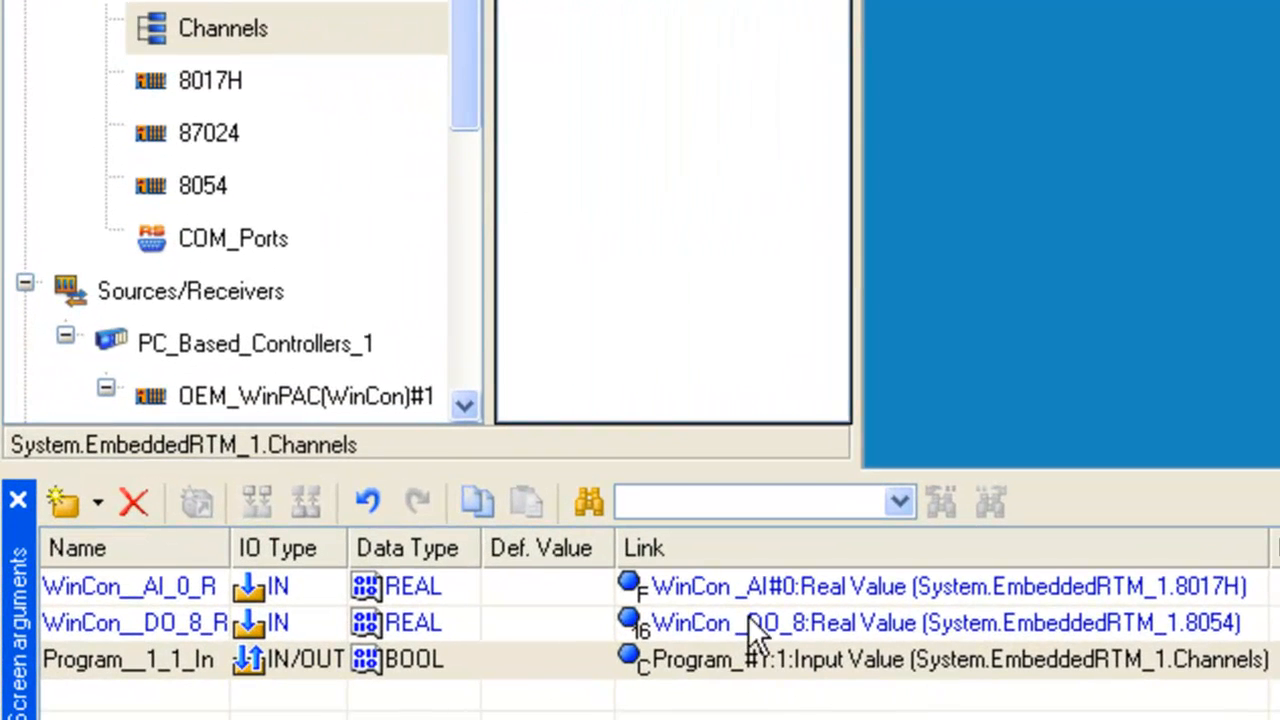
{"action": "double_click", "coordinate": [898, 658]}
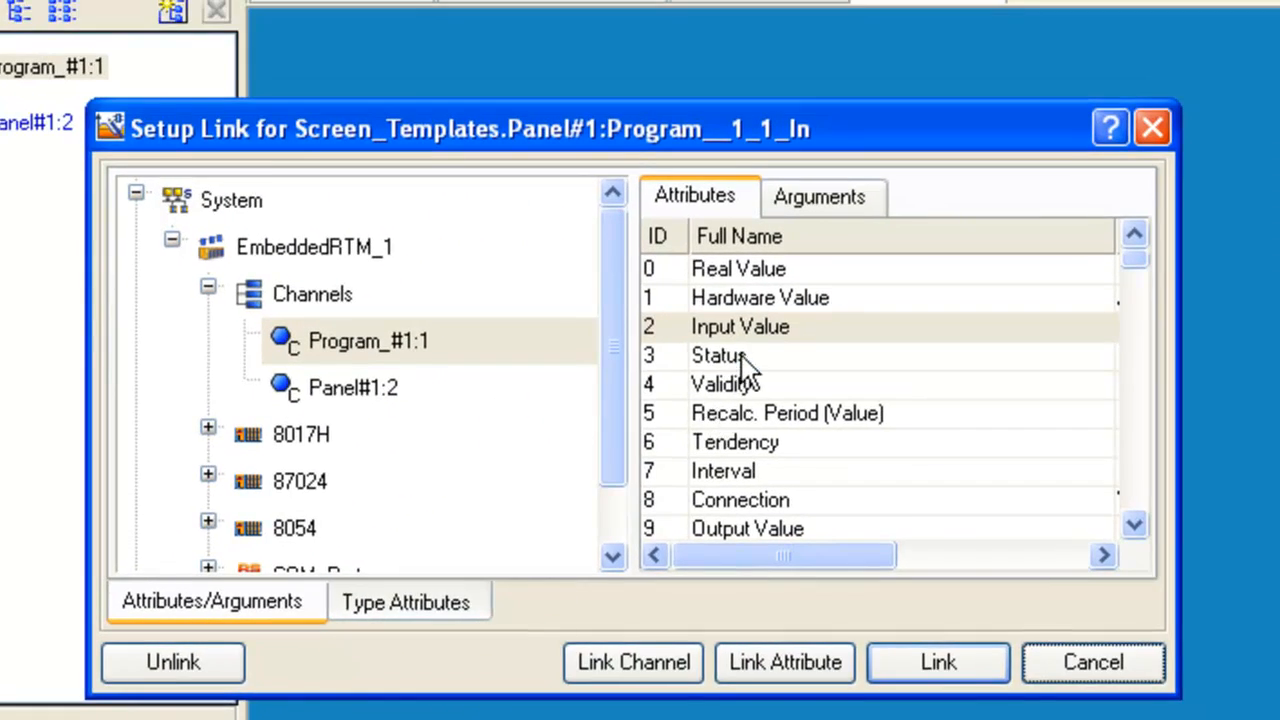
{"action": "left_click", "coordinate": [850, 322]}
{"action": "left_click", "coordinate": [1014, 631]}
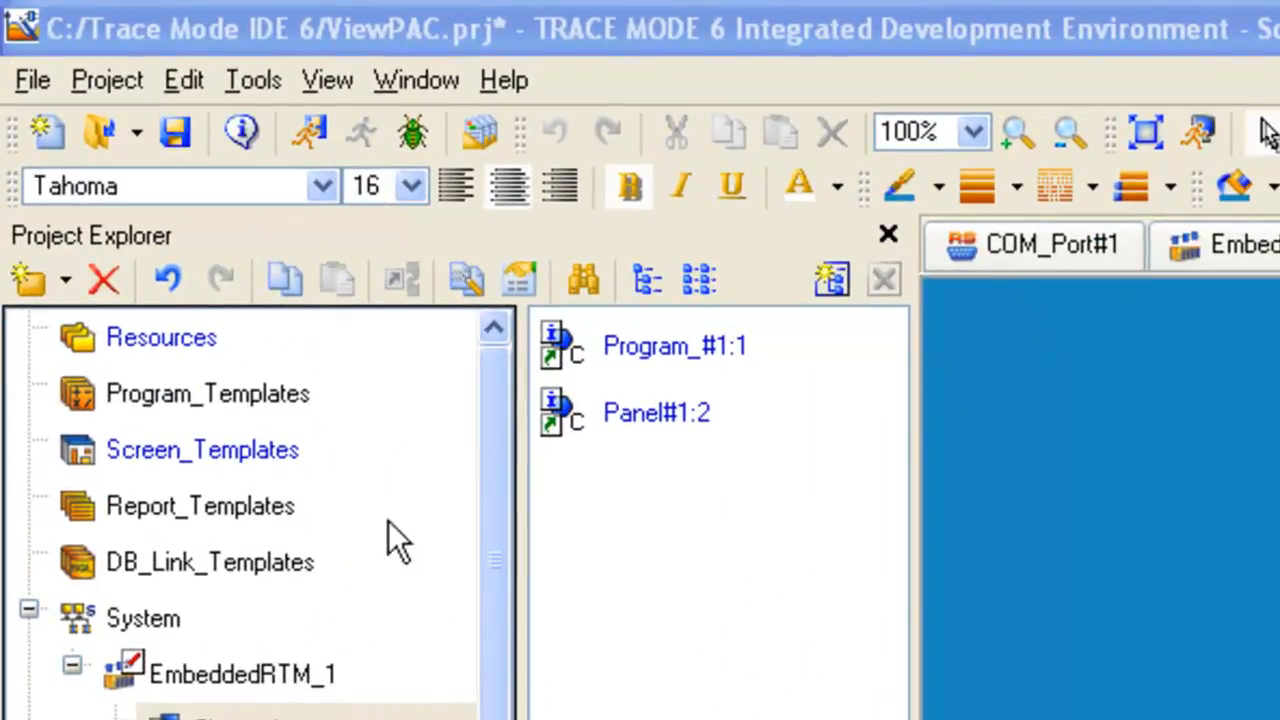
- Create an Images group in the Resources layer of the project
{"action": "left_click", "coordinate": [185, 345]}
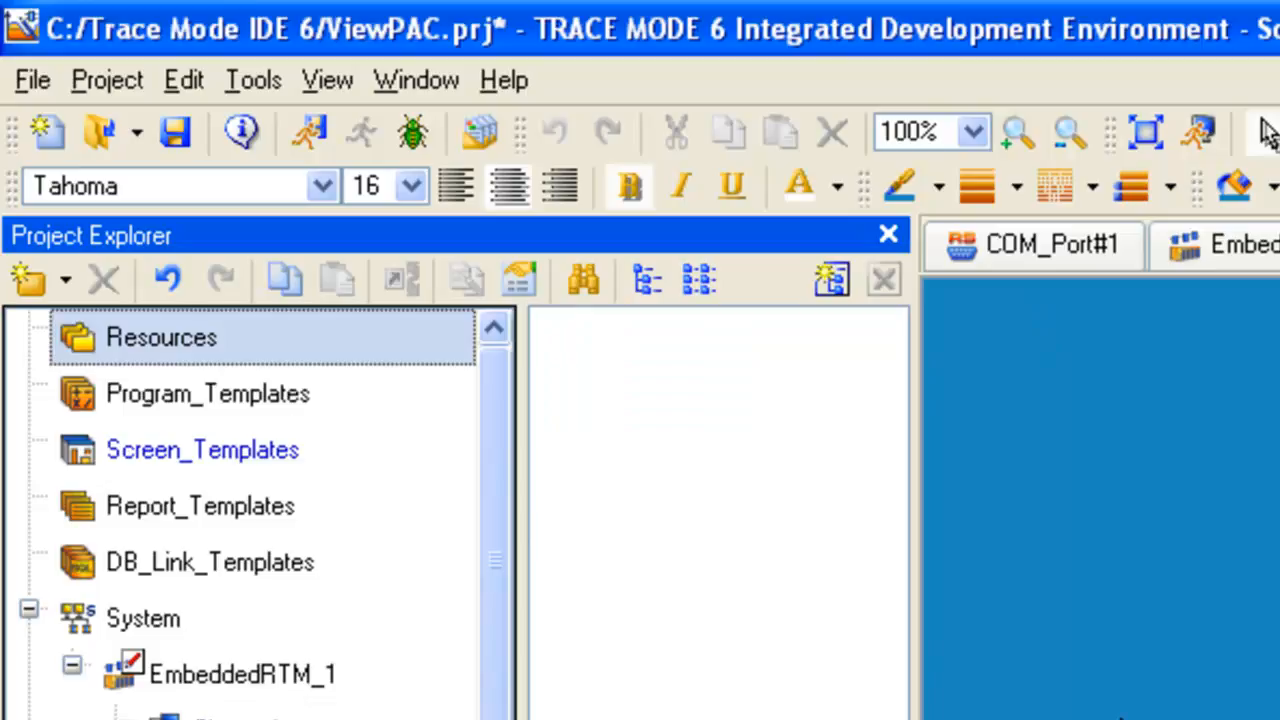
{"action": "right_click", "coordinate": [408, 339]}
{"action": "mouse_move", "coordinate": [660, 362]}
{"action": "left_click", "coordinate": [745, 420]}
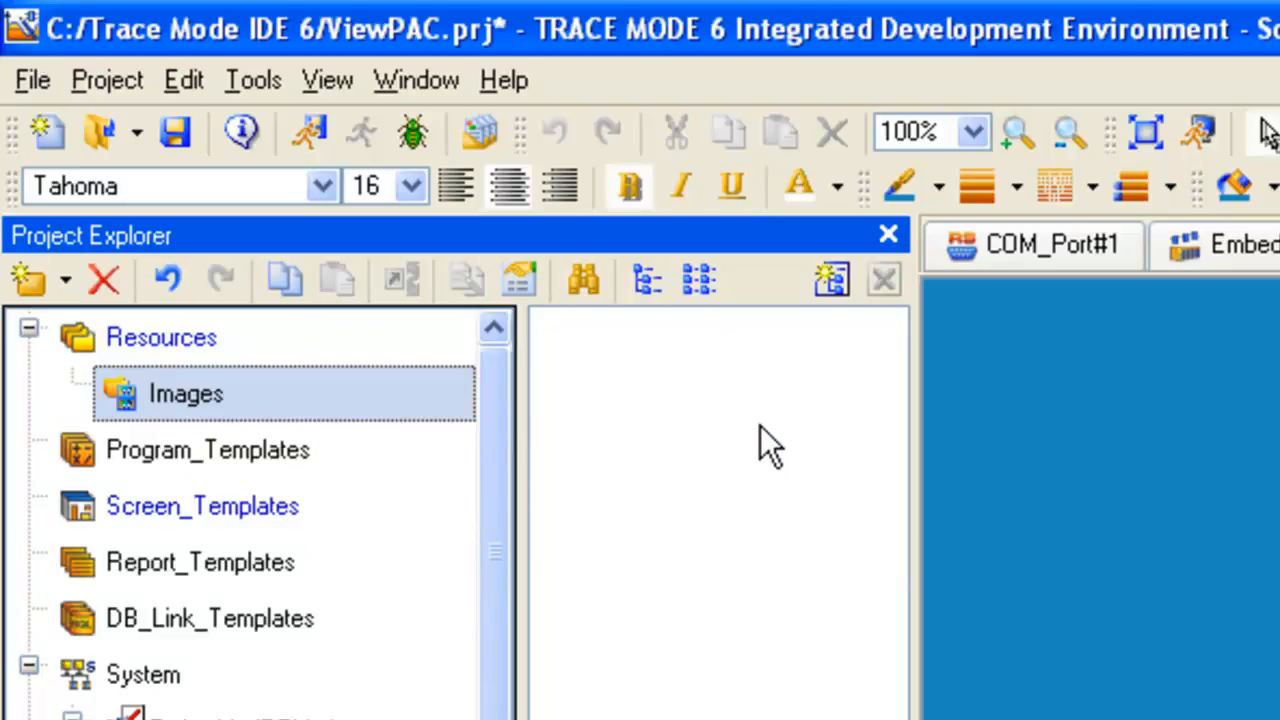
- Create an Image_Library component in the Images group and open it for editing
{"action": "right_click", "coordinate": [609, 354]}
{"action": "mouse_move", "coordinate": [688, 383]}
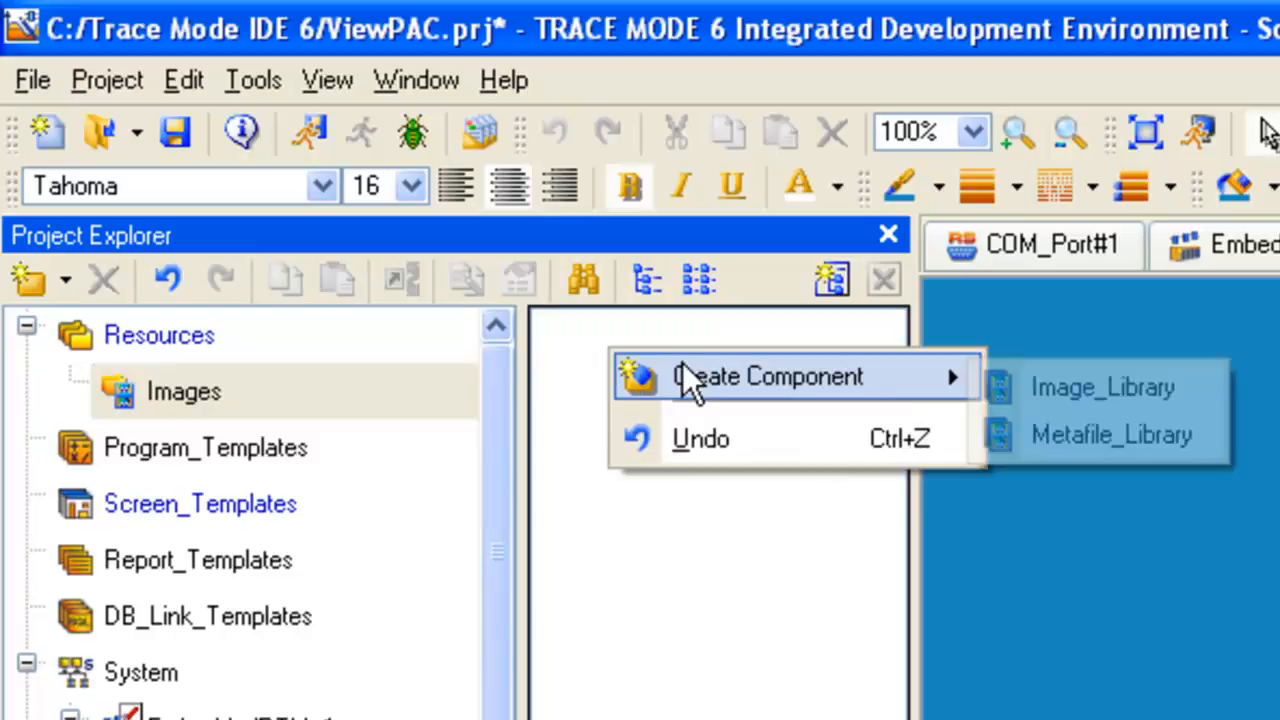
{"action": "left_click", "coordinate": [1048, 395]}
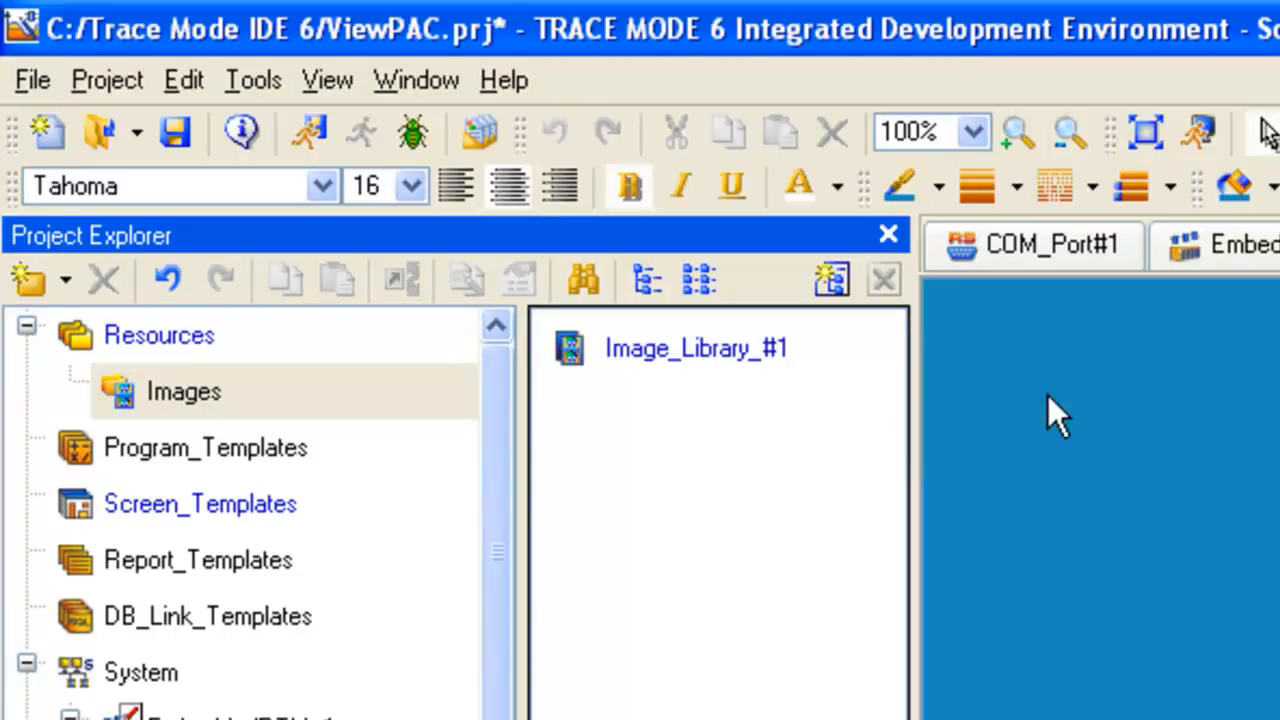
{"action": "double_click", "coordinate": [680, 345]}
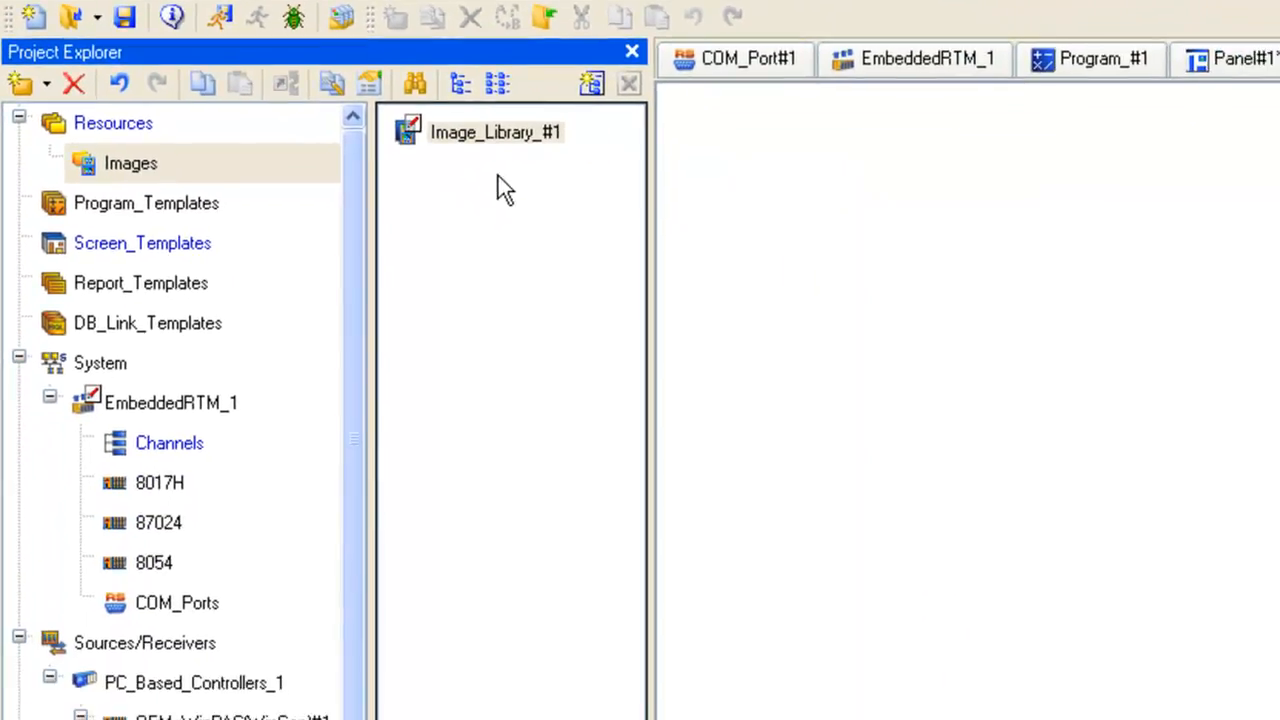
- Import logo_tm6_70.png from the Logotip folder into the image library
{"action": "left_click", "coordinate": [545, 22]}
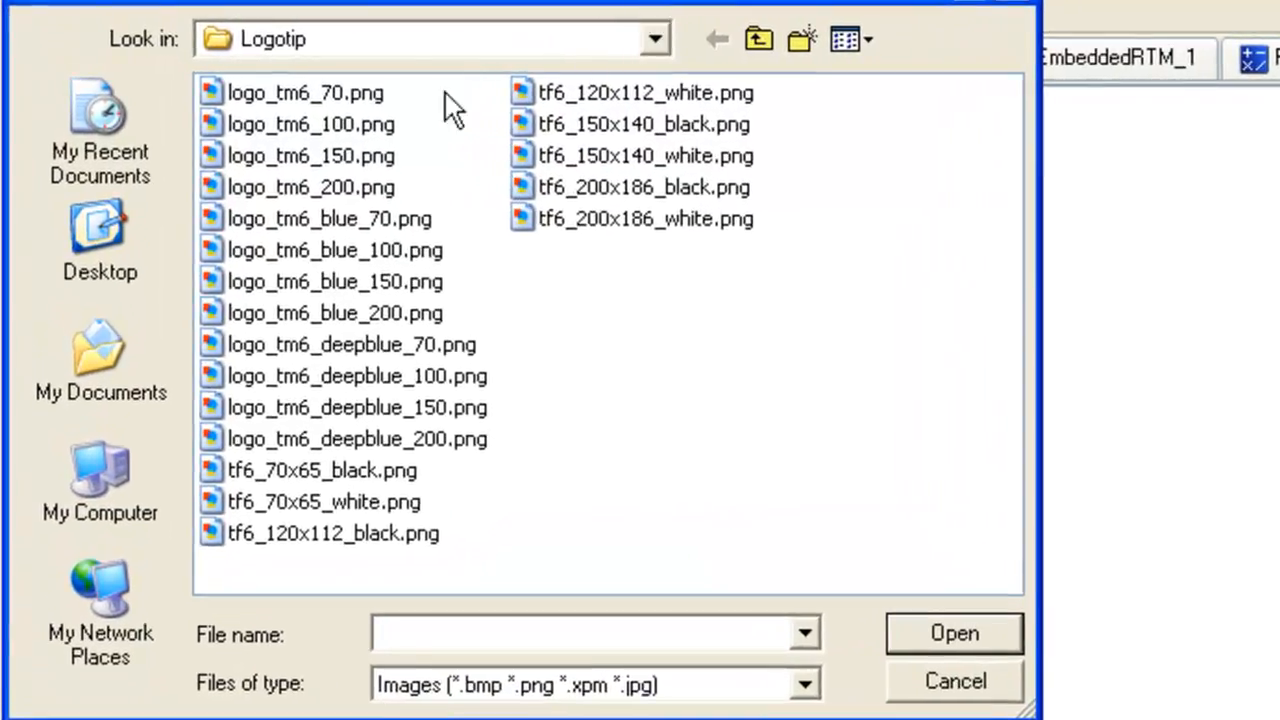
{"action": "left_click", "coordinate": [295, 94]}
{"action": "left_click", "coordinate": [342, 92]}
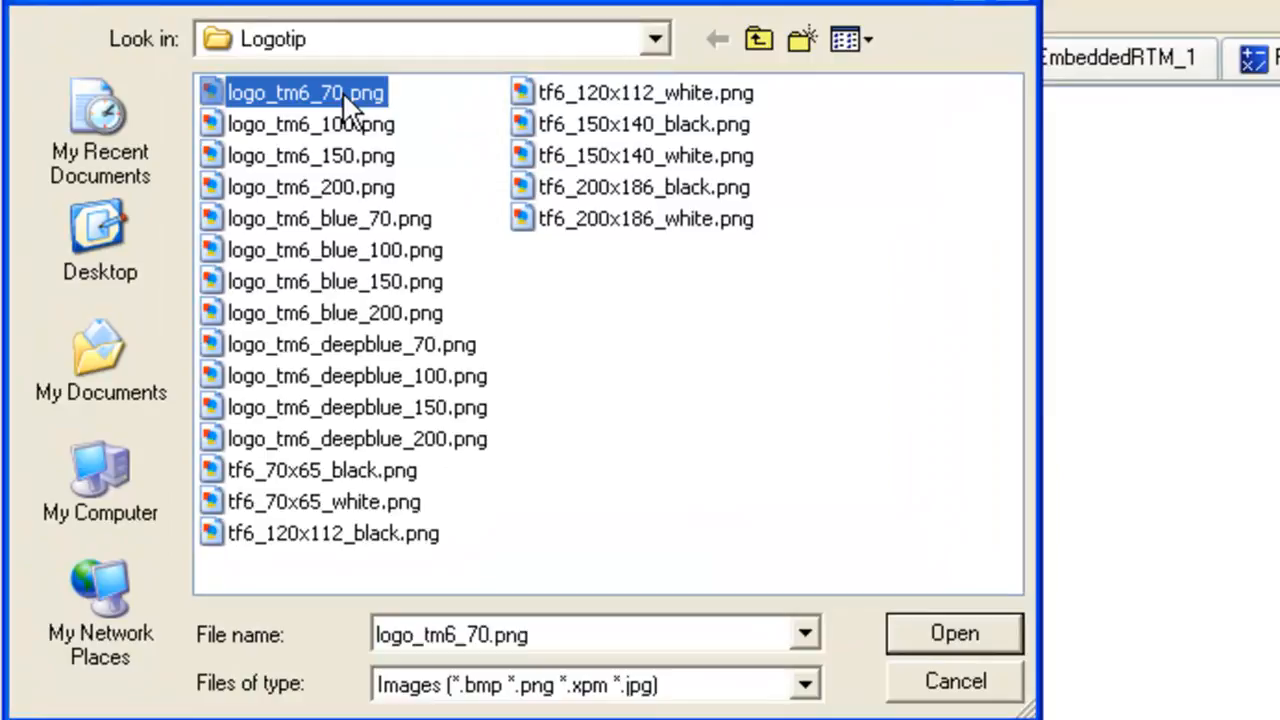
{"action": "left_click", "coordinate": [935, 638]}
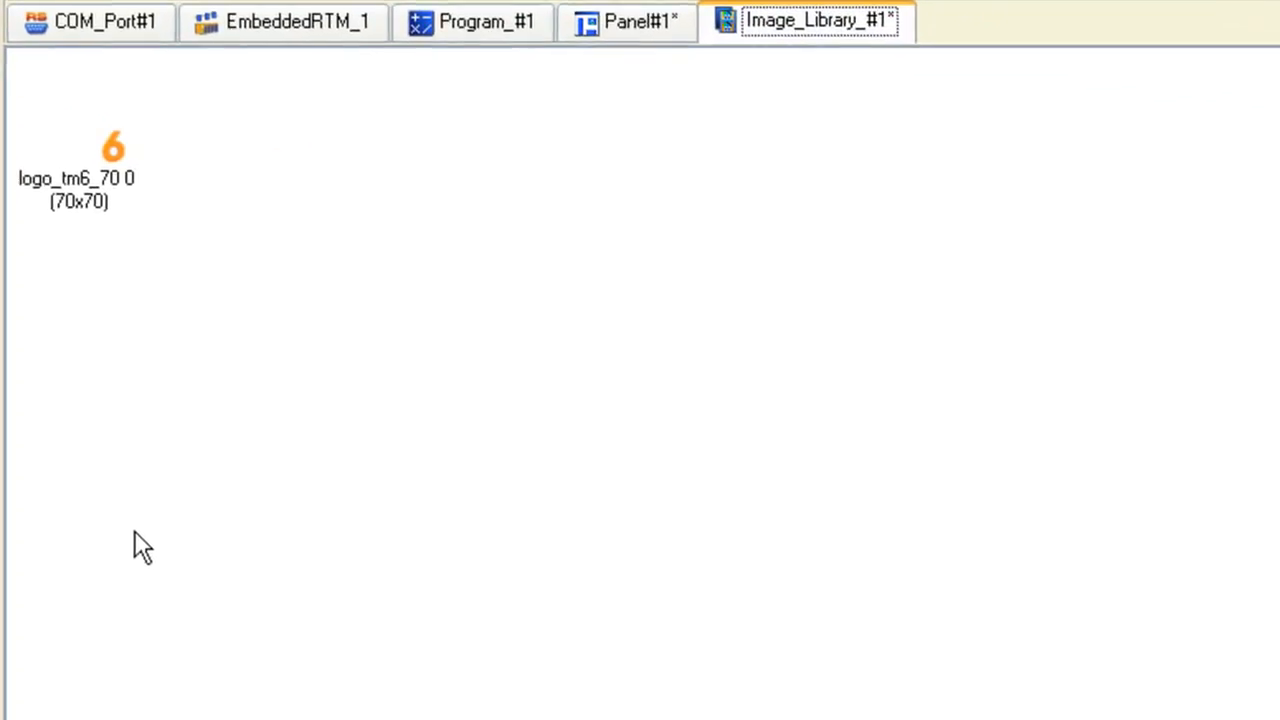
- Place the logo_tm6_70 image from the image library in the upper-left corner of Panel#1
{"action": "left_click", "coordinate": [638, 24]}
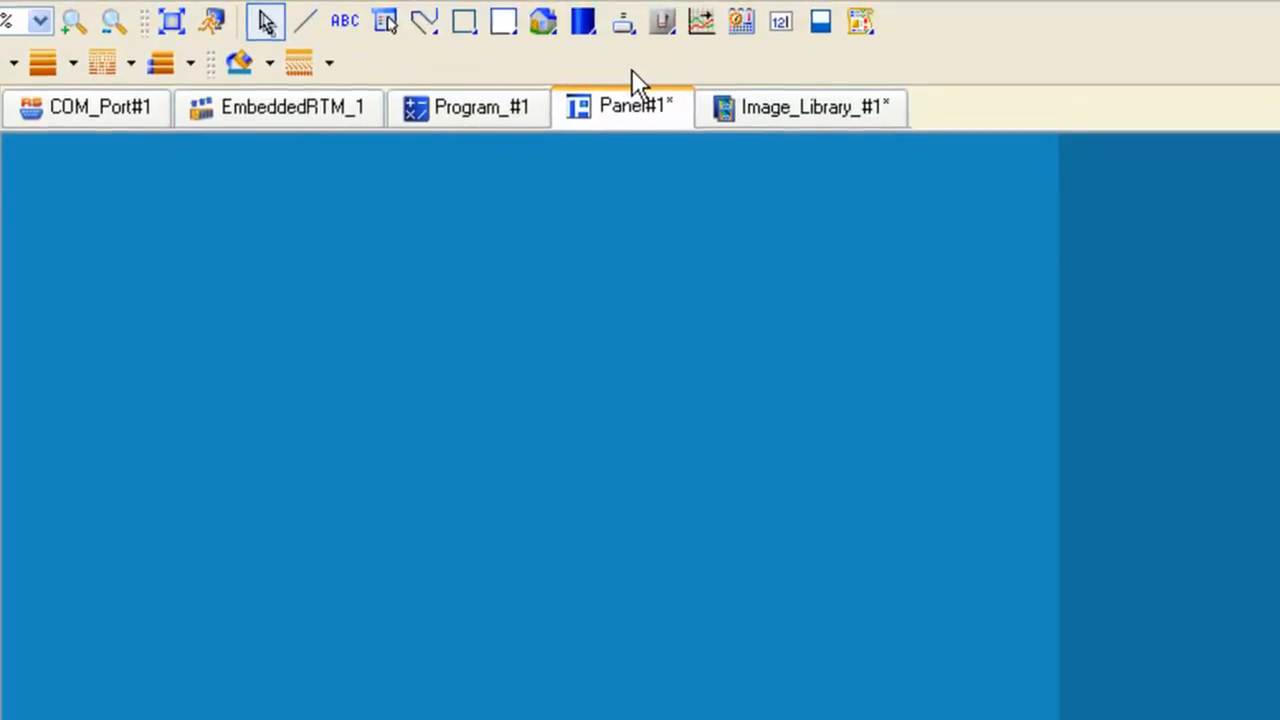
{"action": "left_click", "coordinate": [544, 28]}
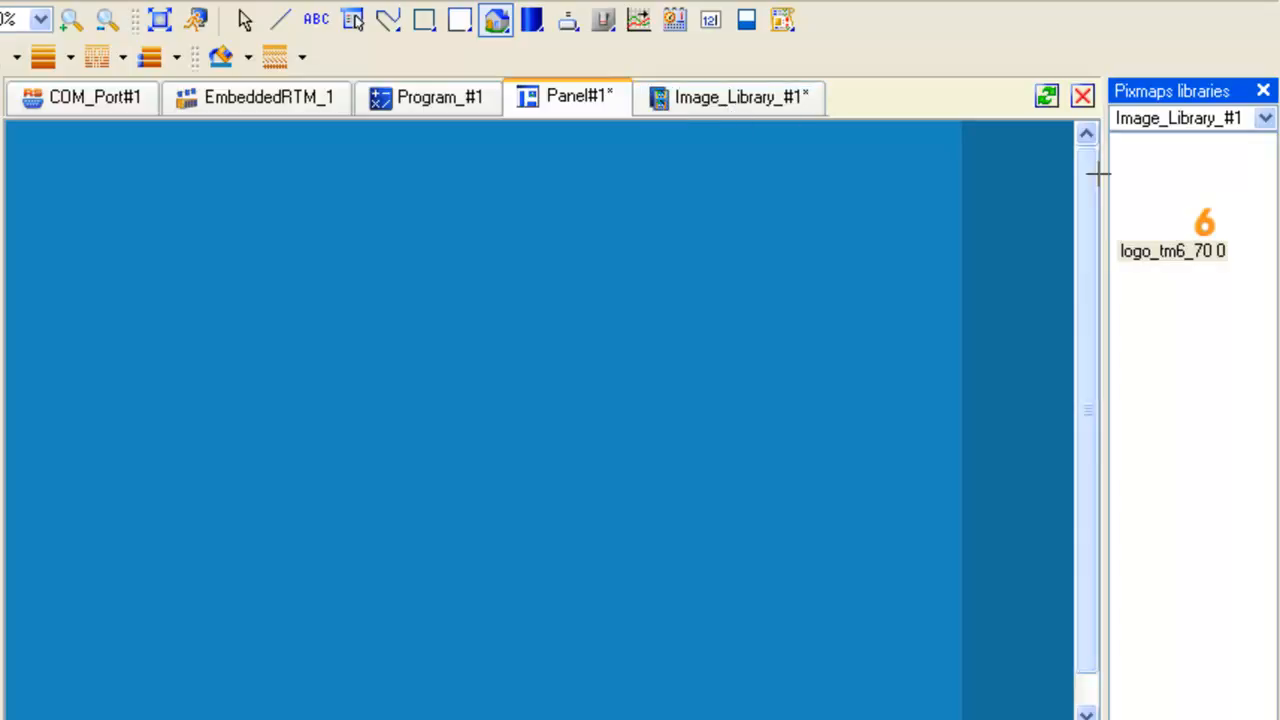
{"action": "left_click_drag", "start_coordinate": [1169, 208], "coordinate": [31, 146]}
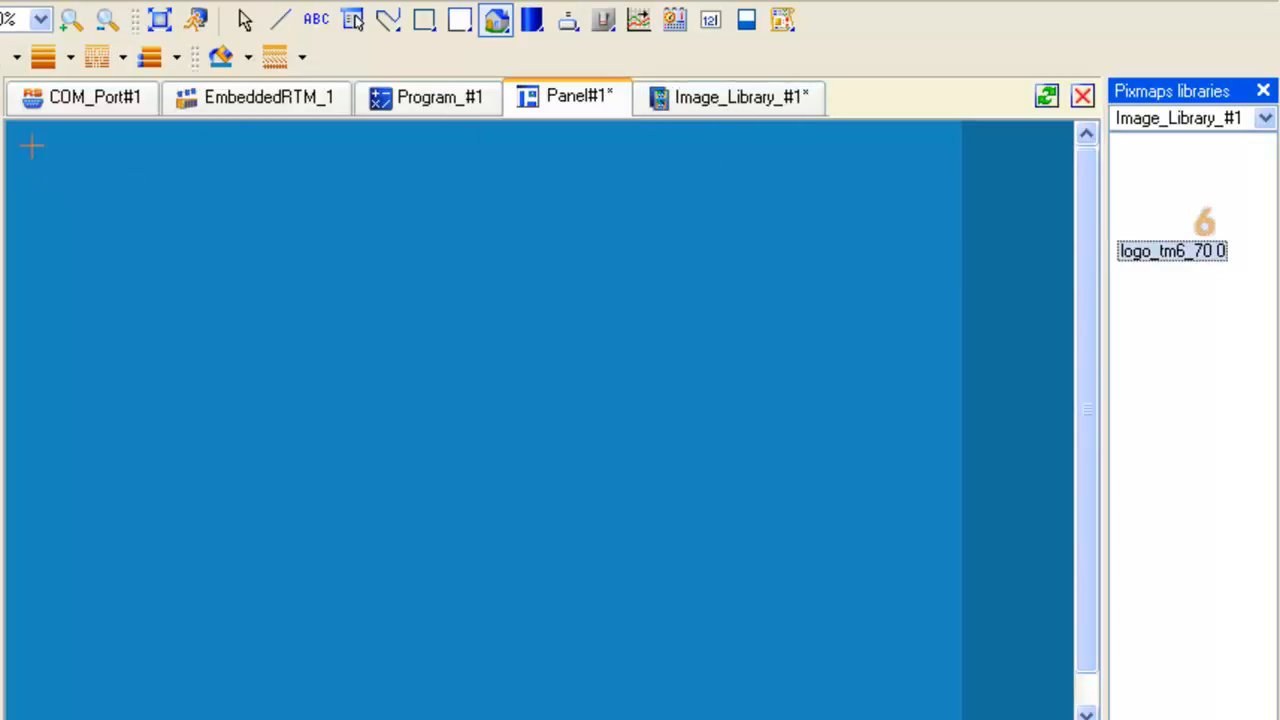
{"action": "left_click", "coordinate": [32, 147]}
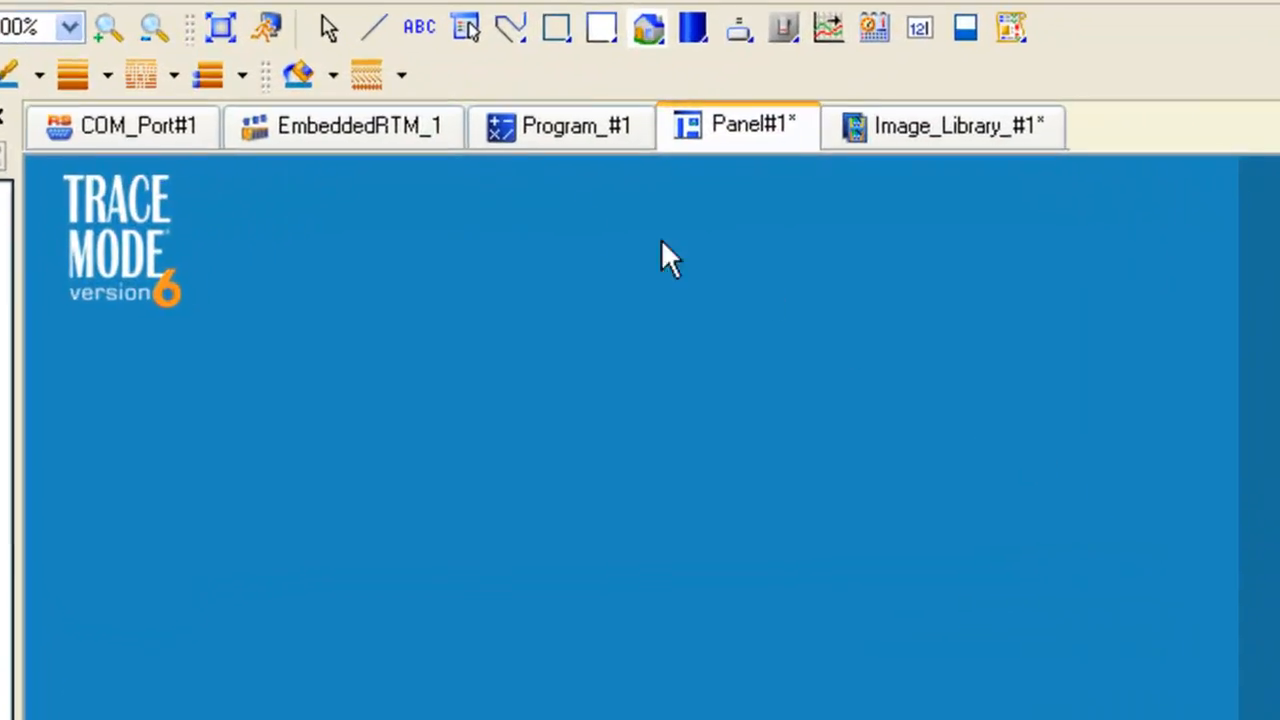
- Draw a wide text object beside the logo and set its text to "Micro TRACE MODE Embedded HMI in ViewPAC"
{"action": "left_click", "coordinate": [408, 27]}
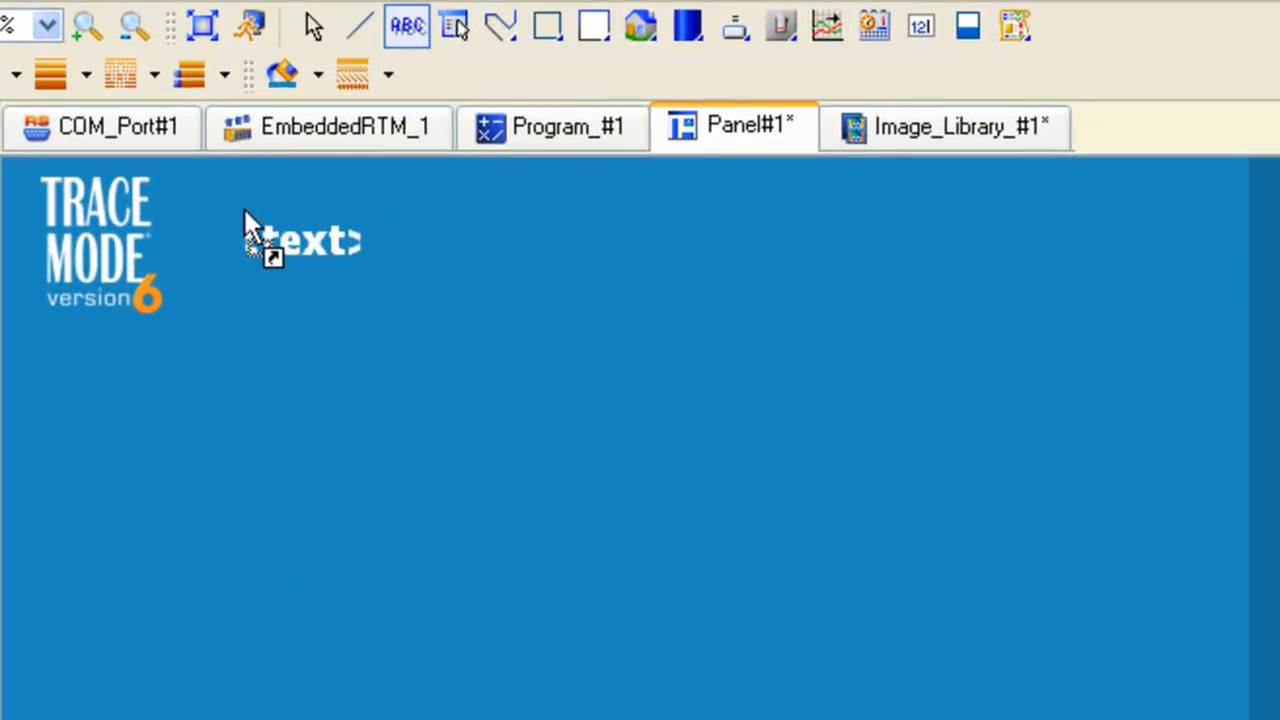
{"action": "left_click", "coordinate": [243, 206]}
{"action": "left_click_drag", "start_coordinate": [366, 240], "coordinate": [1186, 240]}
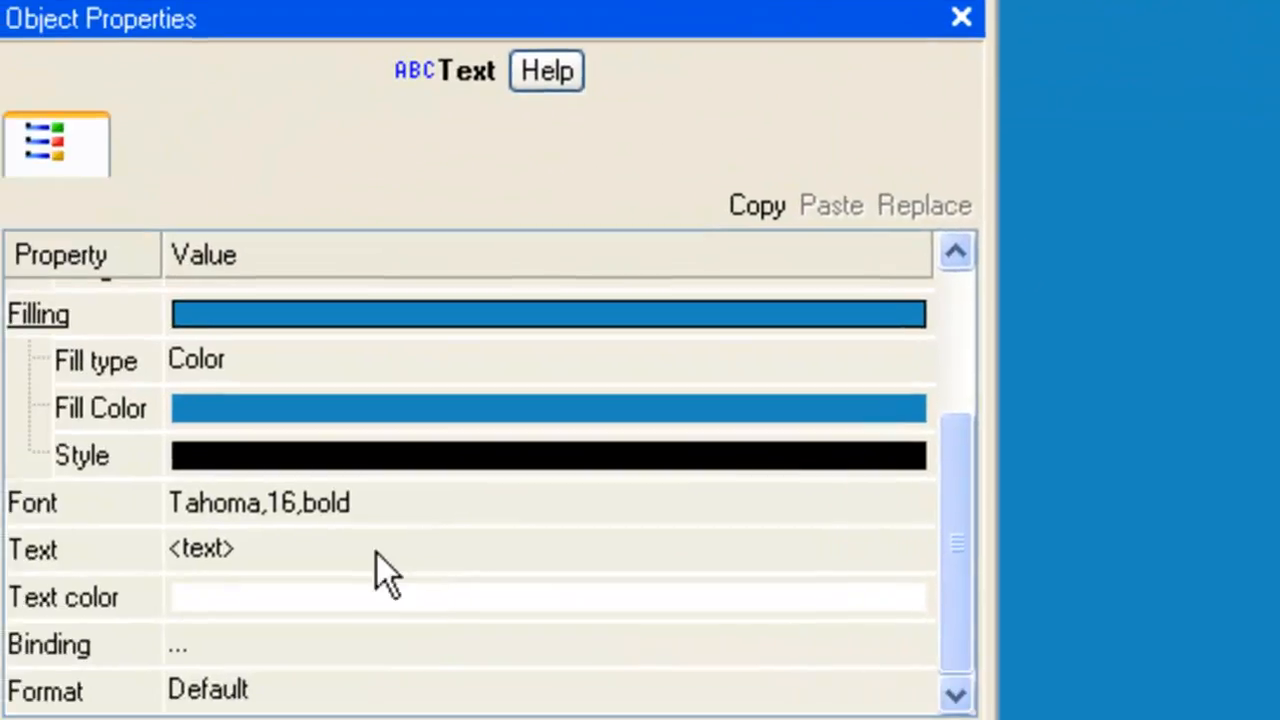
{"action": "left_click", "coordinate": [377, 553]}
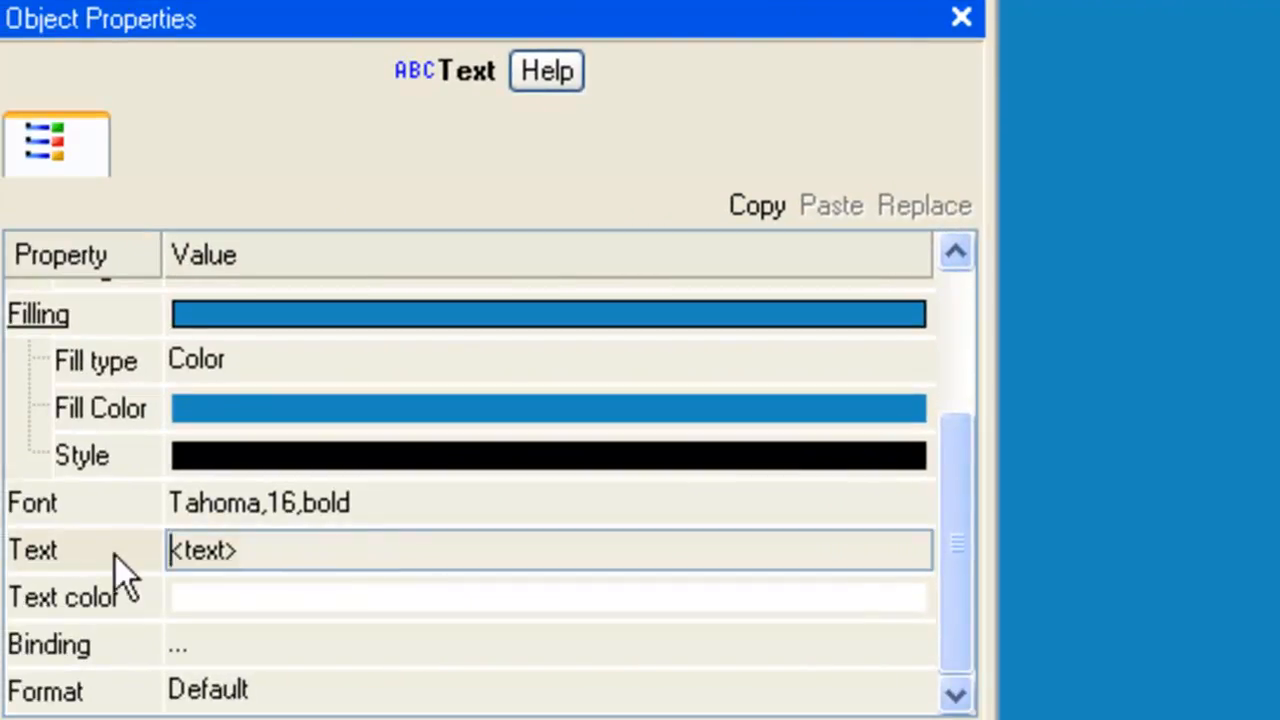
{"action": "type", "text": "Mic"}
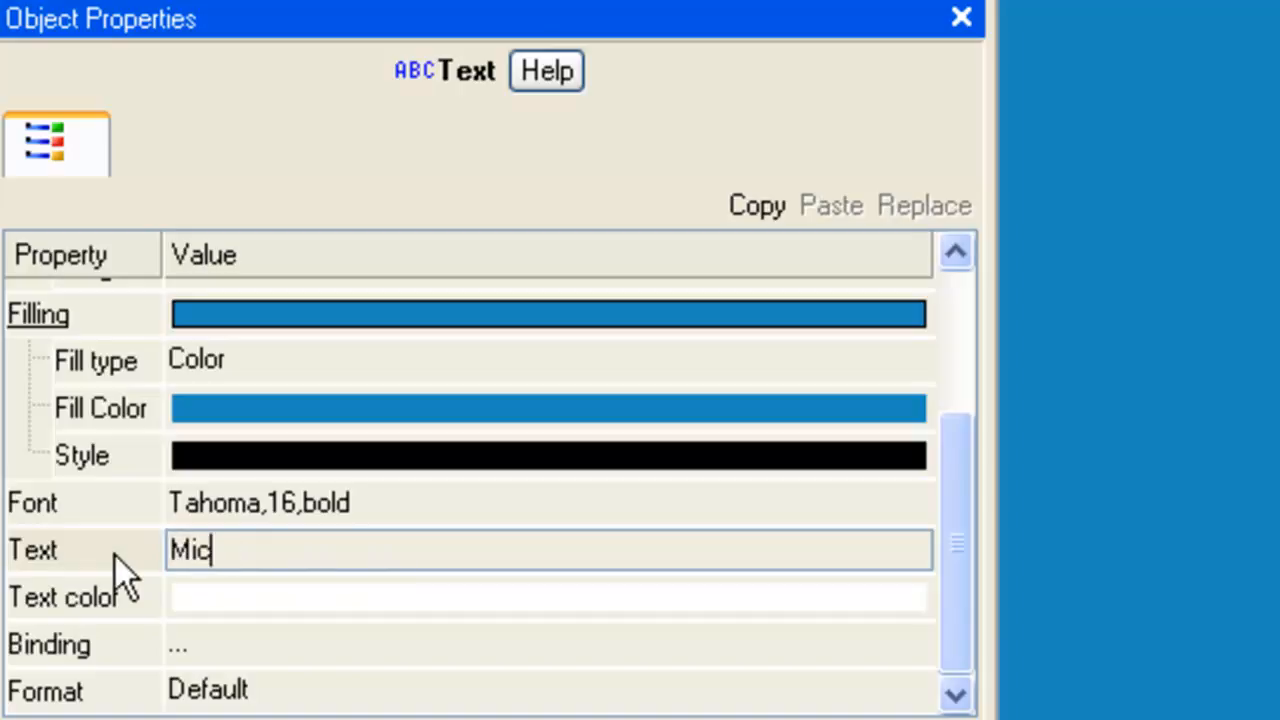
{"action": "type", "text": "ro TRACE MODE Embedded HMI in ViewPAC"}
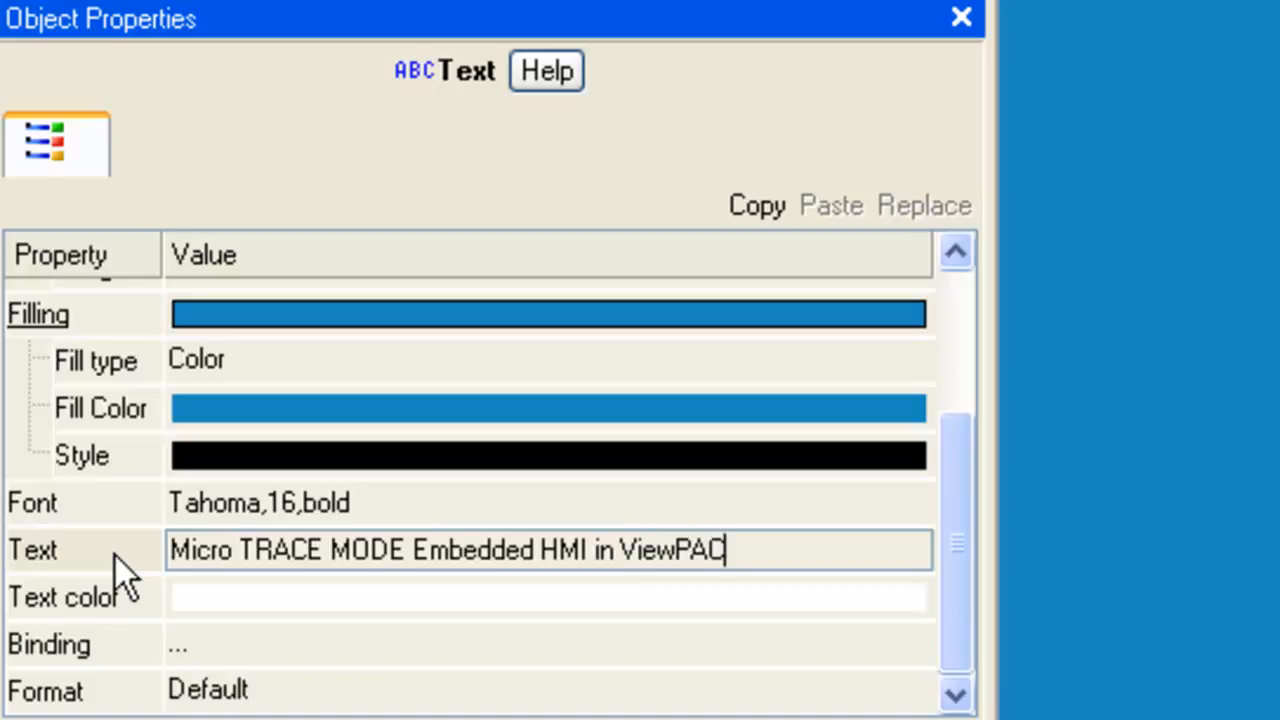
- Draw a capsule-shaped 3D tank in the lower-left area of Panel#1 and colour it pink
{"action": "key", "text": "Return"}
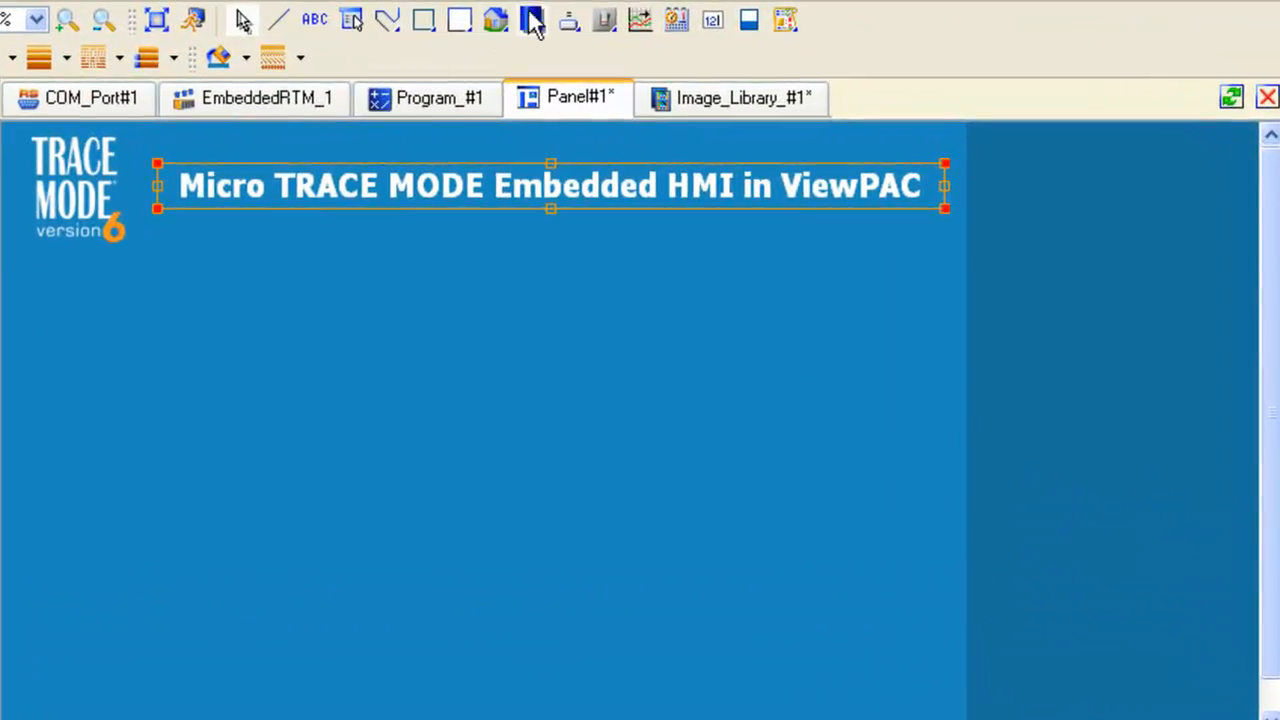
{"action": "left_click", "coordinate": [712, 50]}
{"action": "right_click", "coordinate": [531, 14]}
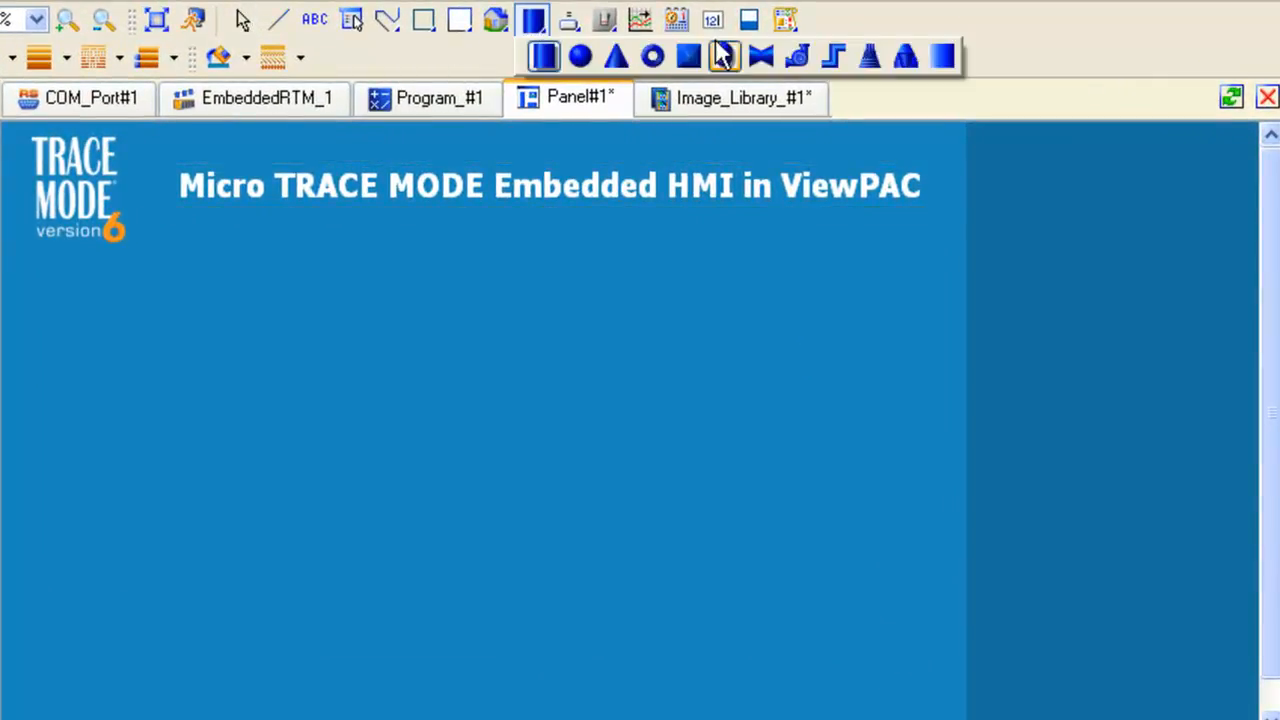
{"action": "left_click", "coordinate": [724, 56]}
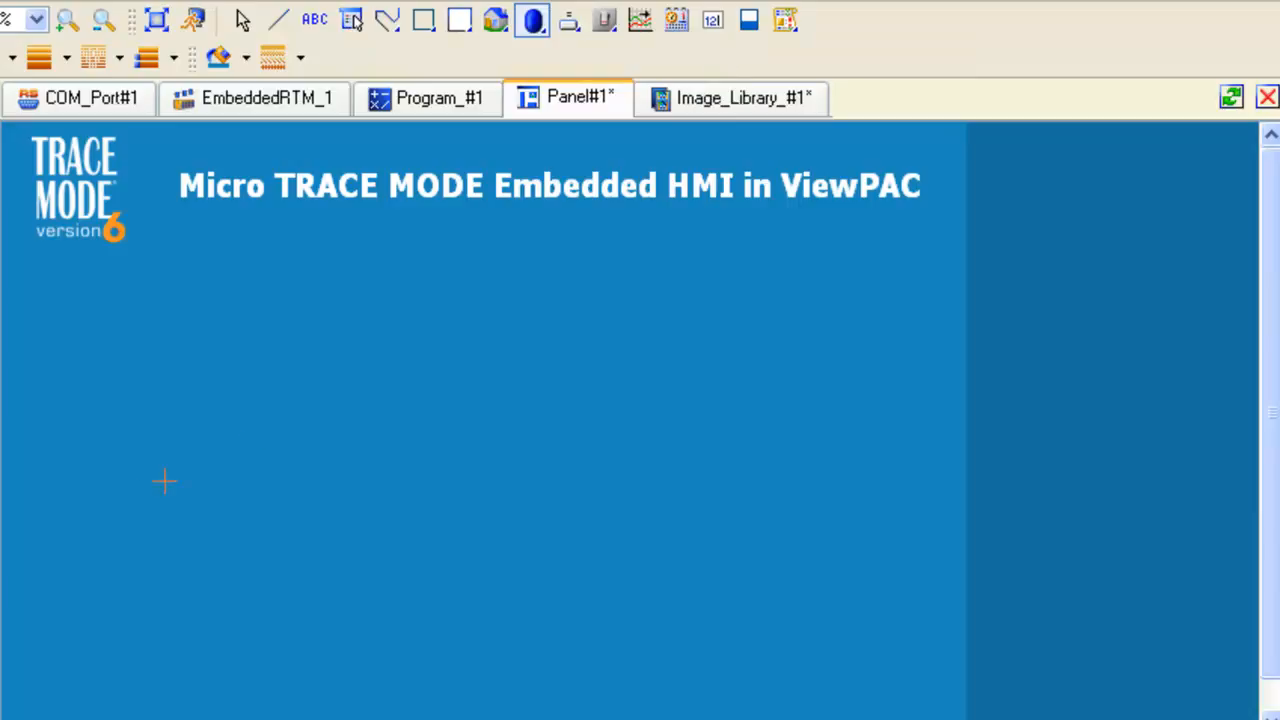
{"action": "left_click_drag", "start_coordinate": [47, 473], "coordinate": [186, 658]}
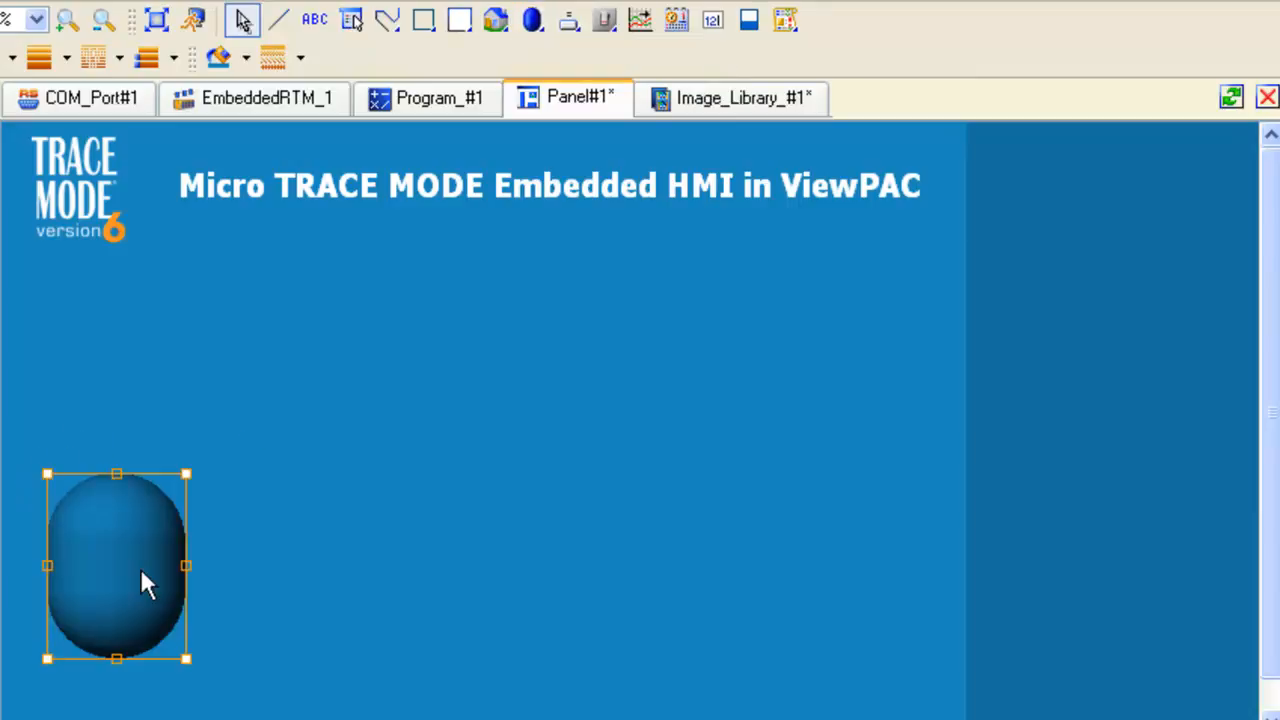
{"action": "left_click", "coordinate": [245, 58]}
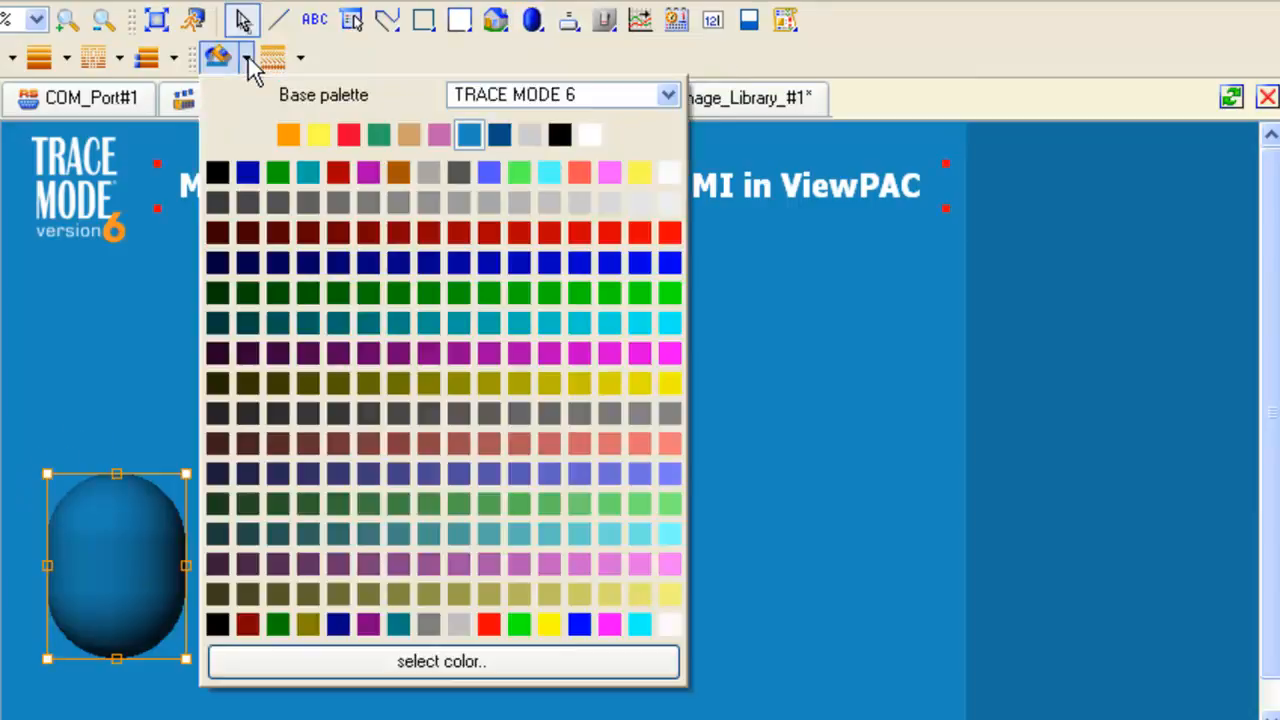
{"action": "left_click", "coordinate": [443, 134]}
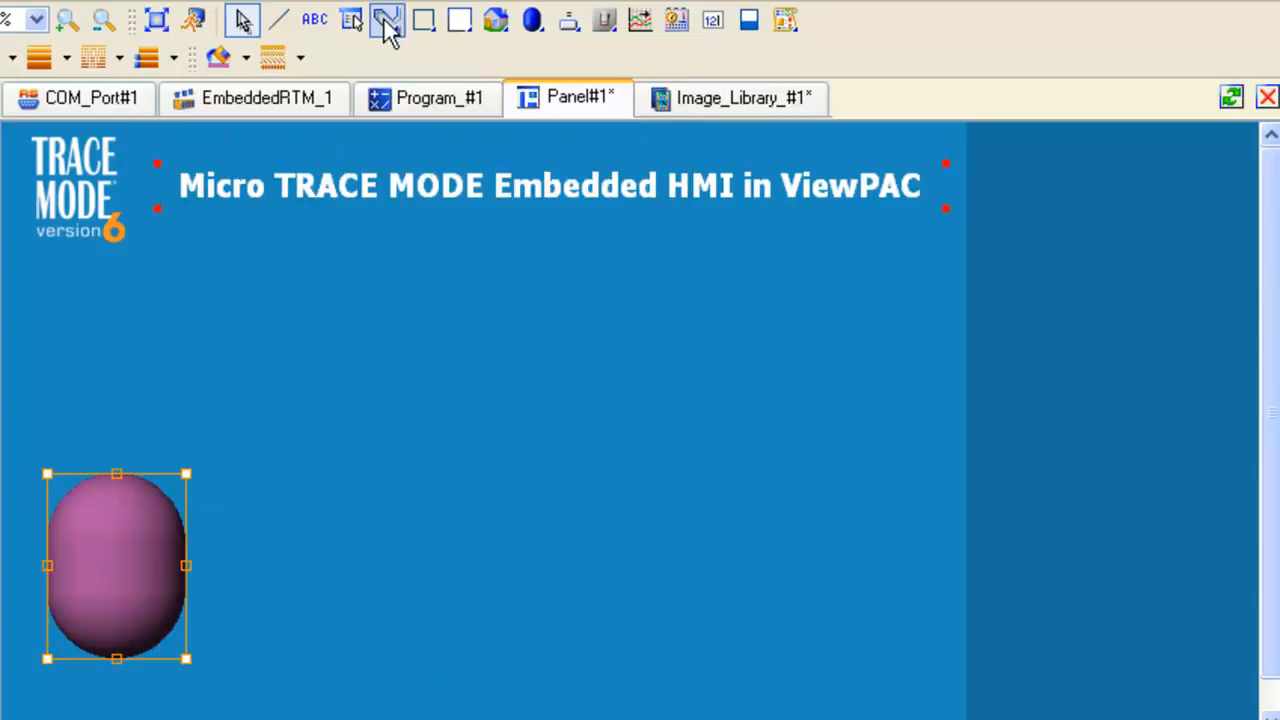
- Draw a pipe from the tank's bottom that runs down, right, diagonally up, and horizontally to below the title's right end
{"action": "left_click", "coordinate": [533, 22]}
{"action": "right_click", "coordinate": [538, 26]}
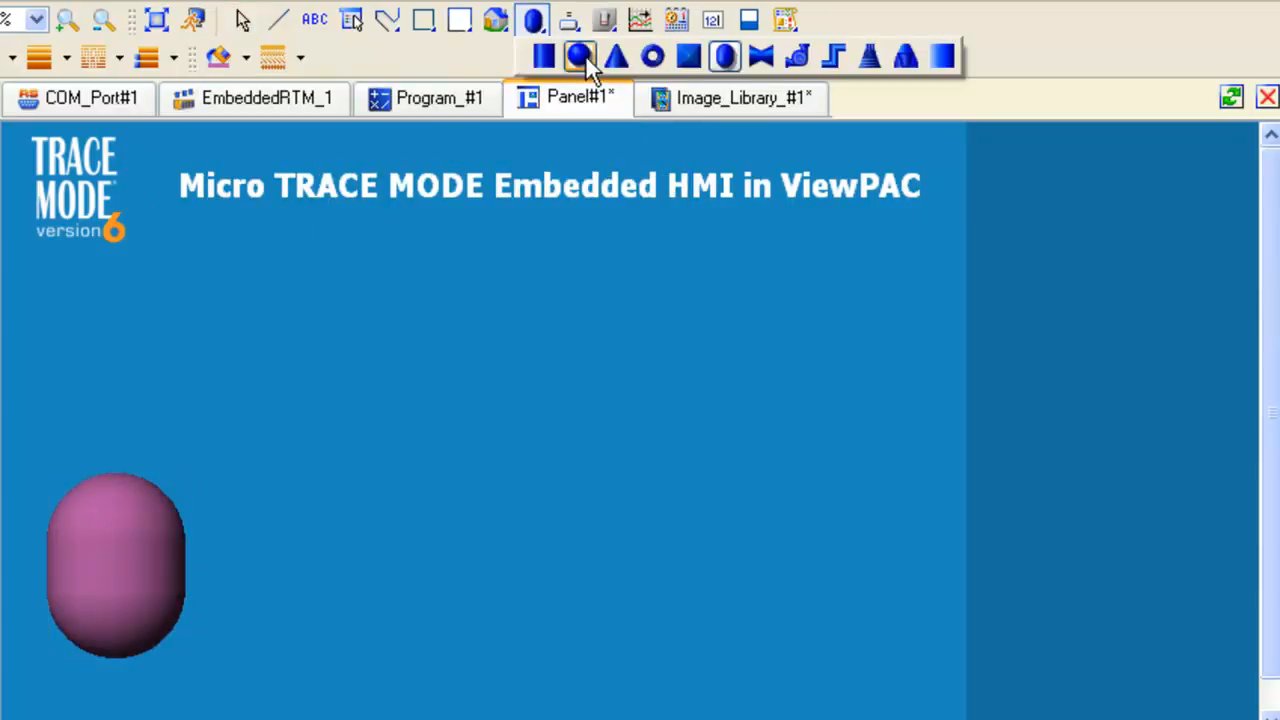
{"action": "left_click", "coordinate": [835, 57]}
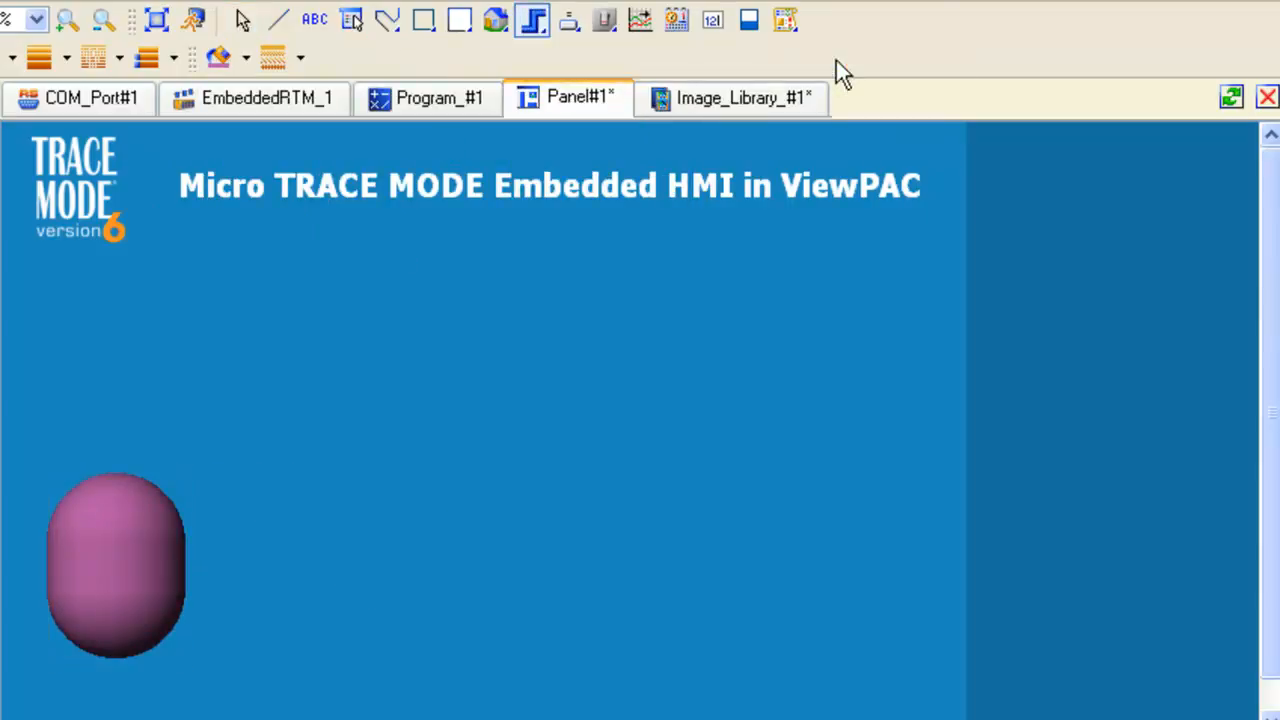
{"action": "left_click", "coordinate": [117, 654]}
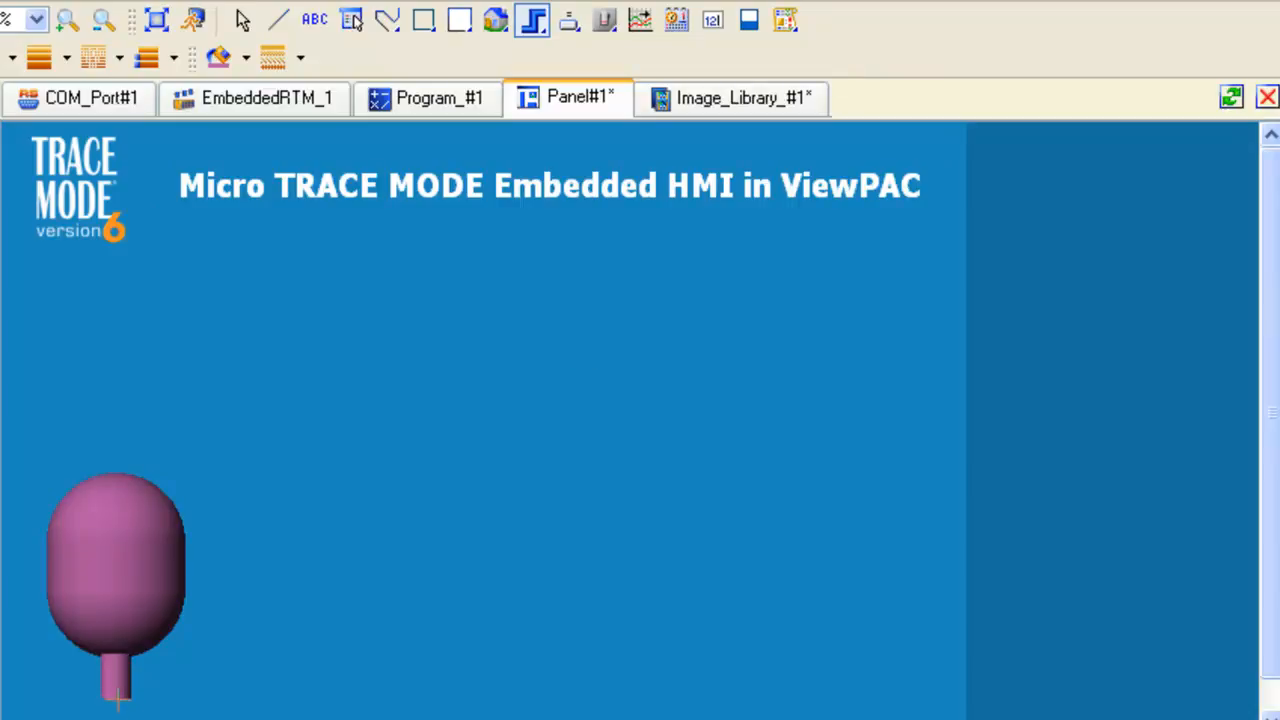
{"action": "left_click", "coordinate": [117, 703]}
{"action": "left_click", "coordinate": [287, 678]}
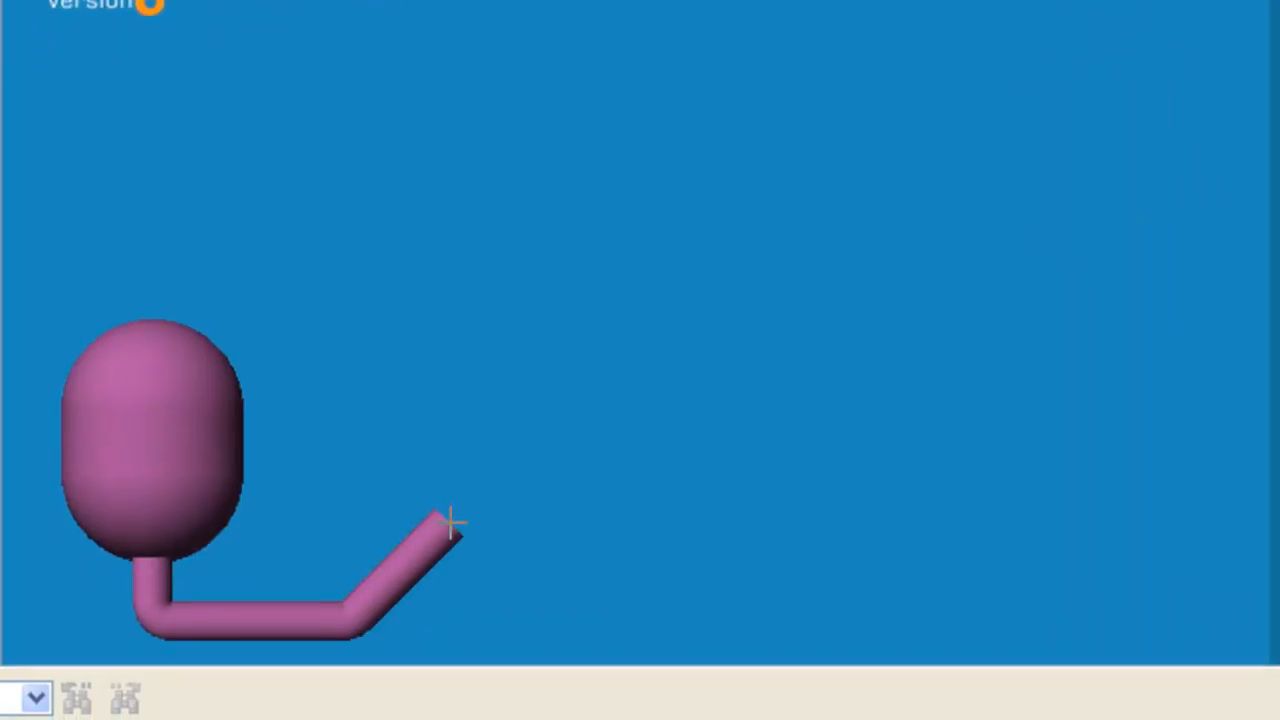
{"action": "left_click", "coordinate": [361, 603]}
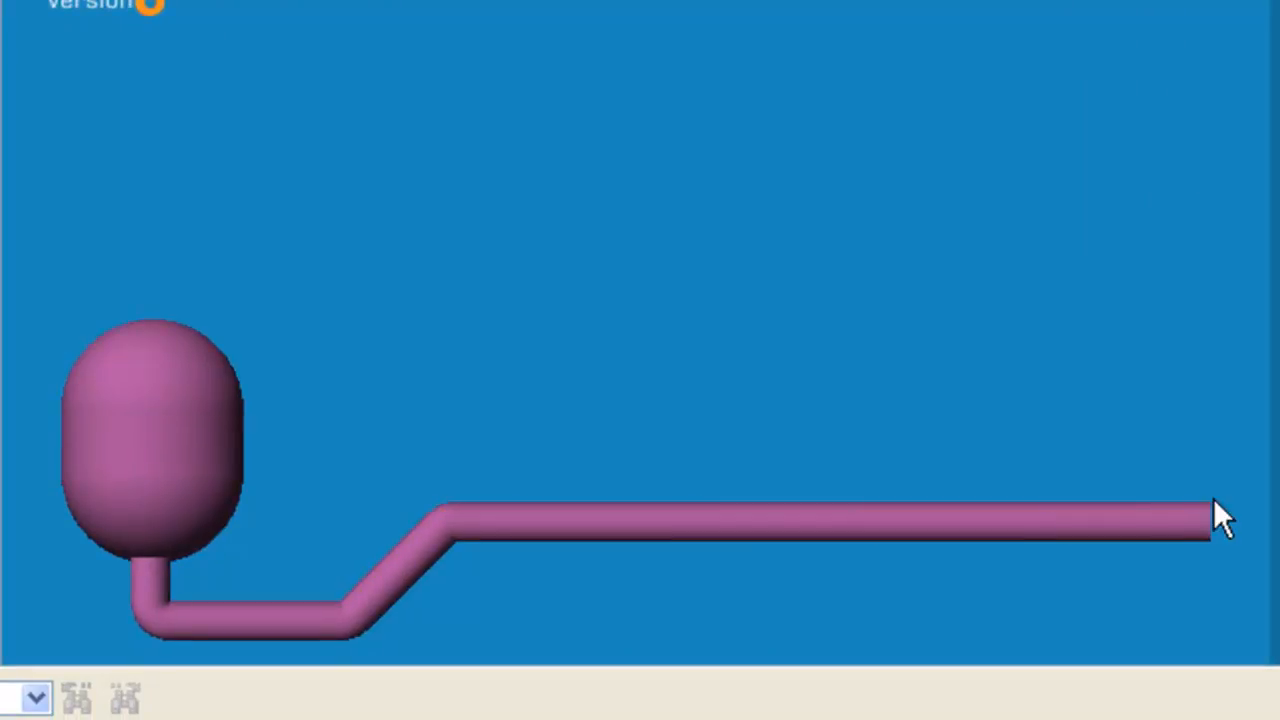
{"action": "double_click", "coordinate": [1211, 521]}
- Set the pipe's weight to 10
{"action": "left_click", "coordinate": [714, 537]}
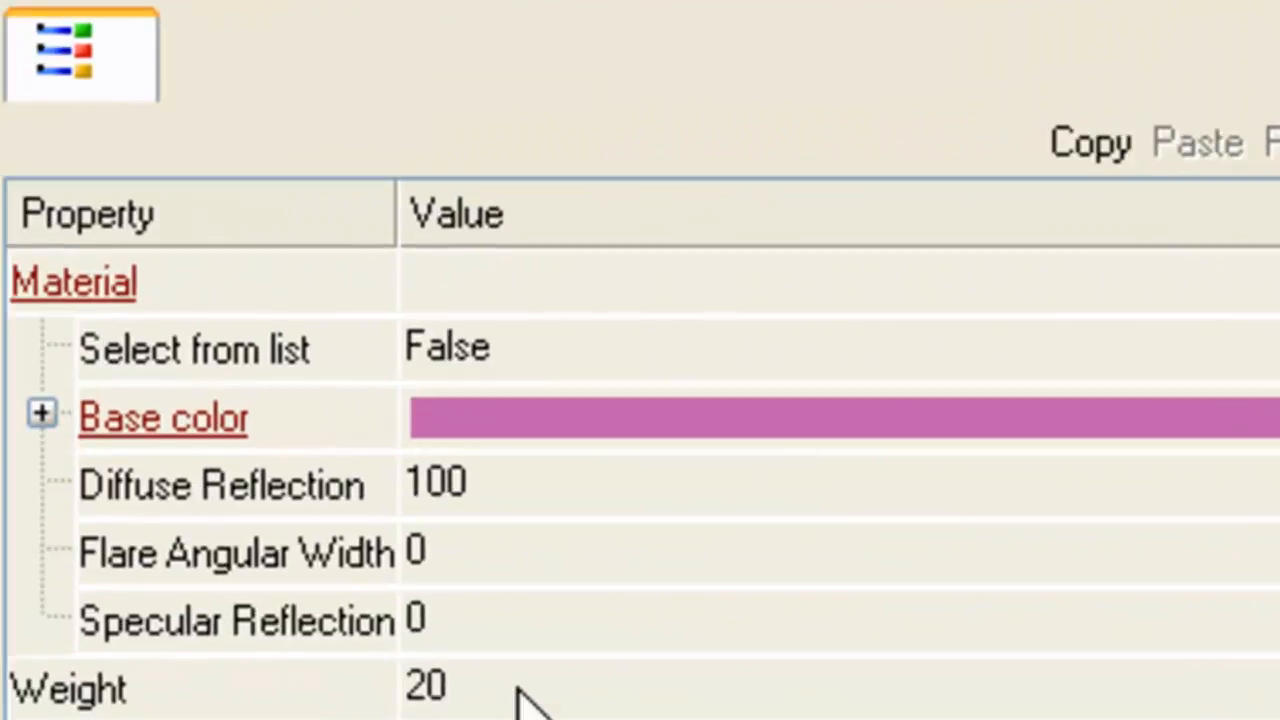
{"action": "left_click", "coordinate": [520, 695]}
{"action": "key", "text": "Down"}
{"action": "key", "text": "Down"}
{"action": "key", "text": "Down"}
{"action": "key", "text": "Down"}
{"action": "key", "text": "Down"}
{"action": "key", "text": "Down"}
{"action": "key", "text": "Down"}
{"action": "key", "text": "Down"}
{"action": "key", "text": "Down"}
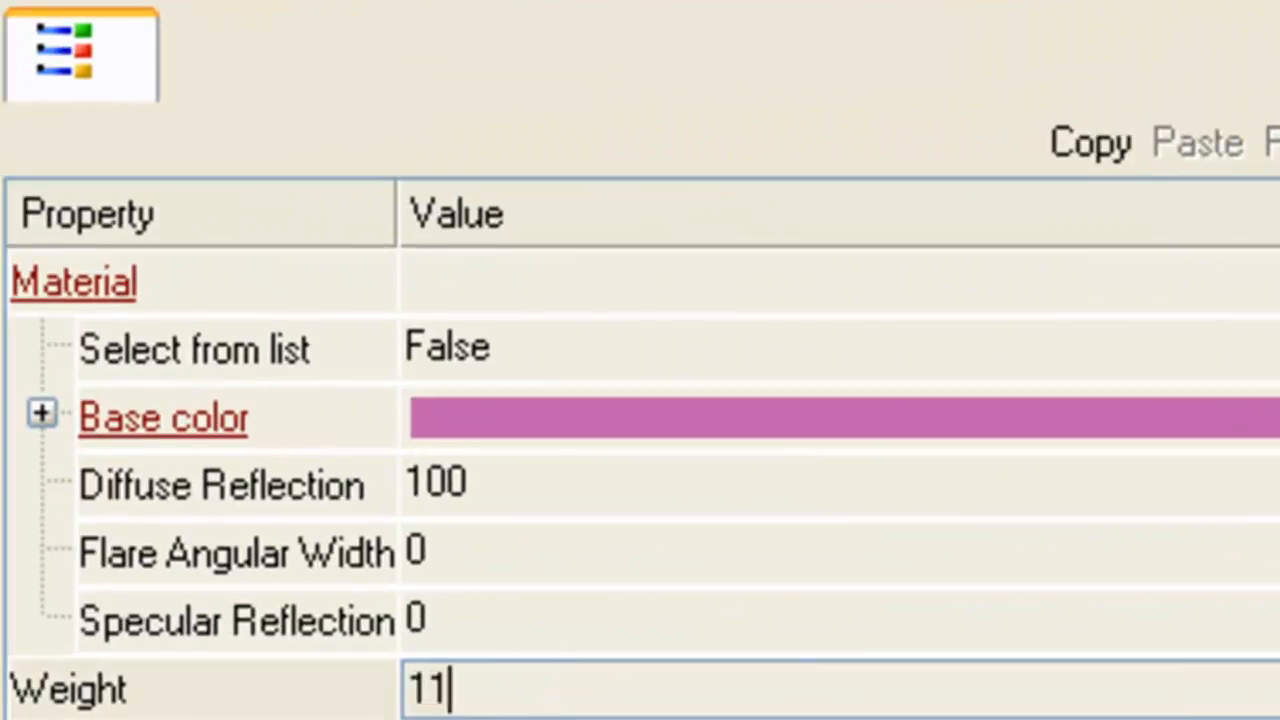
{"action": "key", "text": "Down"}
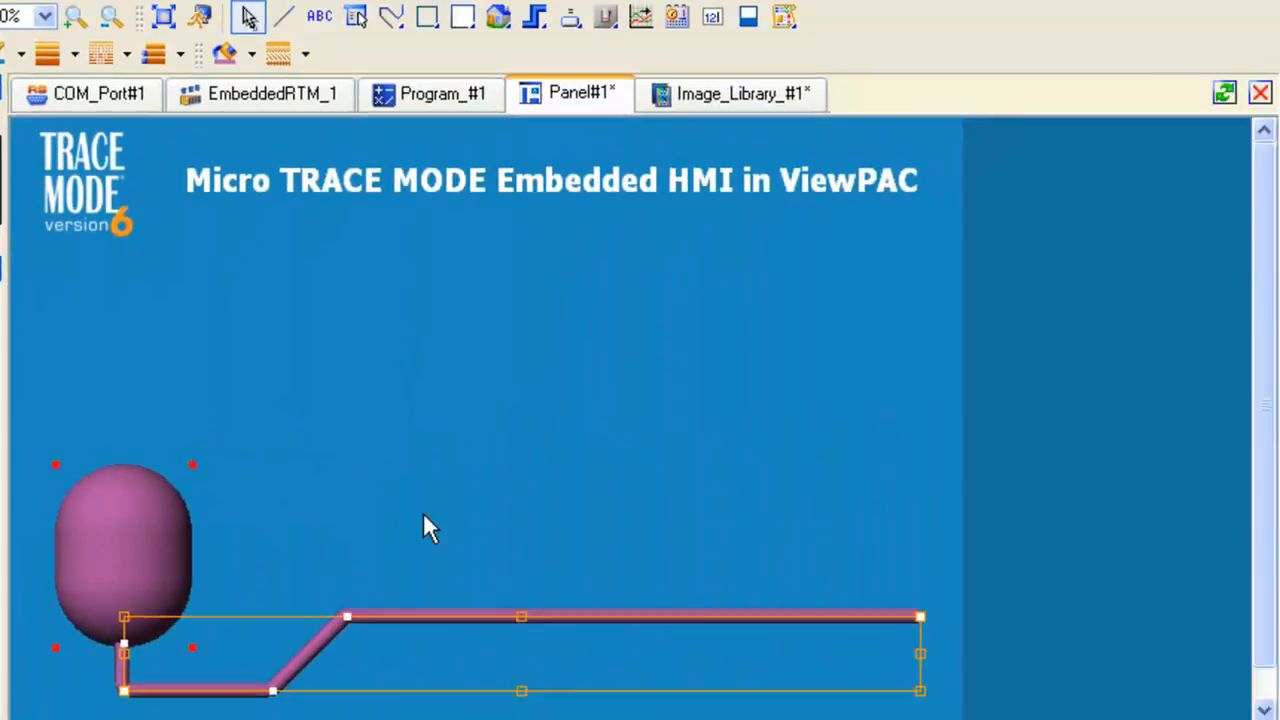
{"action": "left_click", "coordinate": [420, 518]}
- Draw a valve over the middle of the pipe's long horizontal section
{"action": "left_click", "coordinate": [535, 18]}
{"action": "left_click", "coordinate": [537, 25]}
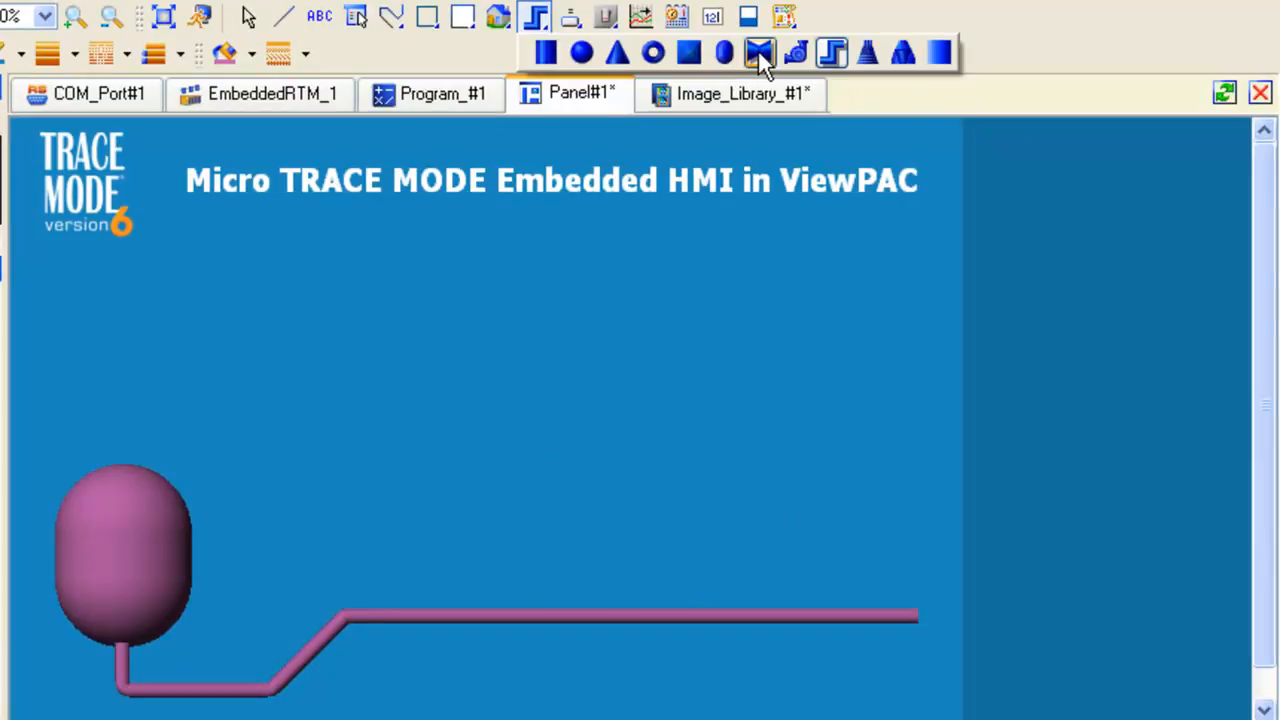
{"action": "left_click", "coordinate": [760, 55]}
{"action": "mouse_move", "coordinate": [479, 588]}
{"action": "left_mouse_down"}
{"action": "mouse_move", "coordinate": [570, 615]}
{"action": "mouse_move", "coordinate": [596, 645]}
{"action": "left_mouse_up"}
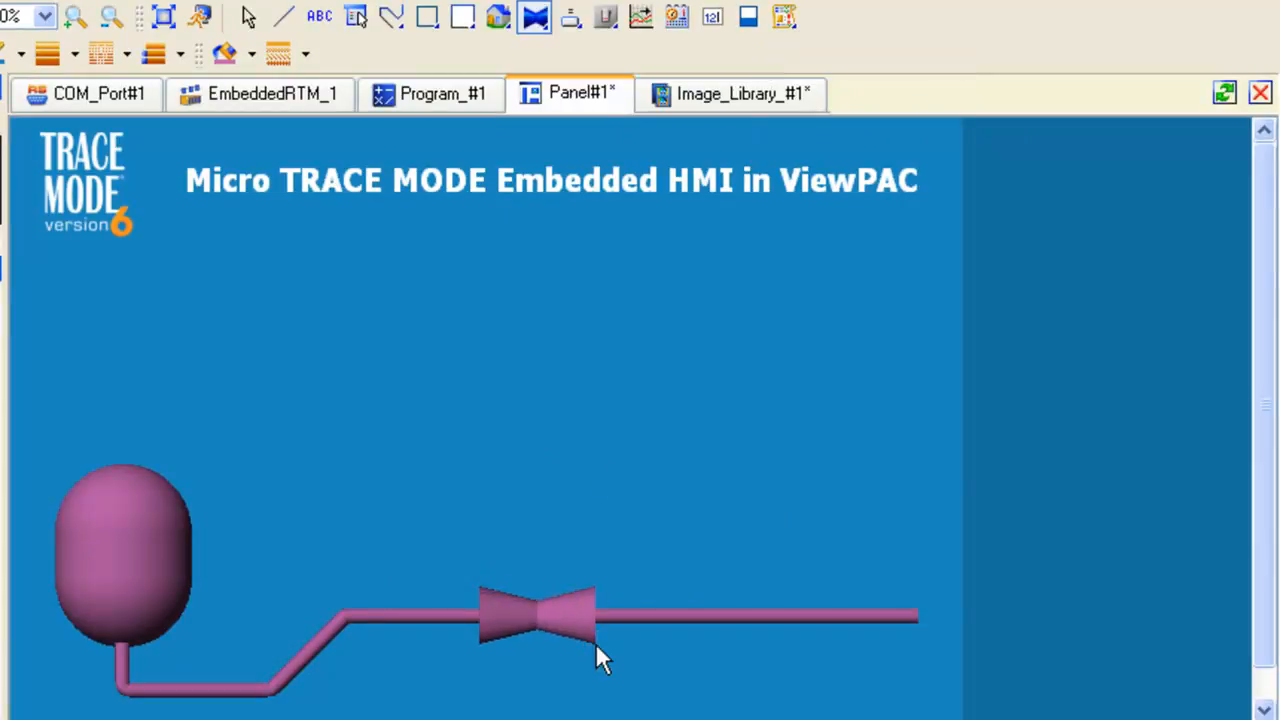
{"action": "left_click", "coordinate": [254, 22]}
- Set the valve's gear type to the ribbed, rounded actuator on a stem
{"action": "left_click", "coordinate": [499, 610]}
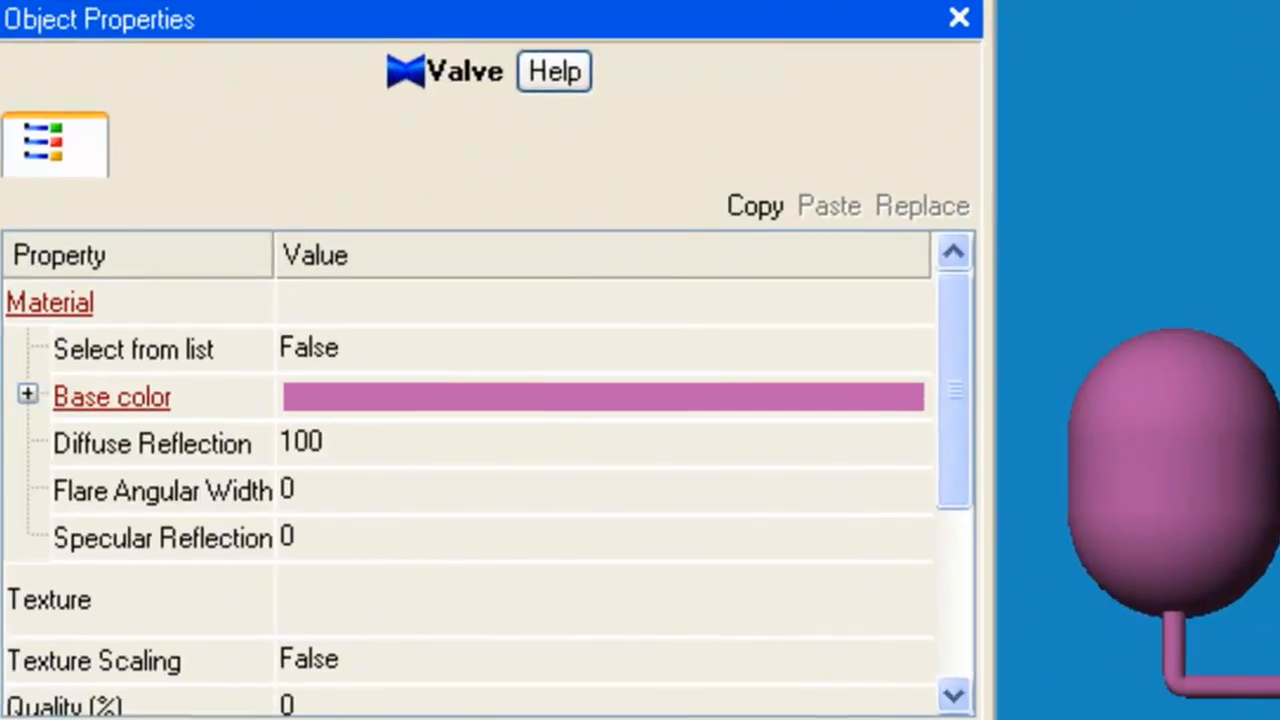
{"action": "left_click", "coordinate": [966, 556]}
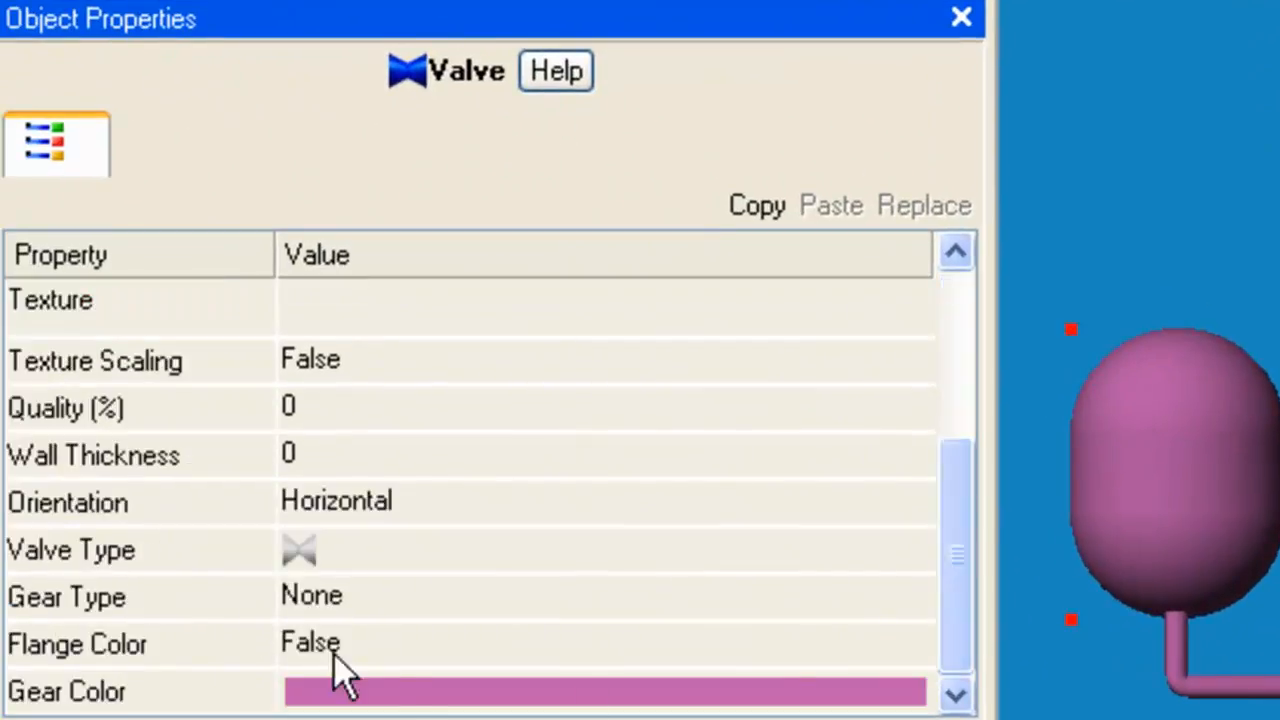
{"action": "left_click", "coordinate": [367, 605]}
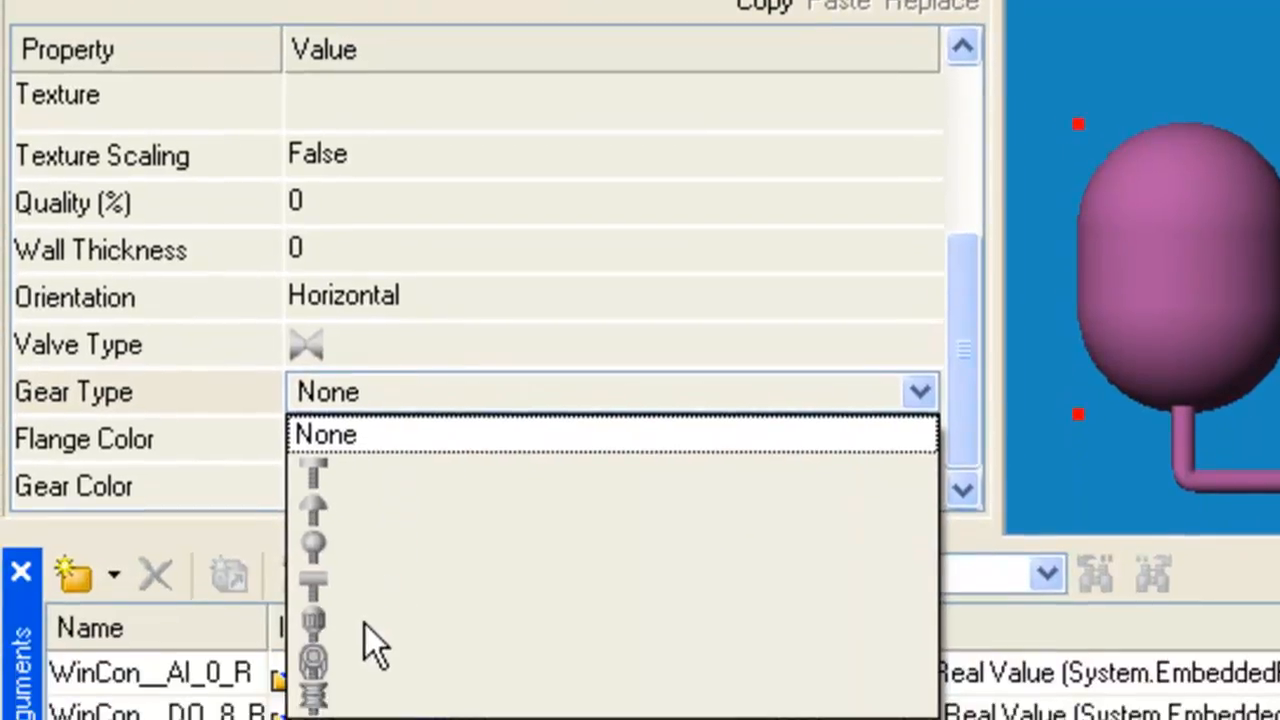
{"action": "left_click", "coordinate": [365, 624]}
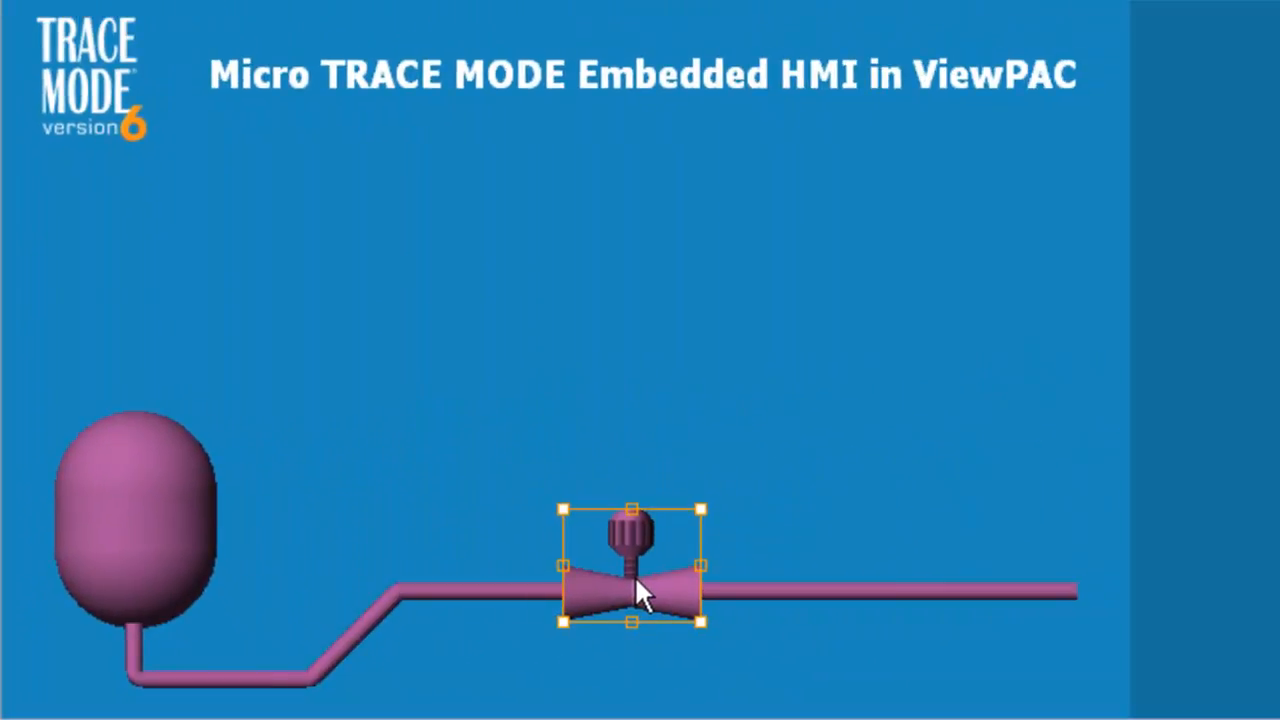
- Adjust the valve's position on the horizontal pipe section and colour its body red
{"action": "mouse_move", "coordinate": [636, 578]}
{"action": "left_mouse_down"}
{"action": "mouse_move", "coordinate": [654, 572]}
{"action": "mouse_move", "coordinate": [638, 576]}
{"action": "left_mouse_up"}
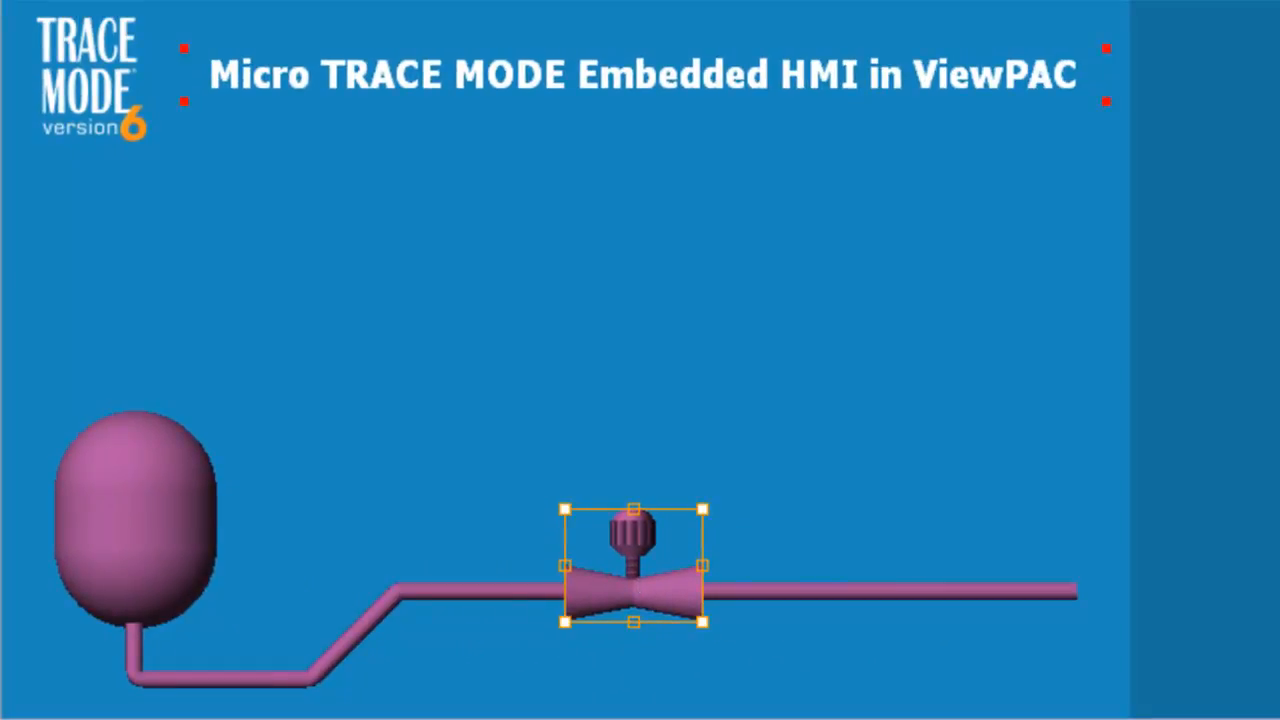
{"action": "left_click", "coordinate": [240, 2]}
{"action": "left_click", "coordinate": [417, 15]}
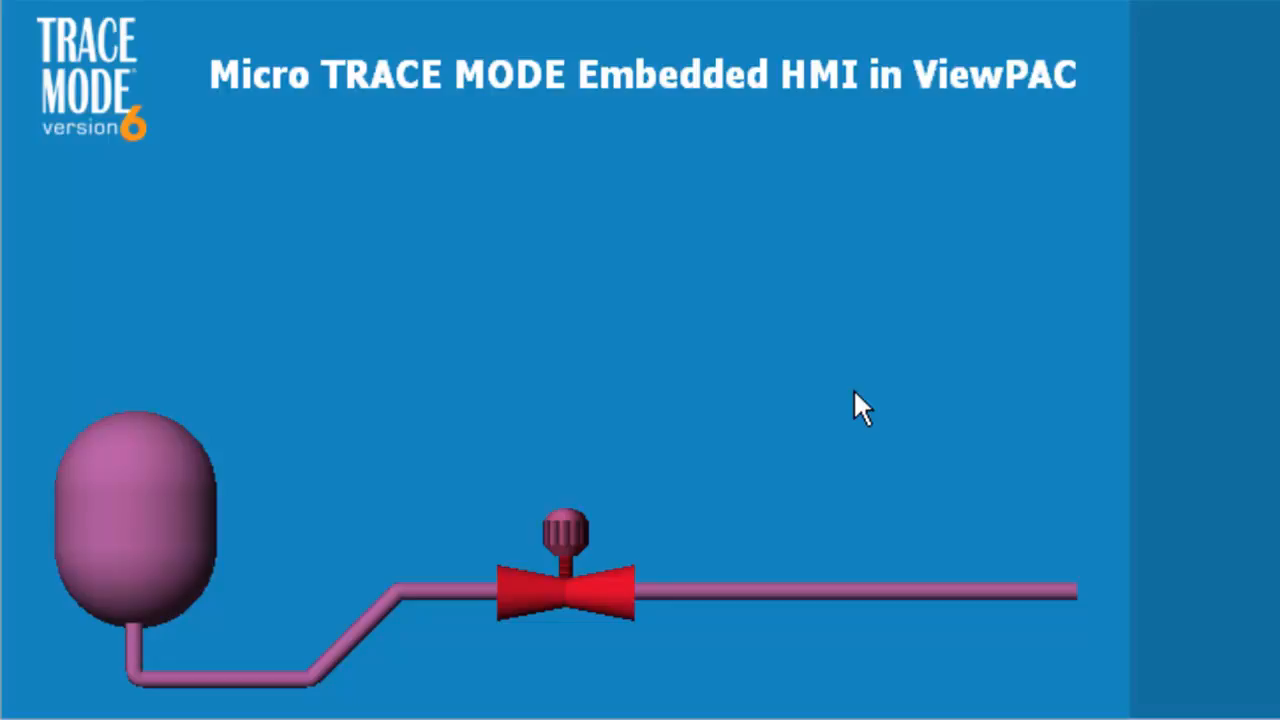
- Place a text object on the upper part of the tank
{"action": "left_click", "coordinate": [330, 42]}
{"action": "left_click", "coordinate": [278, 269]}
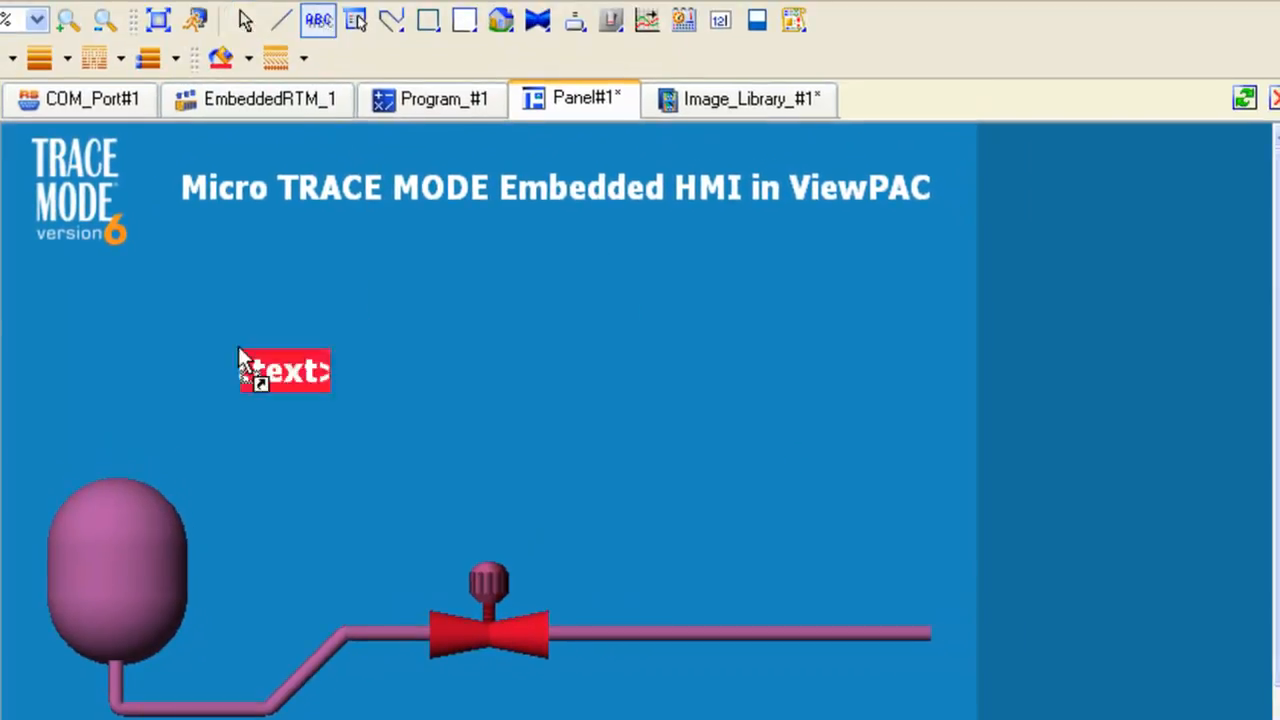
{"action": "left_click_drag", "start_coordinate": [240, 355], "coordinate": [70, 510]}
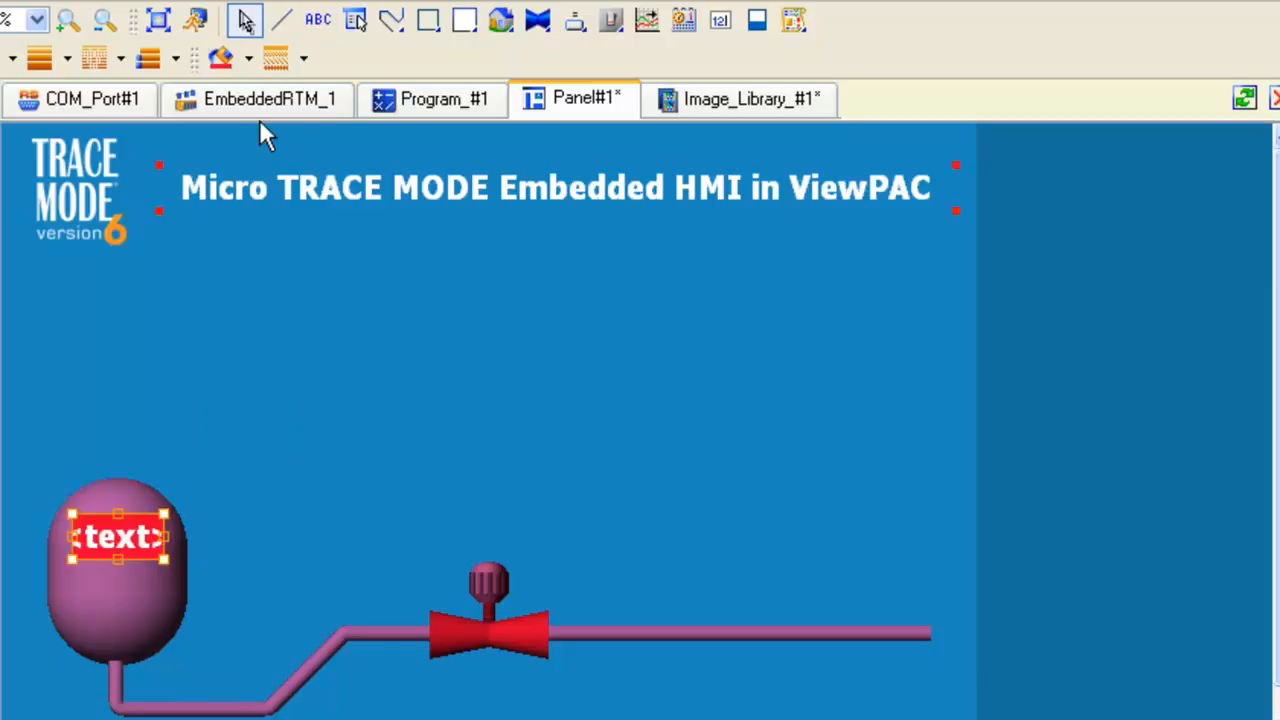
- Give the tank's text object a white fill and black text
{"action": "left_click", "coordinate": [301, 58]}
{"action": "left_click", "coordinate": [594, 136]}
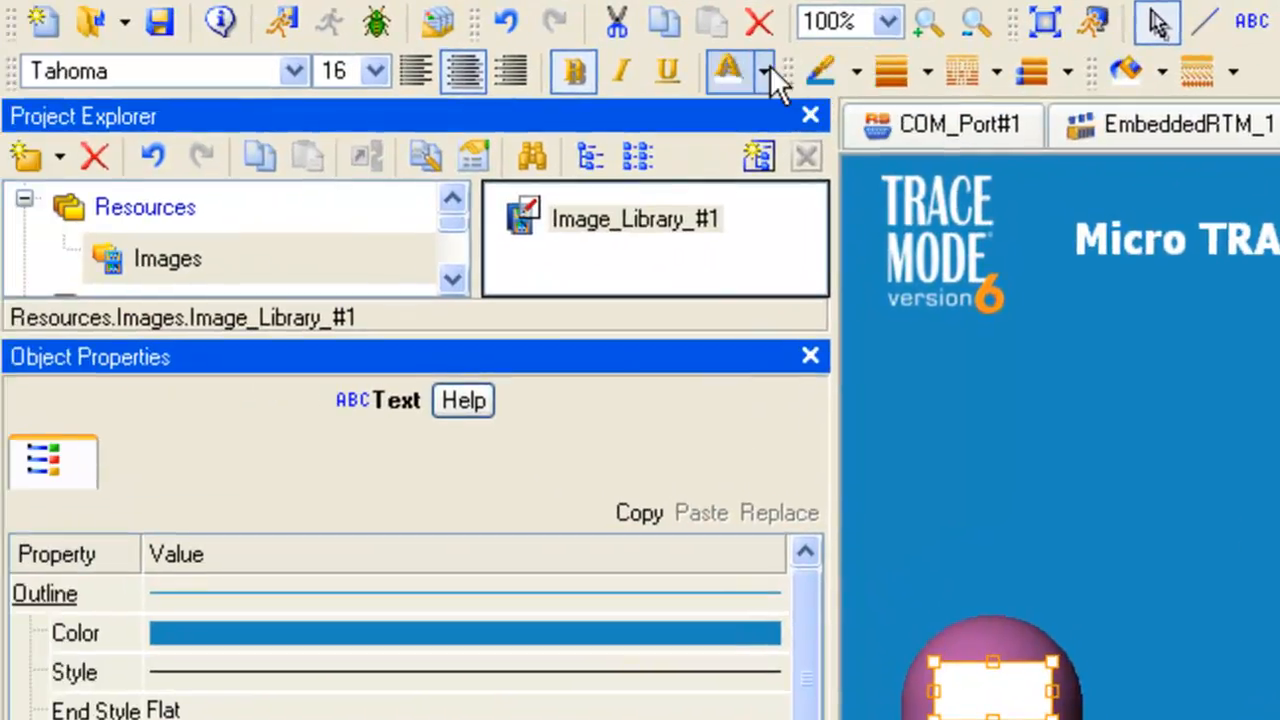
{"action": "left_click", "coordinate": [88, 60]}
{"action": "left_click", "coordinate": [1174, 178]}
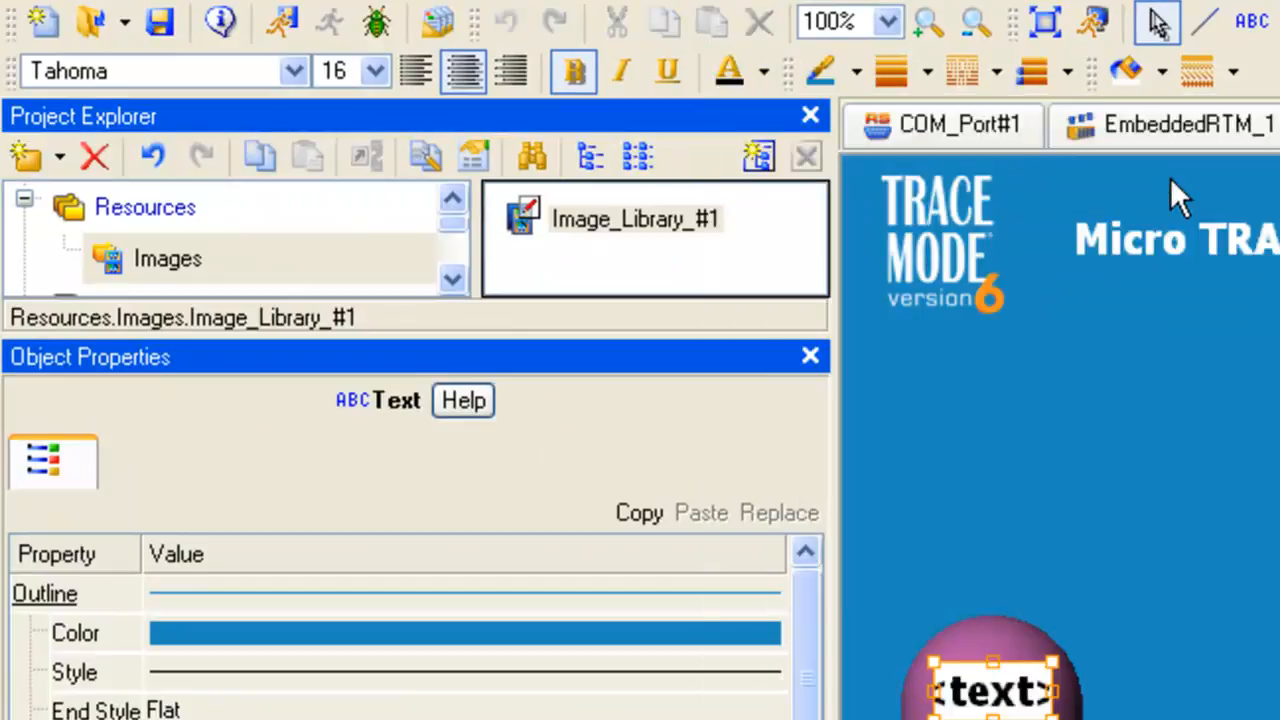
- Set the font size of the tank's text object to 10
{"action": "left_click", "coordinate": [375, 69]}
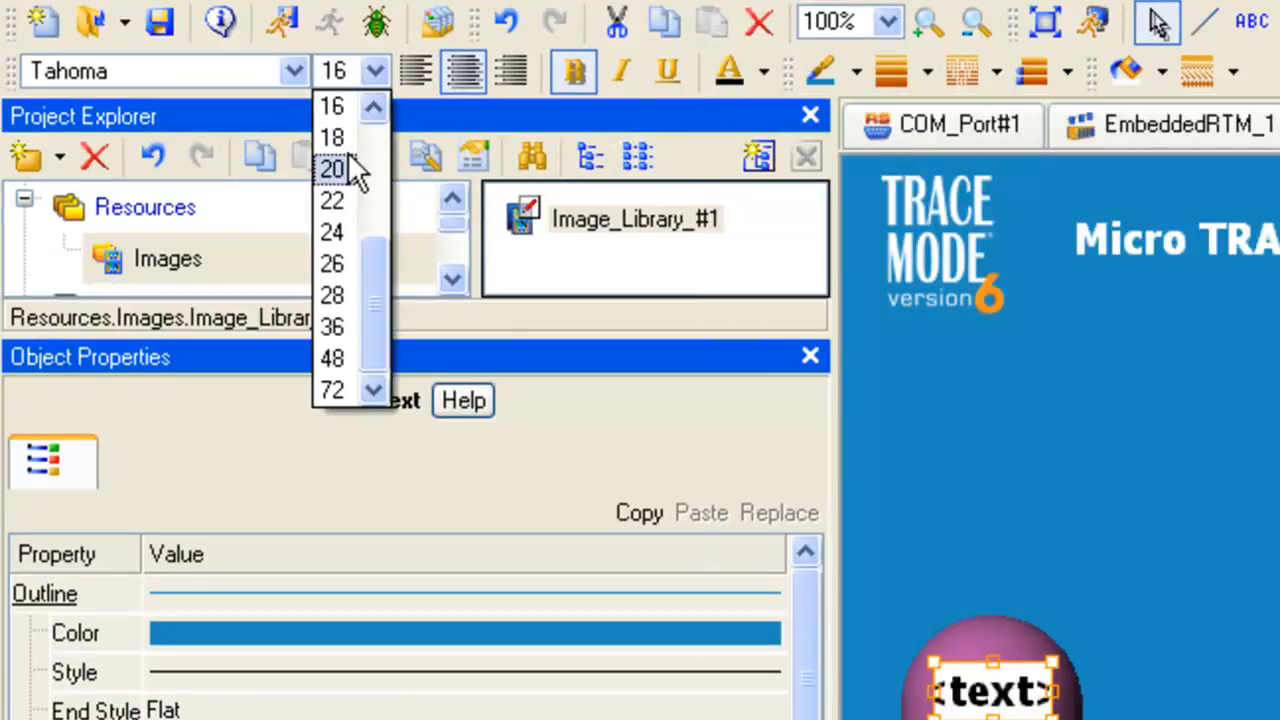
{"action": "left_click_drag", "start_coordinate": [381, 250], "coordinate": [379, 179]}
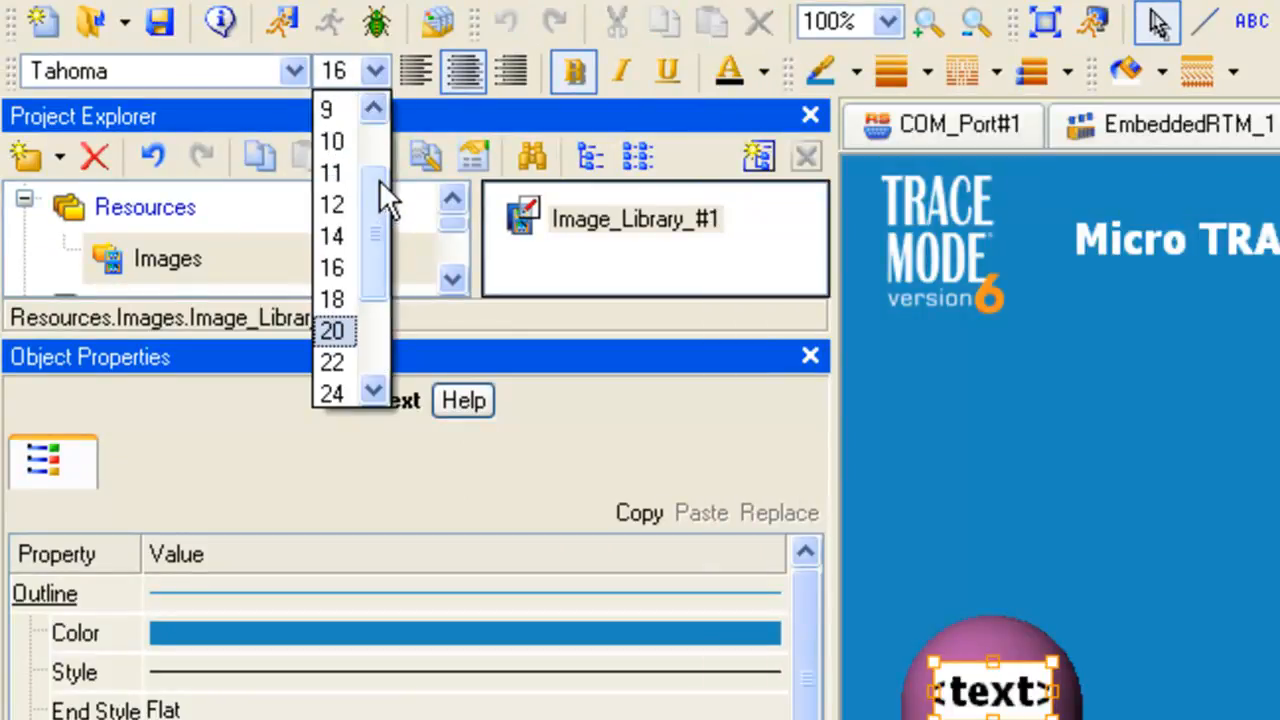
{"action": "left_click", "coordinate": [336, 138]}
- Bind the tank's text object to the WinCon__AI_0_R argument and set its format to %.1f
{"action": "scroll", "coordinate": [815, 637], "scroll_direction": "down", "scroll_amount": 3}
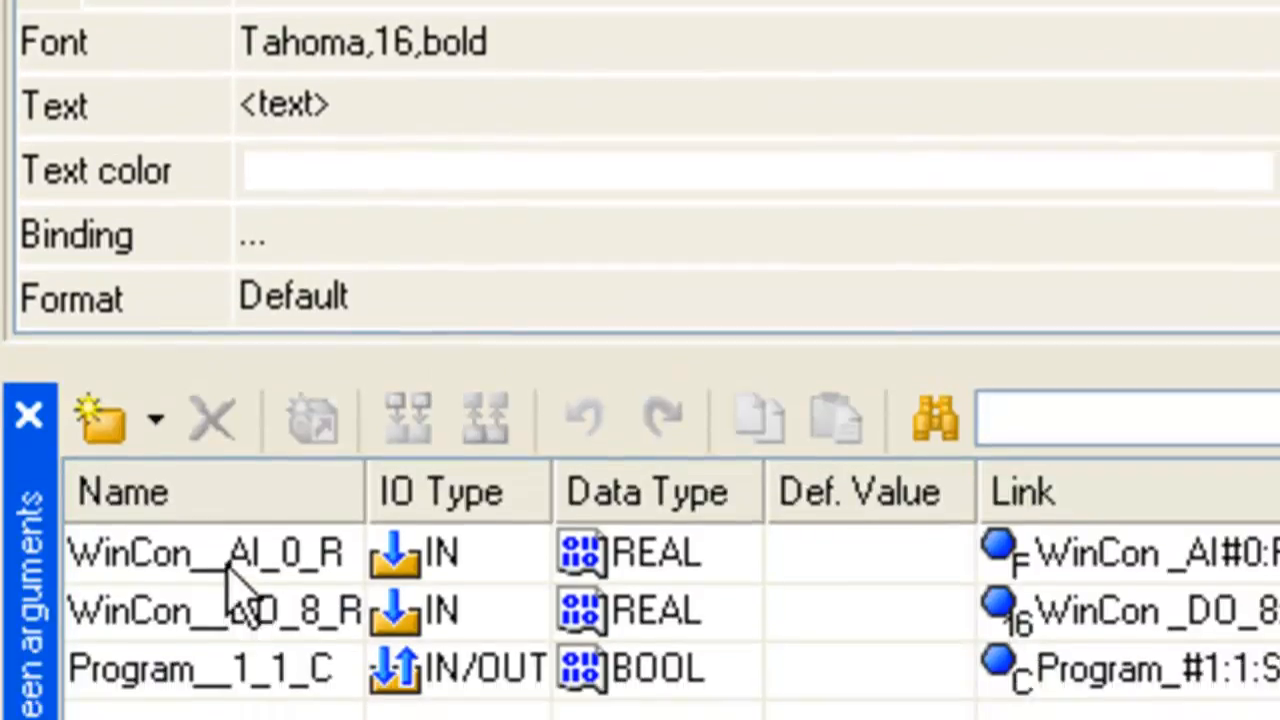
{"action": "left_click_drag", "start_coordinate": [232, 490], "coordinate": [279, 166]}
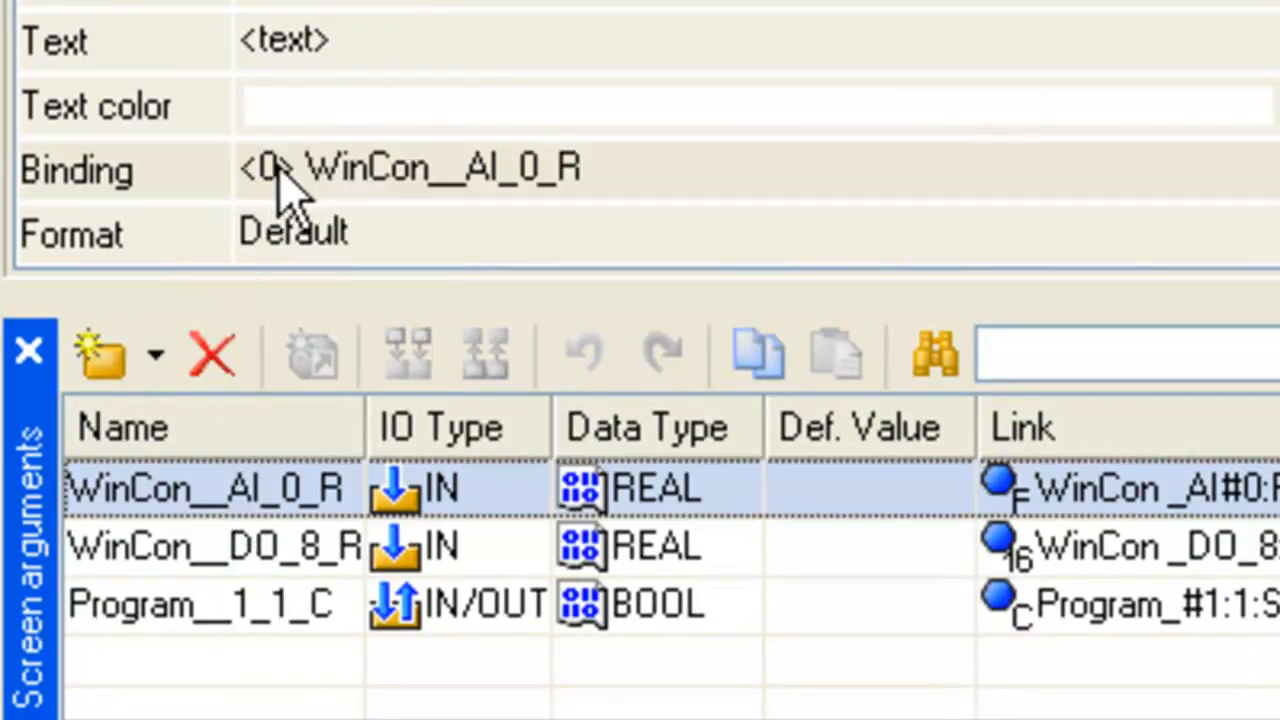
{"action": "left_click", "coordinate": [426, 232]}
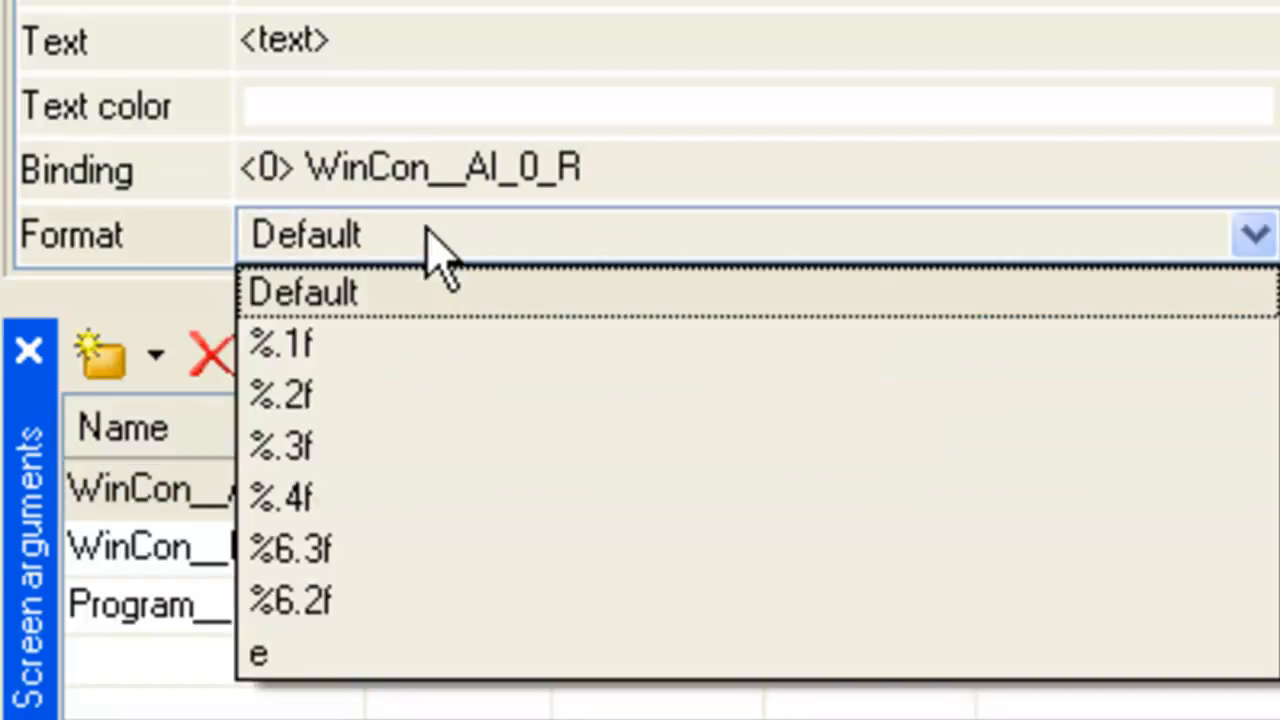
{"action": "left_click", "coordinate": [378, 345]}
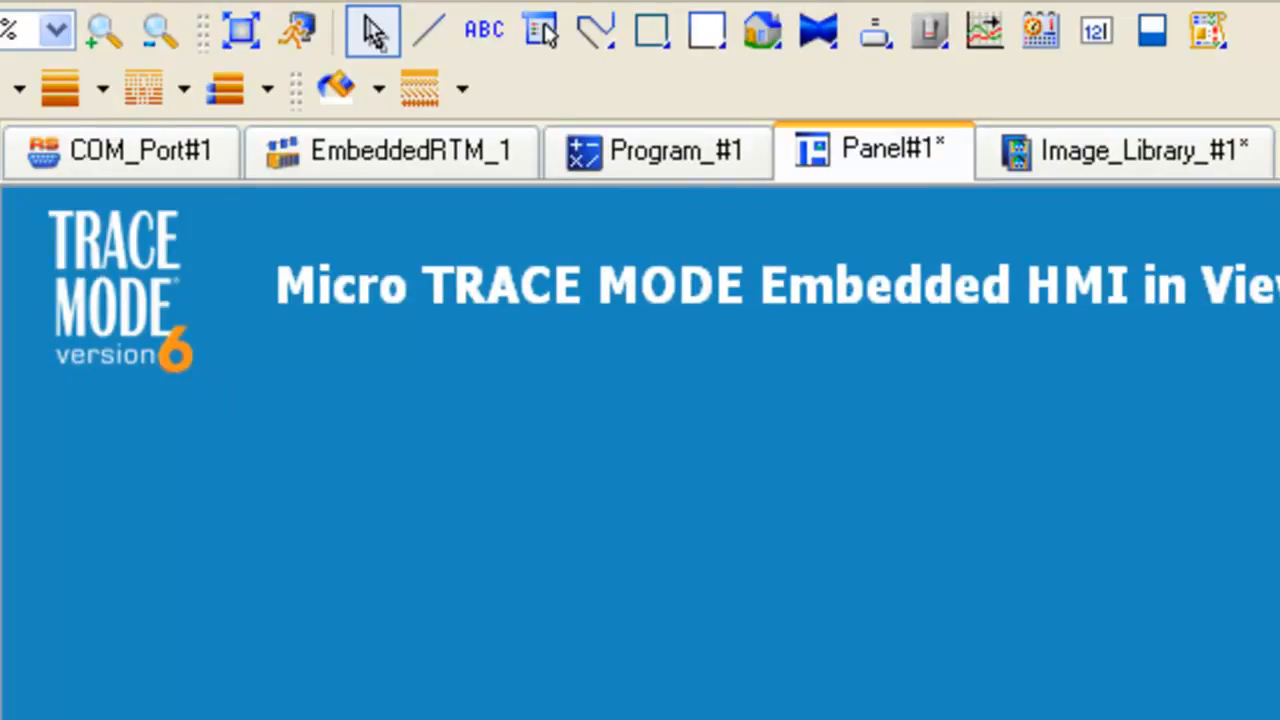
- Place a trend object directly below the title and reduce its height
{"action": "left_click", "coordinate": [990, 30]}
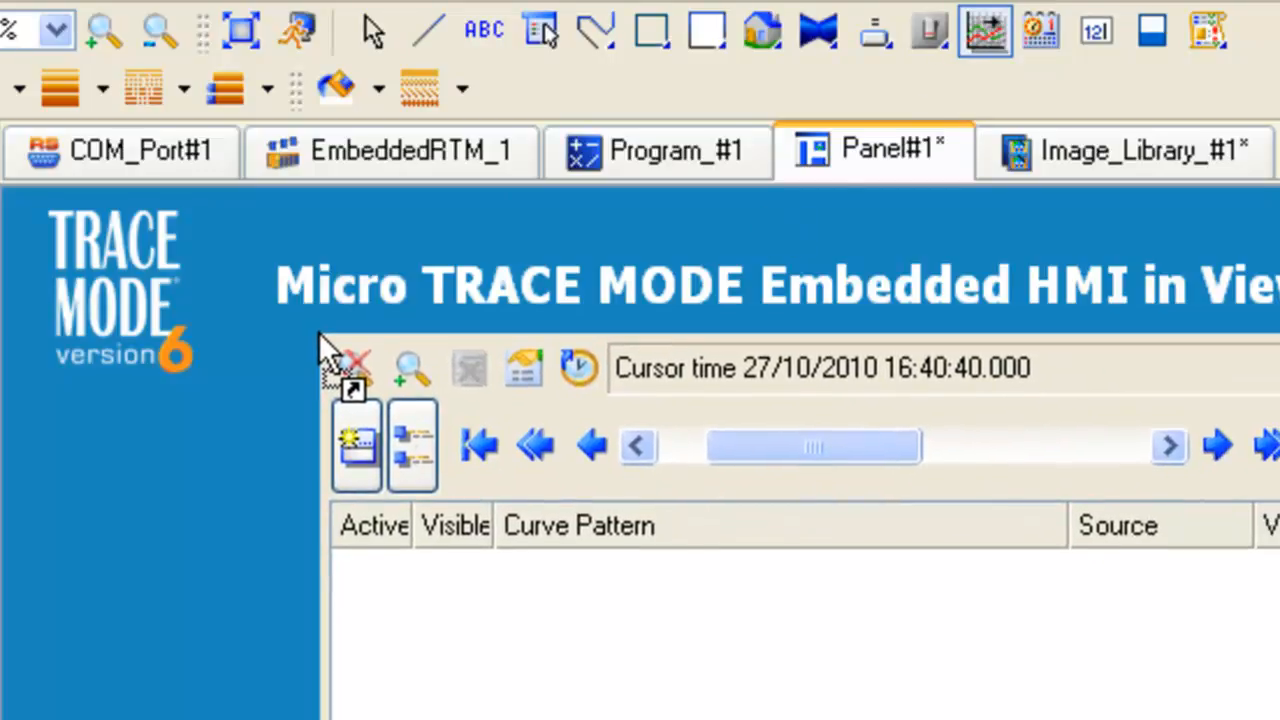
{"action": "left_click", "coordinate": [277, 332]}
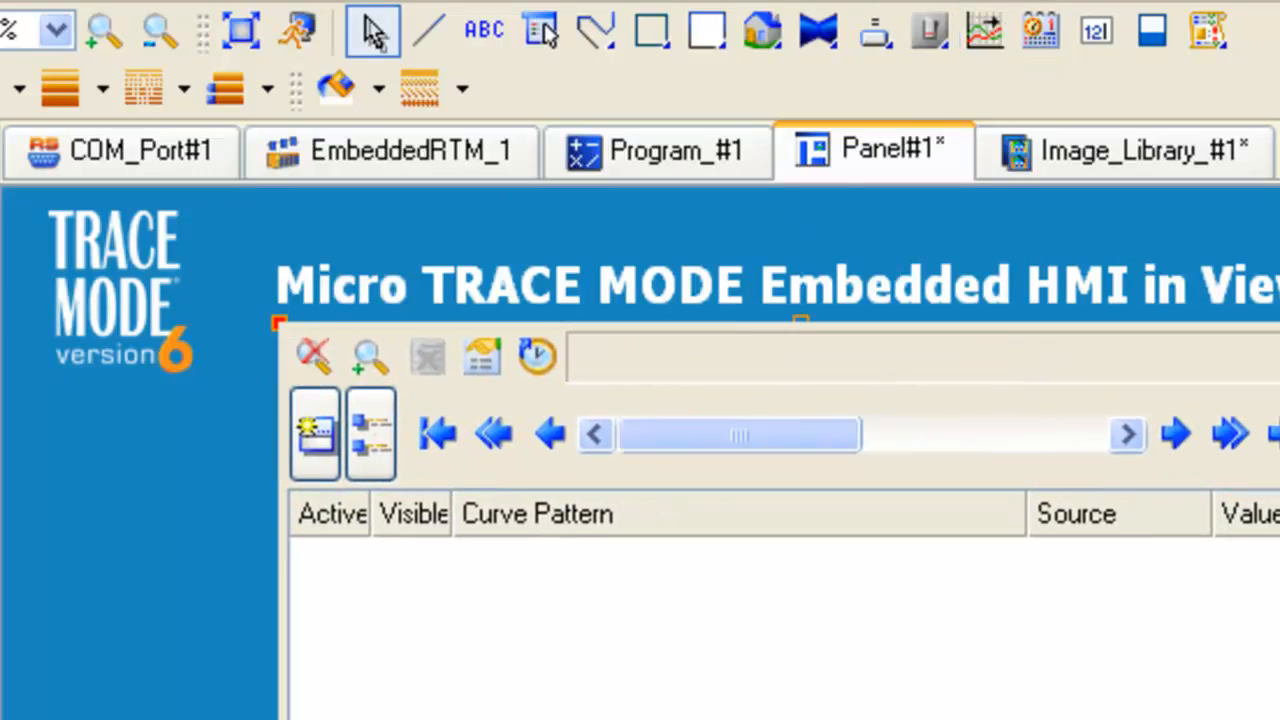
{"action": "left_click_drag", "start_coordinate": [806, 331], "coordinate": [784, 520]}
{"action": "left_click_drag", "start_coordinate": [776, 624], "coordinate": [776, 479]}
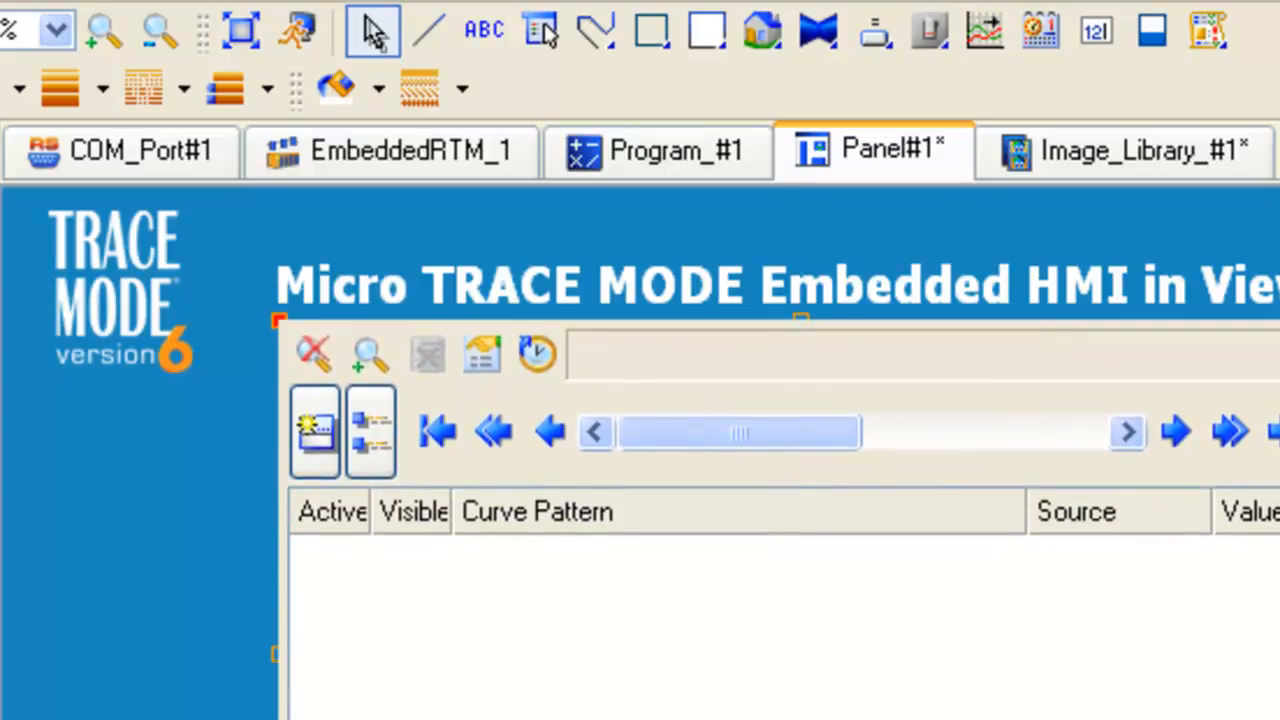
- Adjust the trend's size below the title and add the WinCon__DO_8_R argument to it as a curve
{"action": "left_click_drag", "start_coordinate": [801, 719], "coordinate": [801, 695]}
{"action": "left_click_drag", "start_coordinate": [834, 460], "coordinate": [839, 468]}
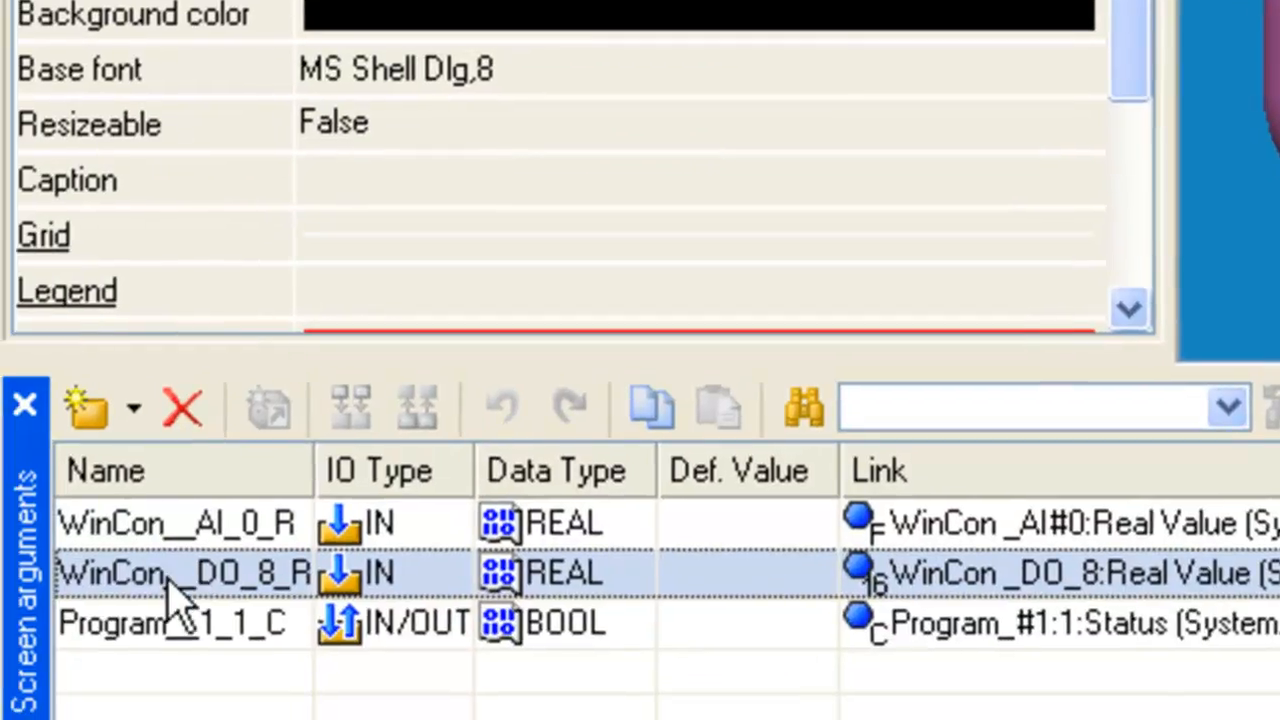
{"action": "left_click_drag", "start_coordinate": [166, 577], "coordinate": [1279, 50]}
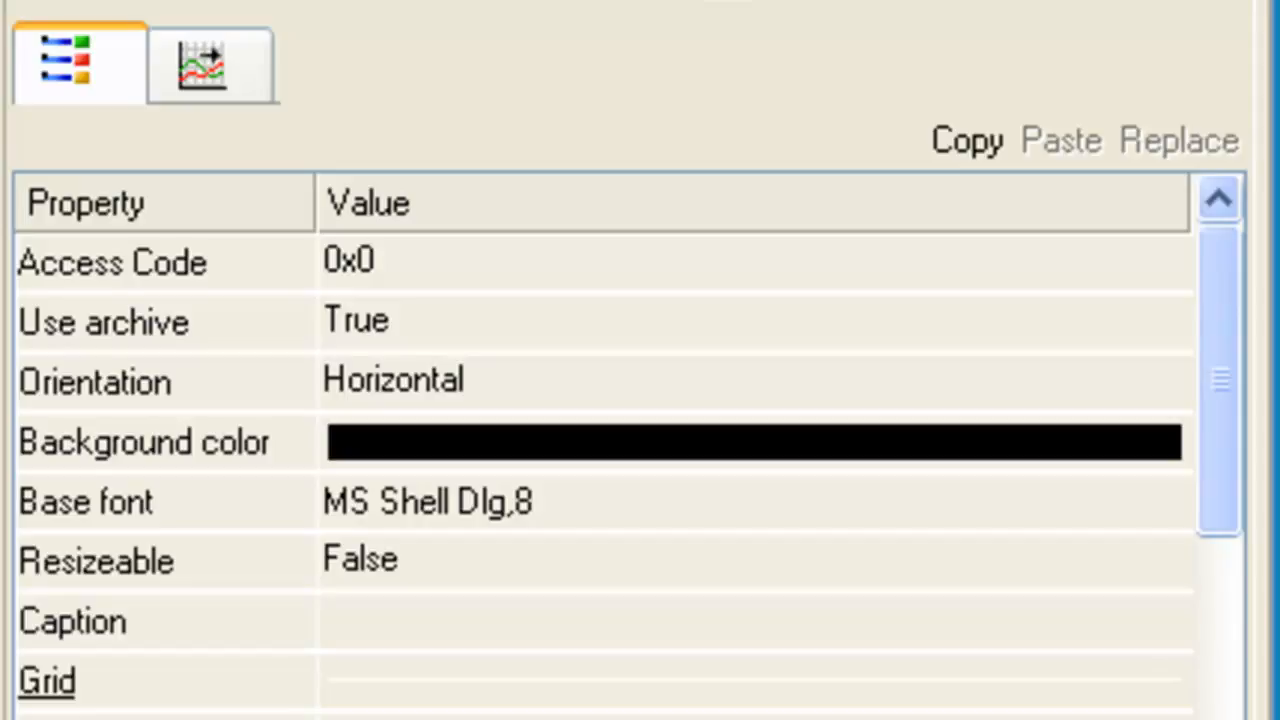
- Give the trend's WinCon__DO_8_R curve a red colour and a pen width of 3
{"action": "left_click", "coordinate": [202, 72]}
{"action": "left_click", "coordinate": [45, 319]}
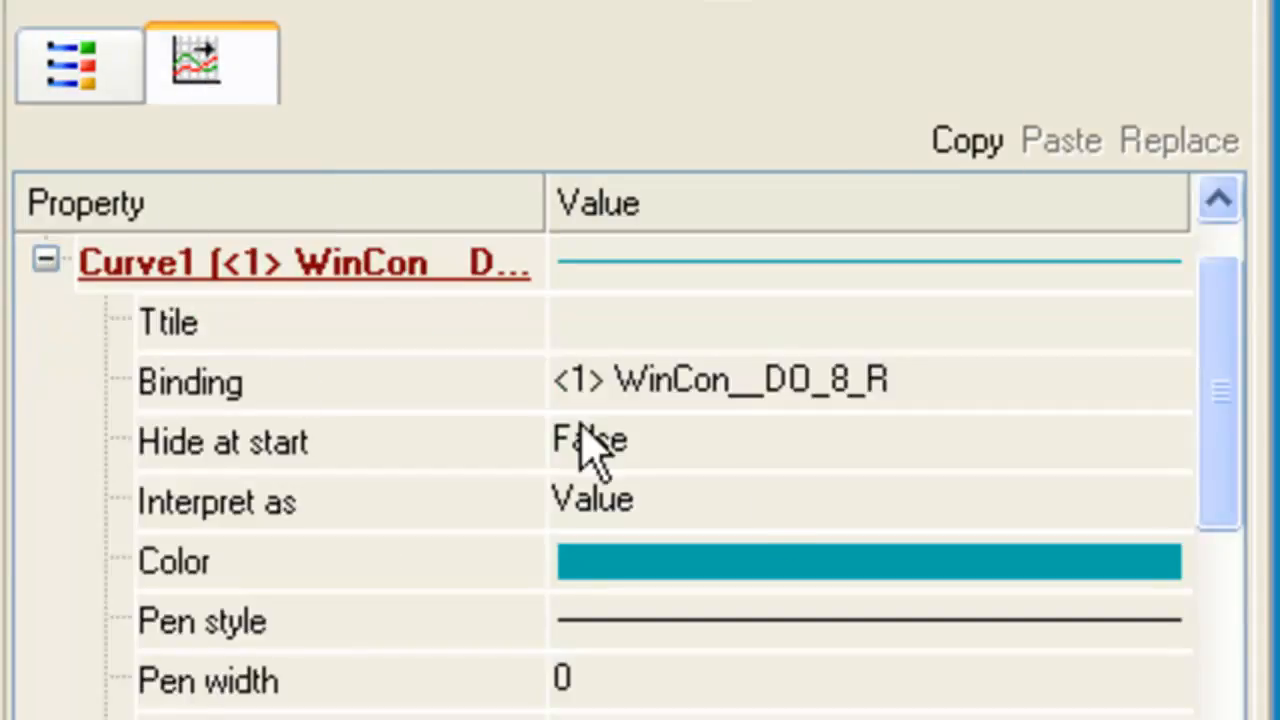
{"action": "left_click", "coordinate": [808, 564]}
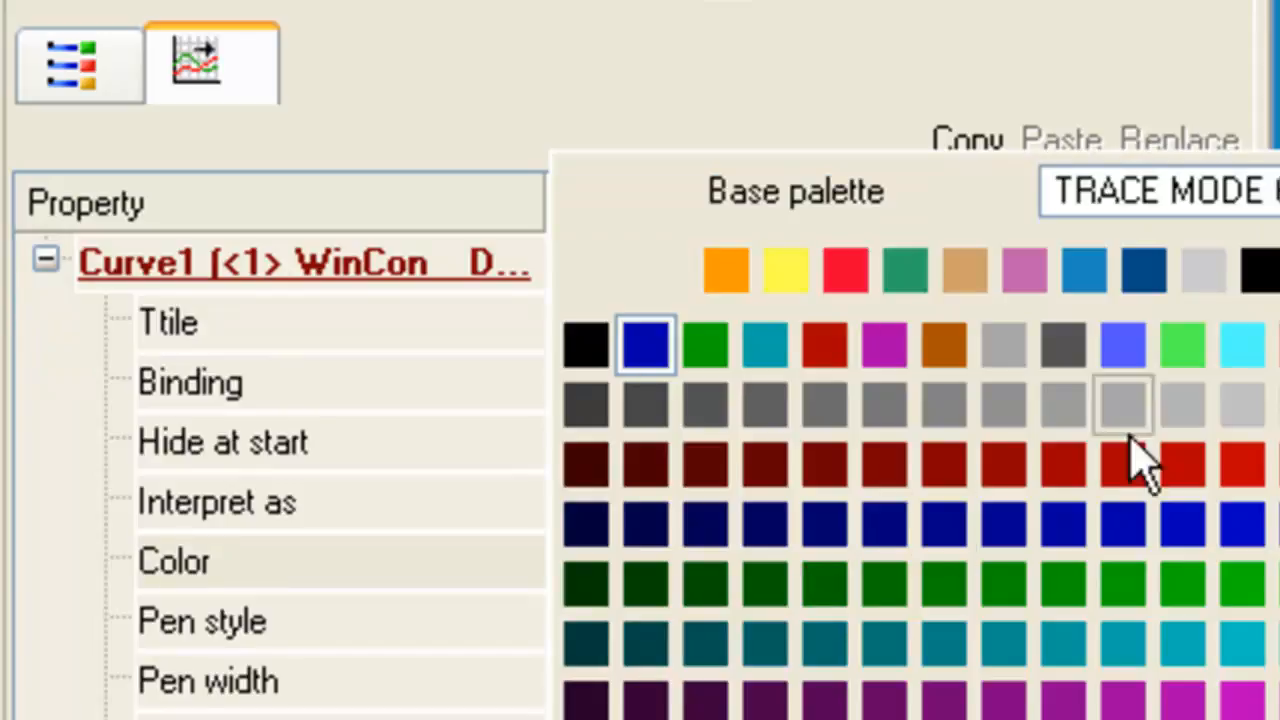
{"action": "left_click", "coordinate": [847, 277]}
{"action": "left_click", "coordinate": [608, 684]}
{"action": "left_click", "coordinate": [1167, 672]}
{"action": "left_click", "coordinate": [1167, 672]}
{"action": "left_click", "coordinate": [1167, 672]}
{"action": "scroll", "coordinate": [1229, 490], "scroll_direction": "down", "scroll_amount": 2}
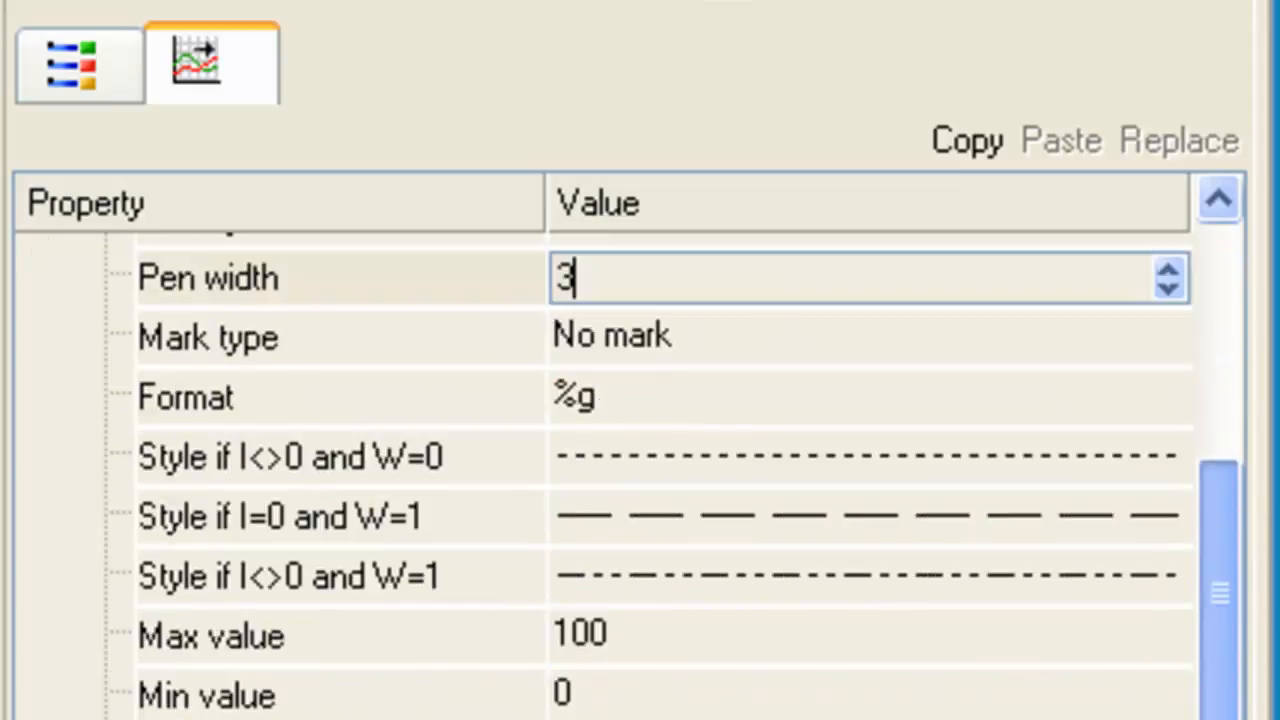
- Set the curve's maximum value to 255 and its interpolation to None
{"action": "left_click", "coordinate": [673, 637]}
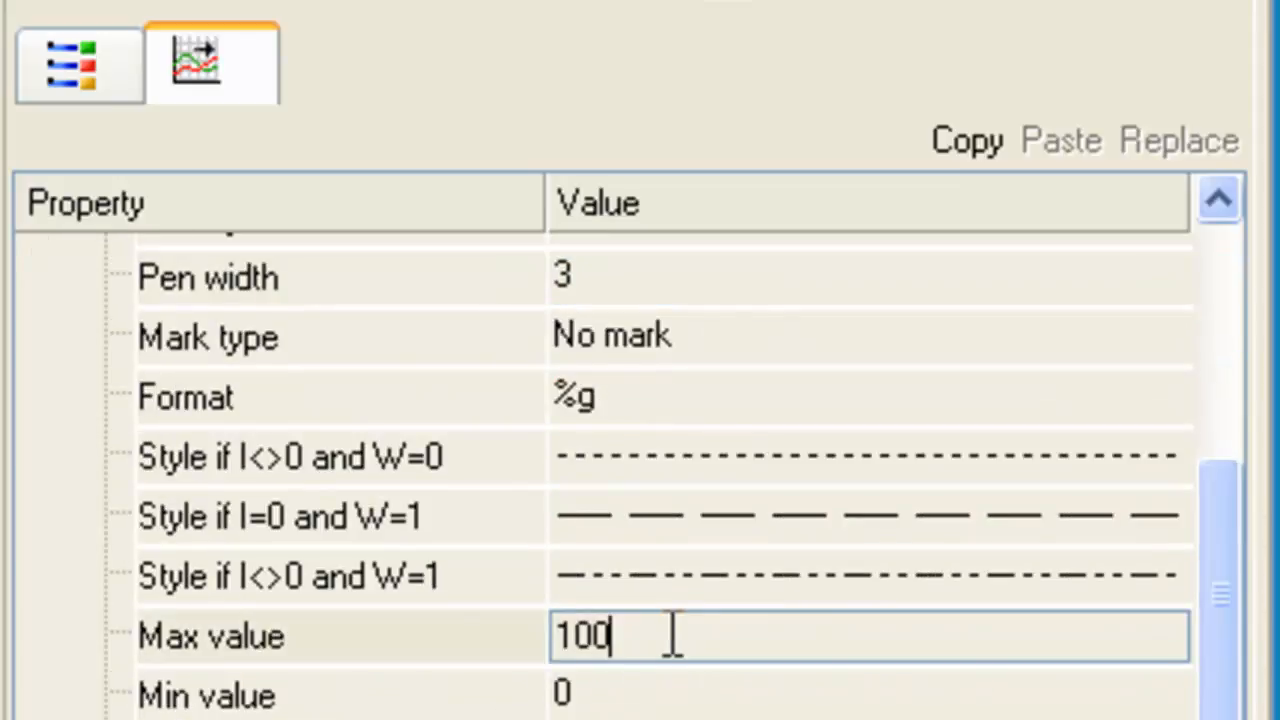
{"action": "type", "text": "255"}
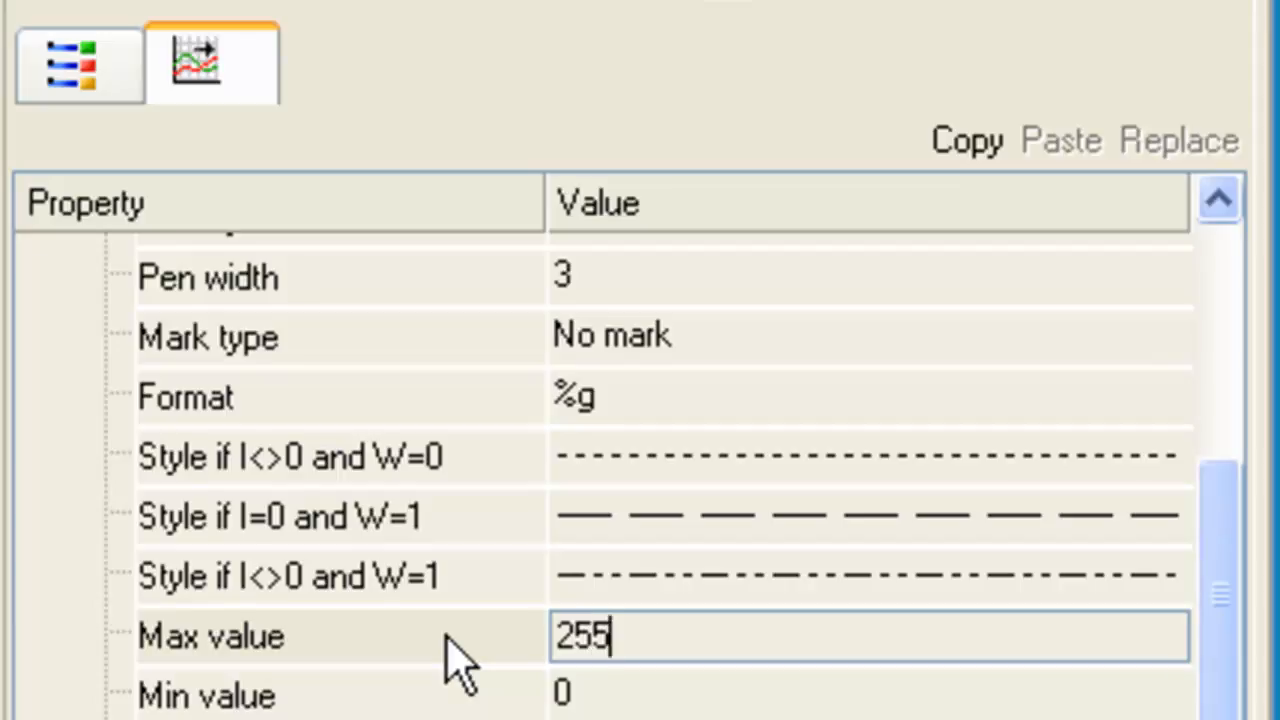
{"action": "key", "text": "Return"}
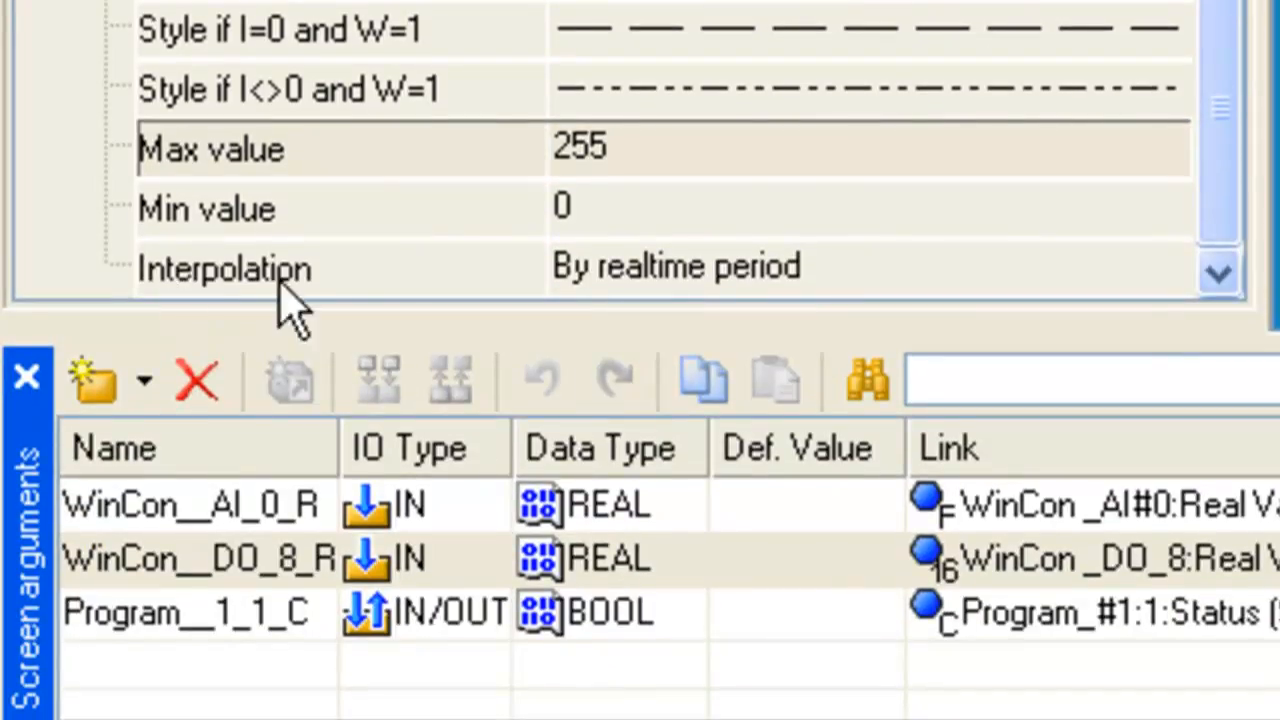
{"action": "left_click", "coordinate": [600, 280]}
{"action": "left_click", "coordinate": [620, 276]}
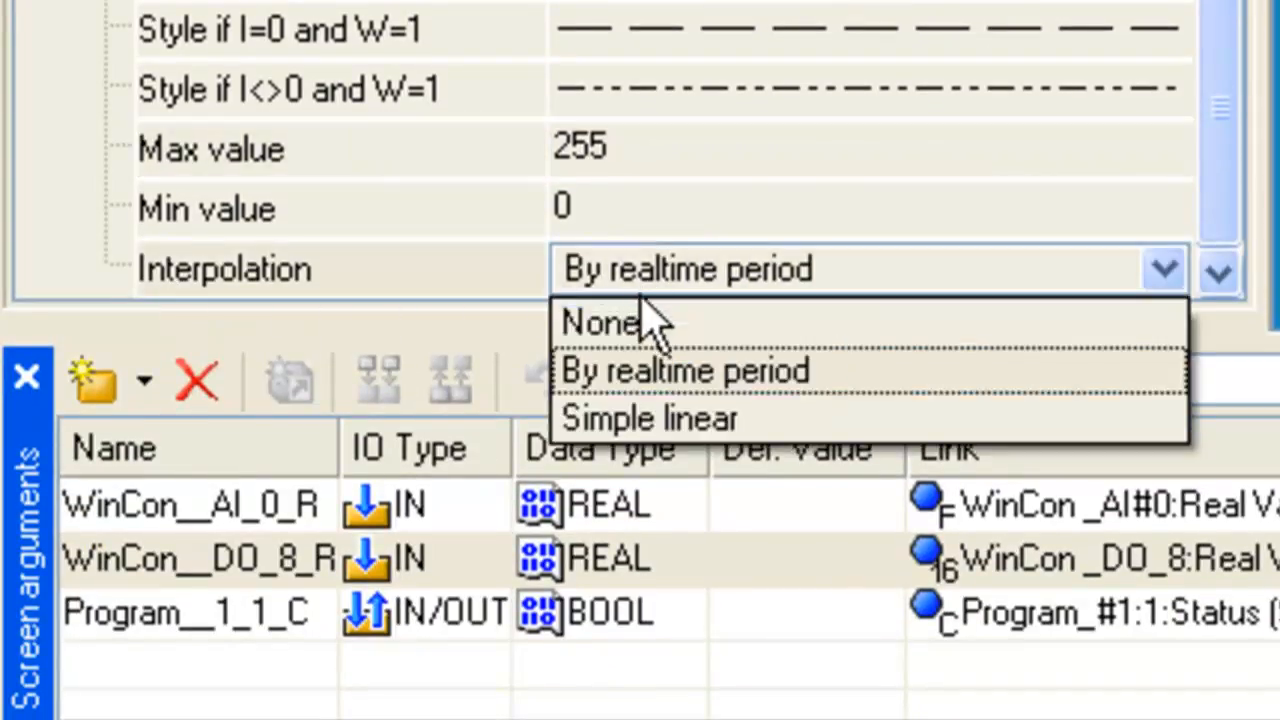
{"action": "left_click", "coordinate": [663, 324]}
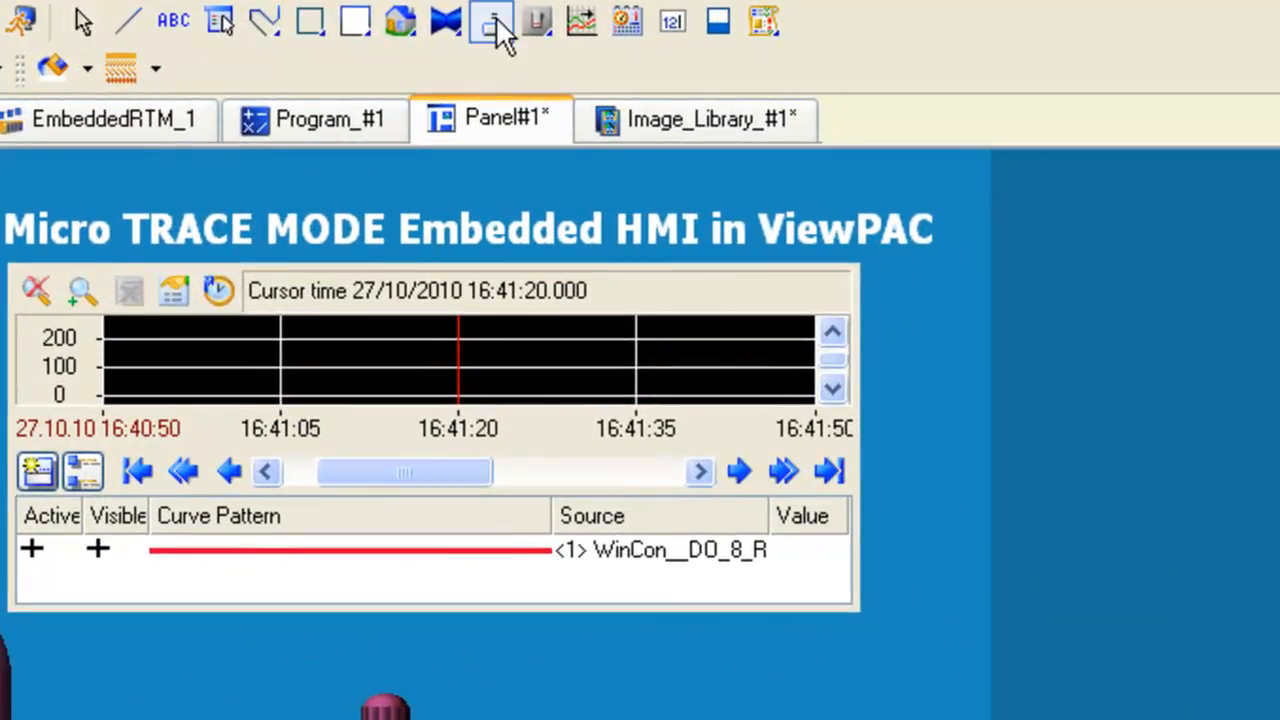
- Place an XOR button below the trend, above the pipe section beyond the valve
{"action": "left_click", "coordinate": [704, 48]}
{"action": "left_click", "coordinate": [552, 63]}
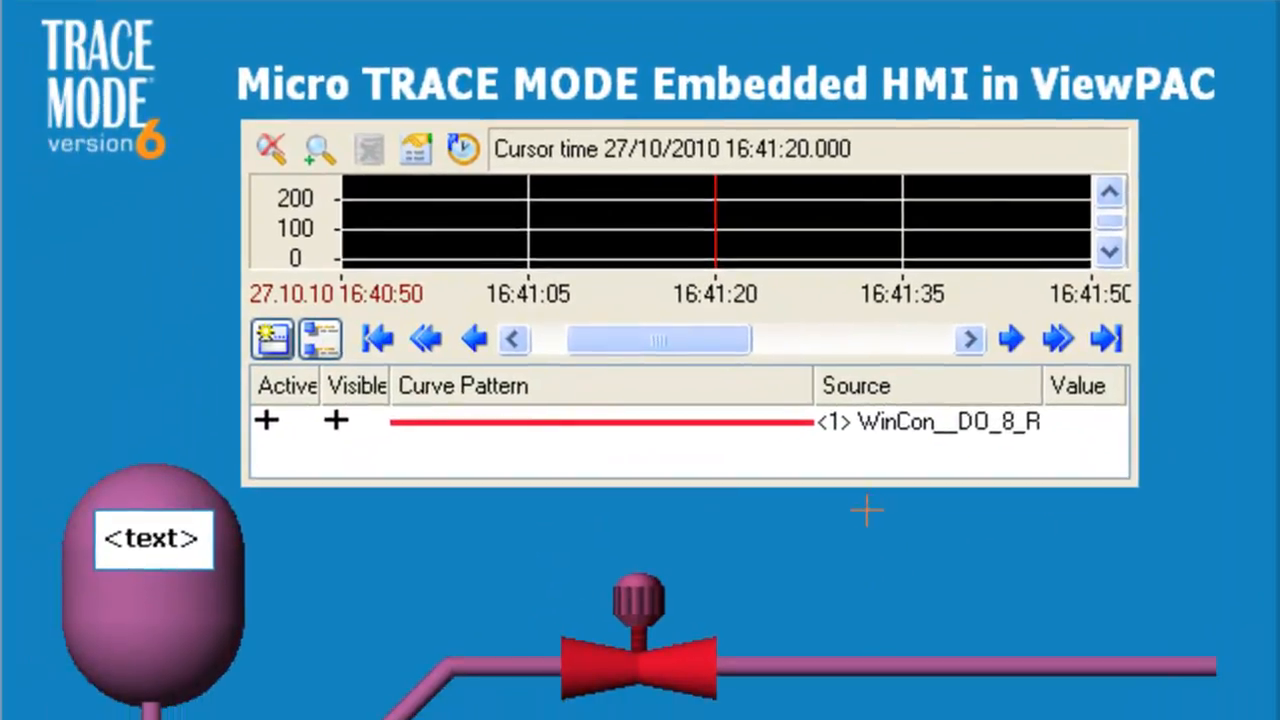
{"action": "mouse_move", "coordinate": [659, 620]}
{"action": "left_mouse_down"}
{"action": "mouse_move", "coordinate": [761, 616]}
{"action": "mouse_move", "coordinate": [922, 711]}
{"action": "left_mouse_up"}
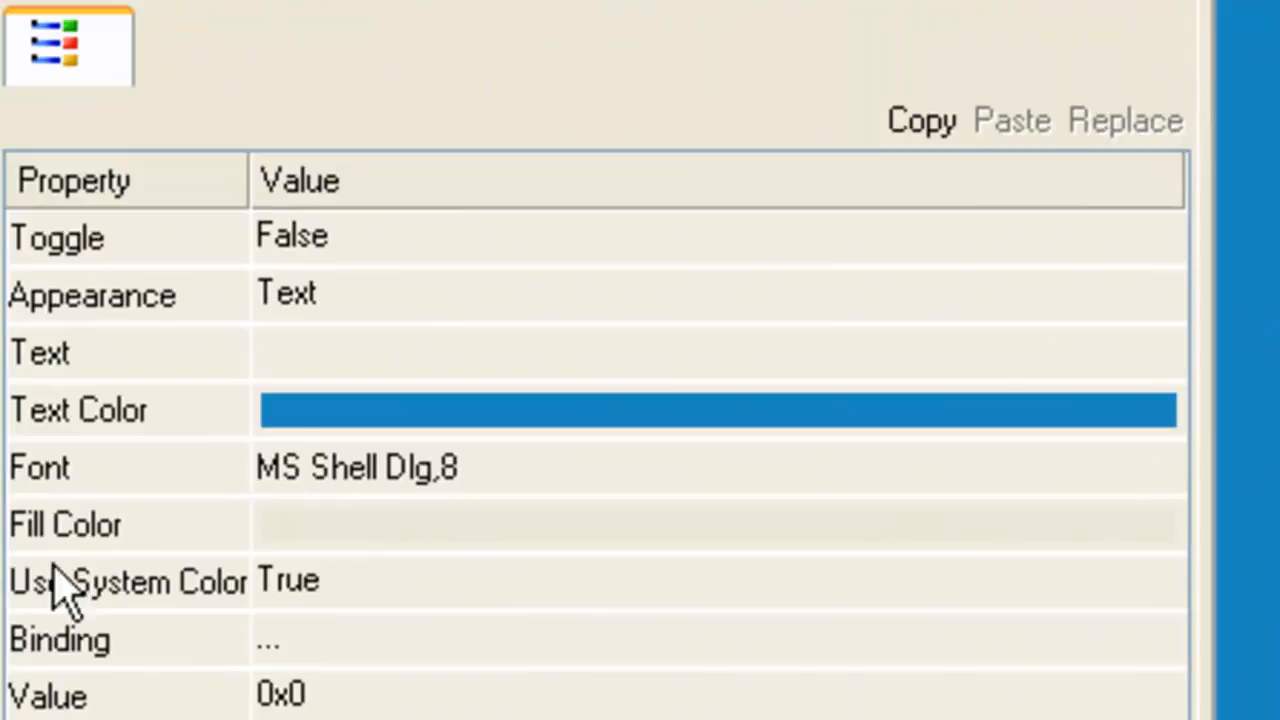
- Set the button's value to 1 and bind it to the Program__1_1_C argument
{"action": "left_click", "coordinate": [355, 700]}
{"action": "key", "text": "BackSpace"}
{"action": "key", "text": "BackSpace"}
{"action": "key", "text": "BackSpace"}
{"action": "type", "text": "1"}
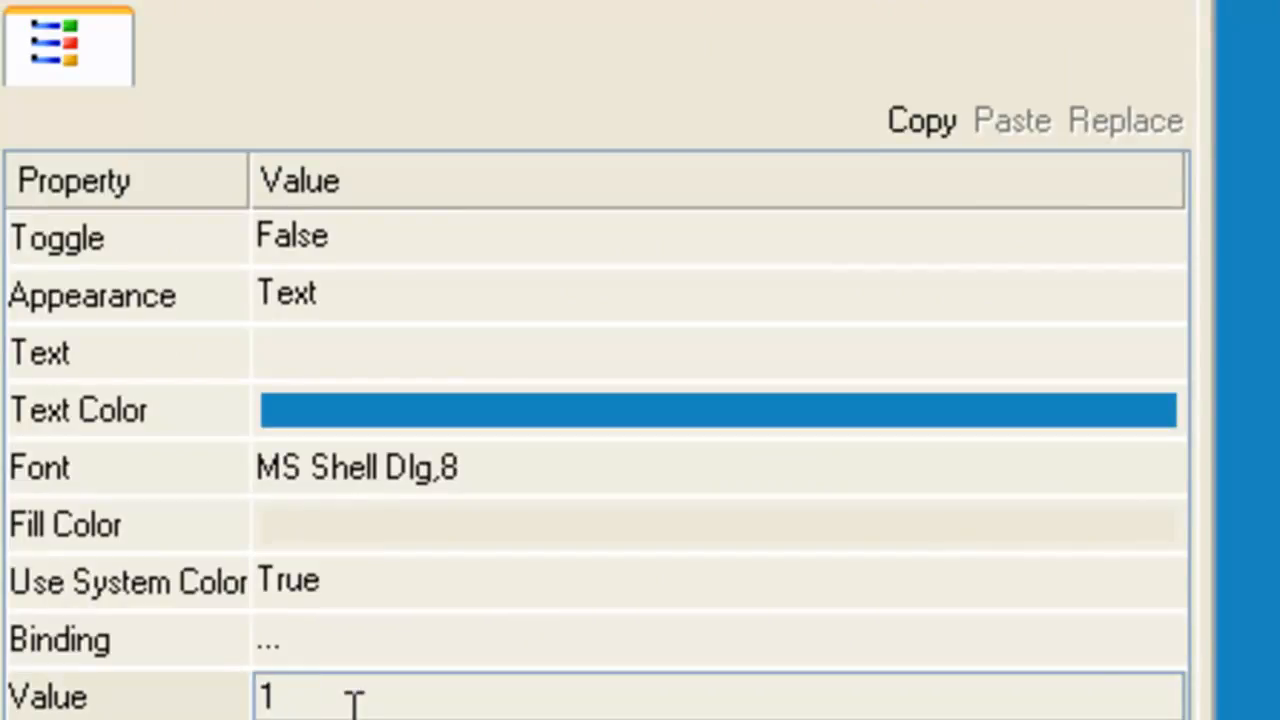
{"action": "key", "text": "Return"}
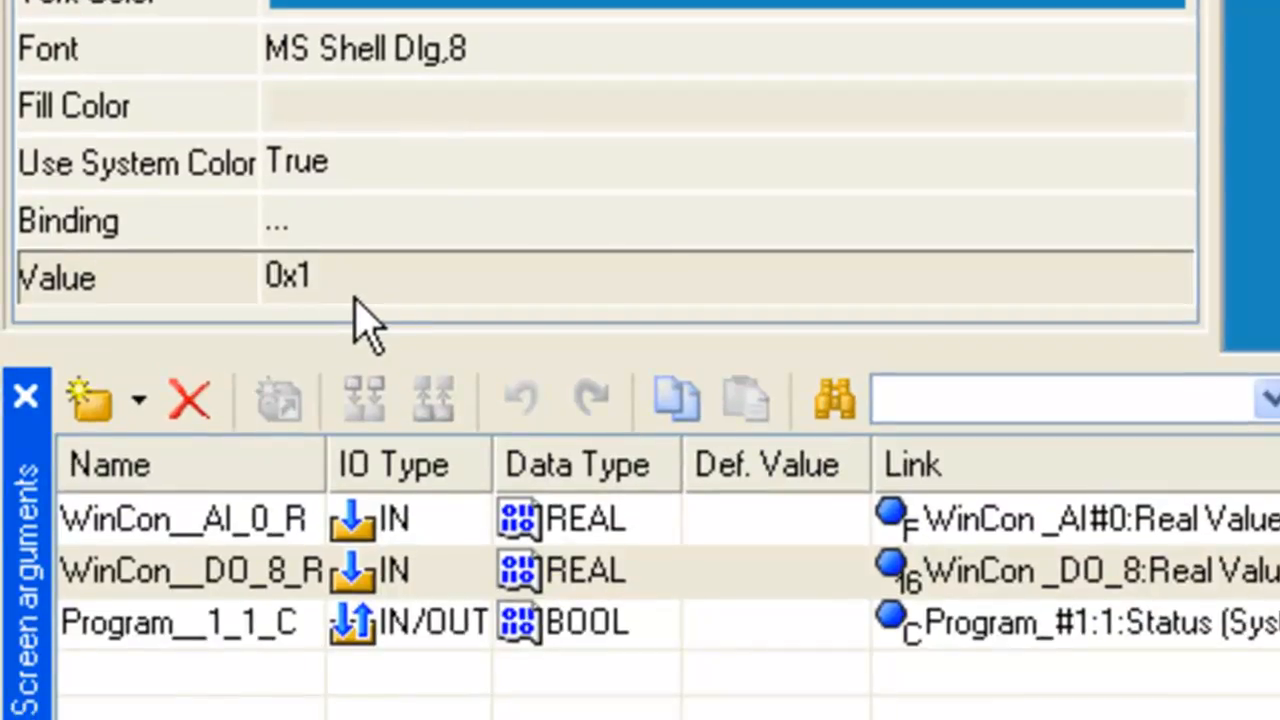
{"action": "left_click_drag", "start_coordinate": [160, 622], "coordinate": [334, 236]}
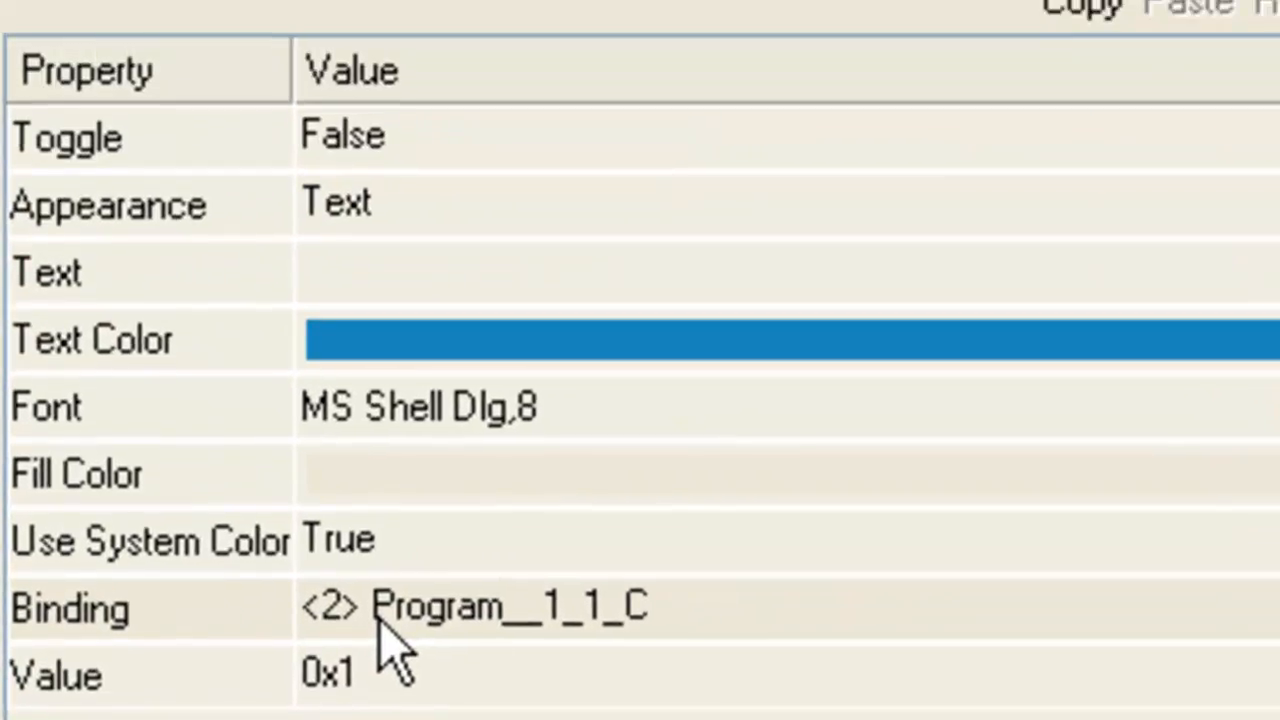
- Label the button with the text ON/OFF
{"action": "left_click", "coordinate": [420, 272]}
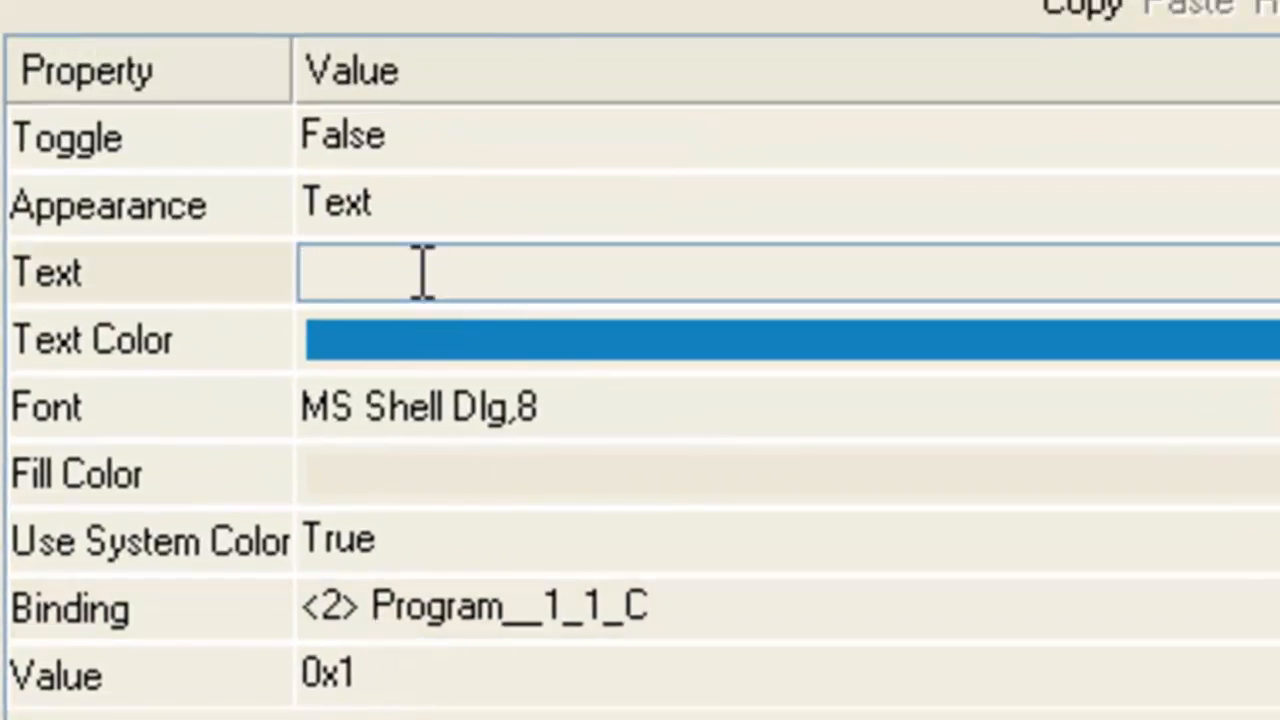
{"action": "type", "text": "ON/"}
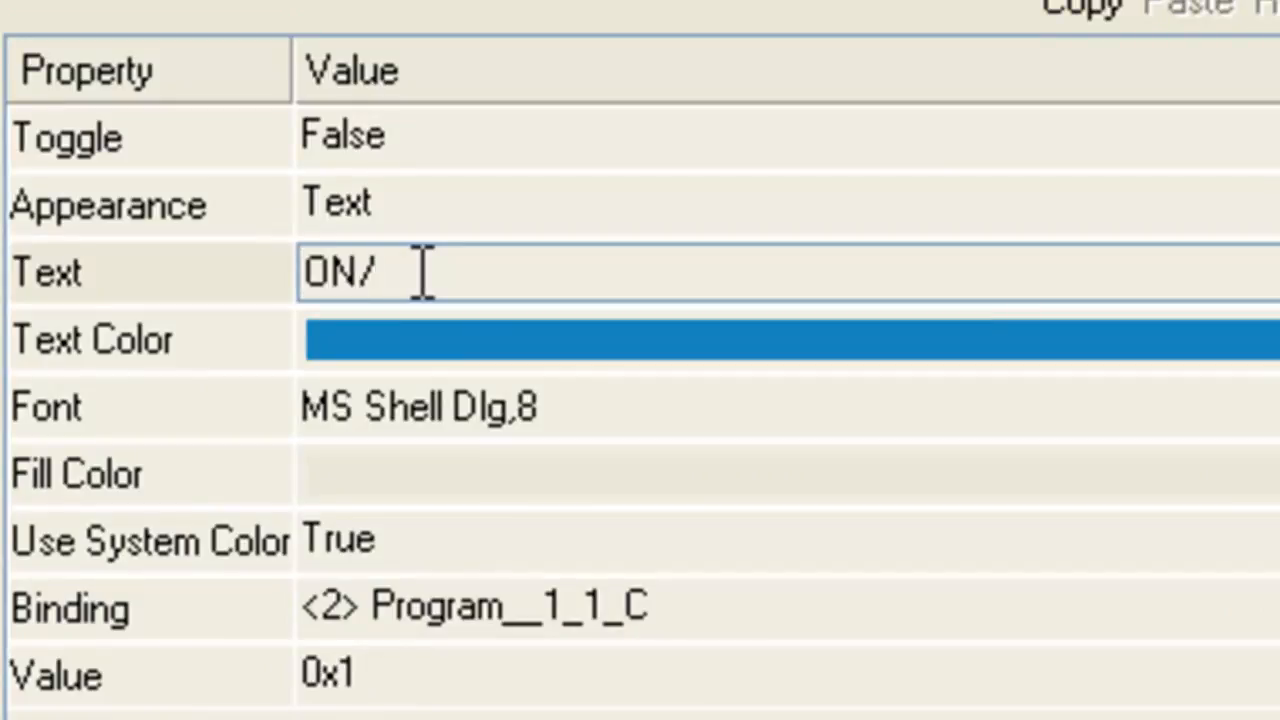
{"action": "type", "text": "OFF"}
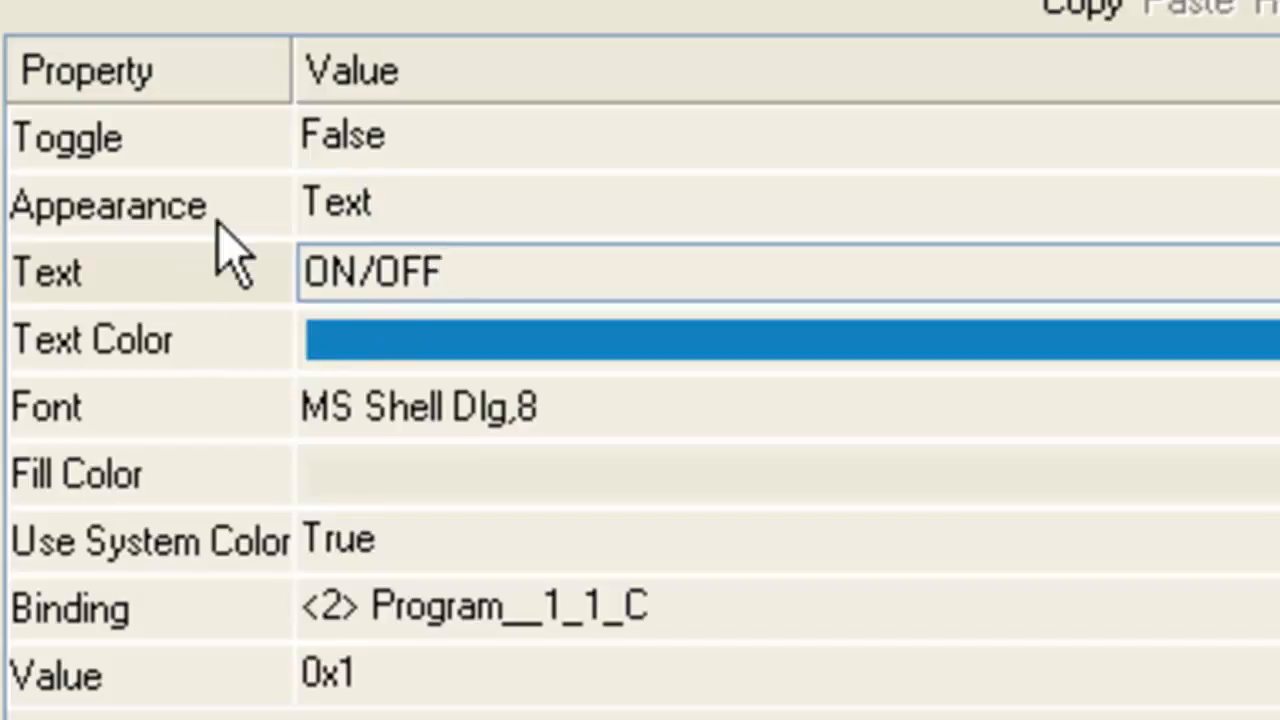
{"action": "key", "text": "Return"}
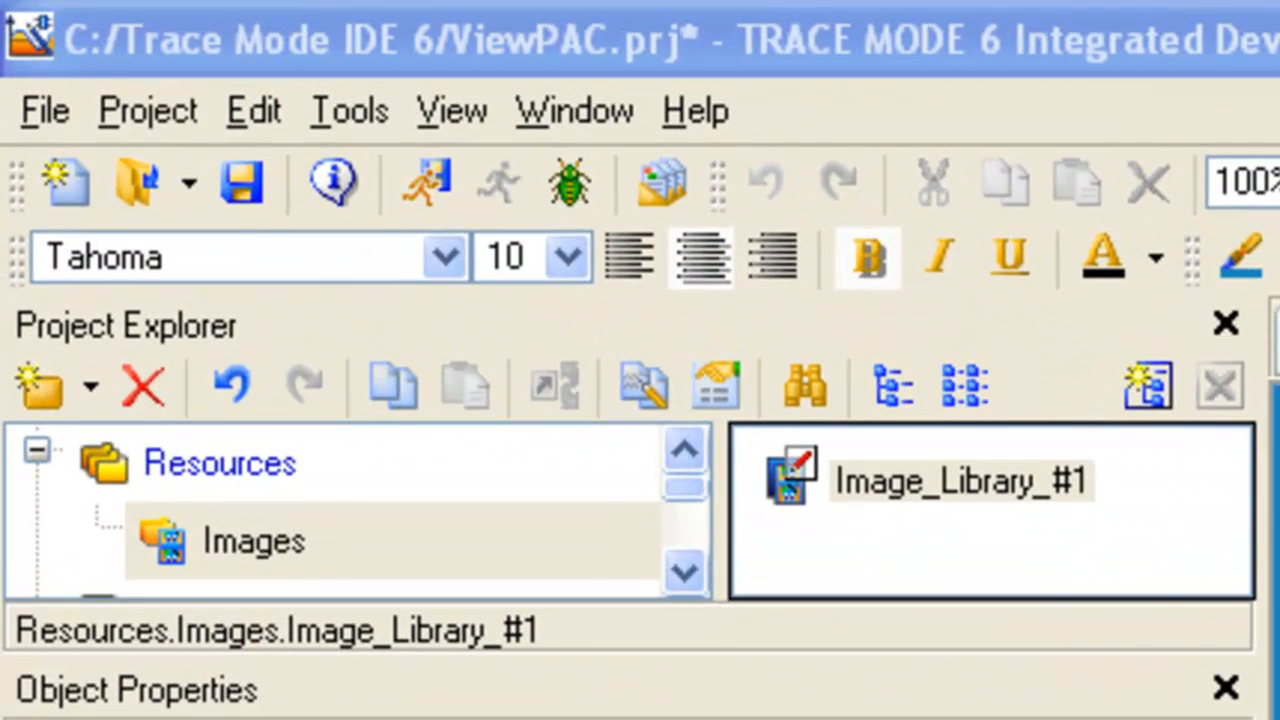
- Save the ViewPAC project and save its nodes for the real-time monitor
{"action": "left_click", "coordinate": [240, 186]}
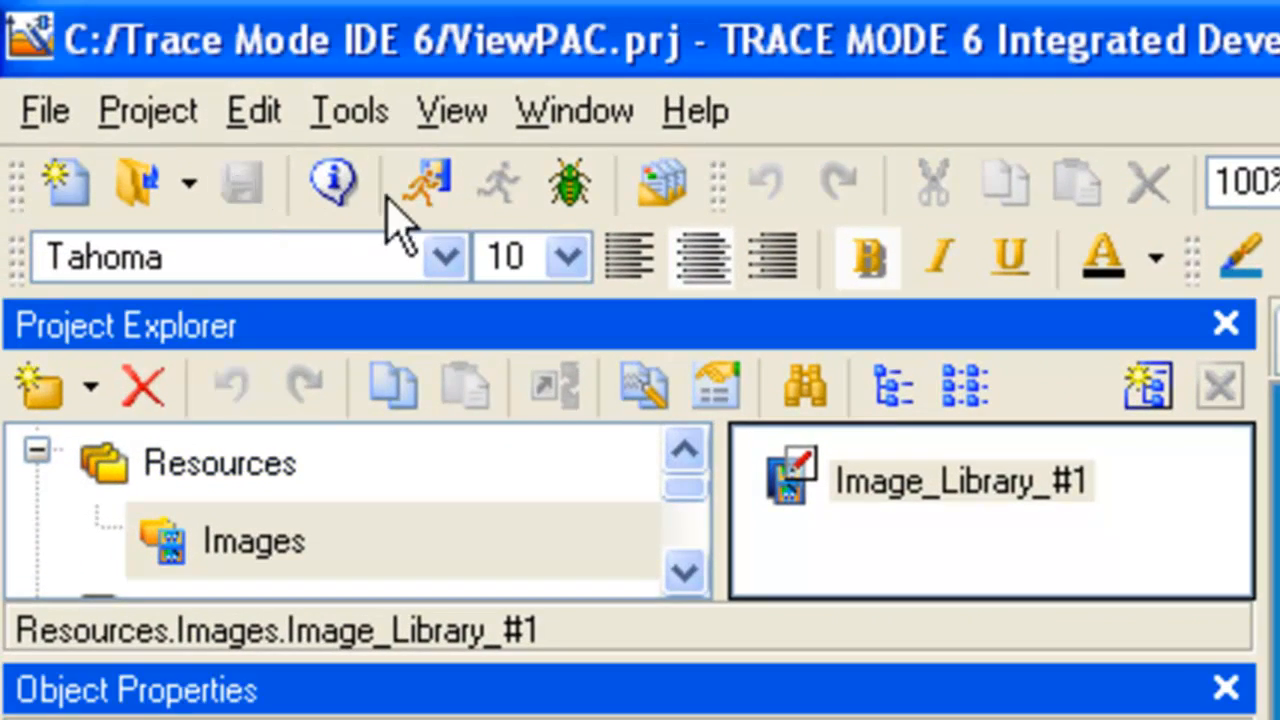
{"action": "left_click", "coordinate": [427, 180]}
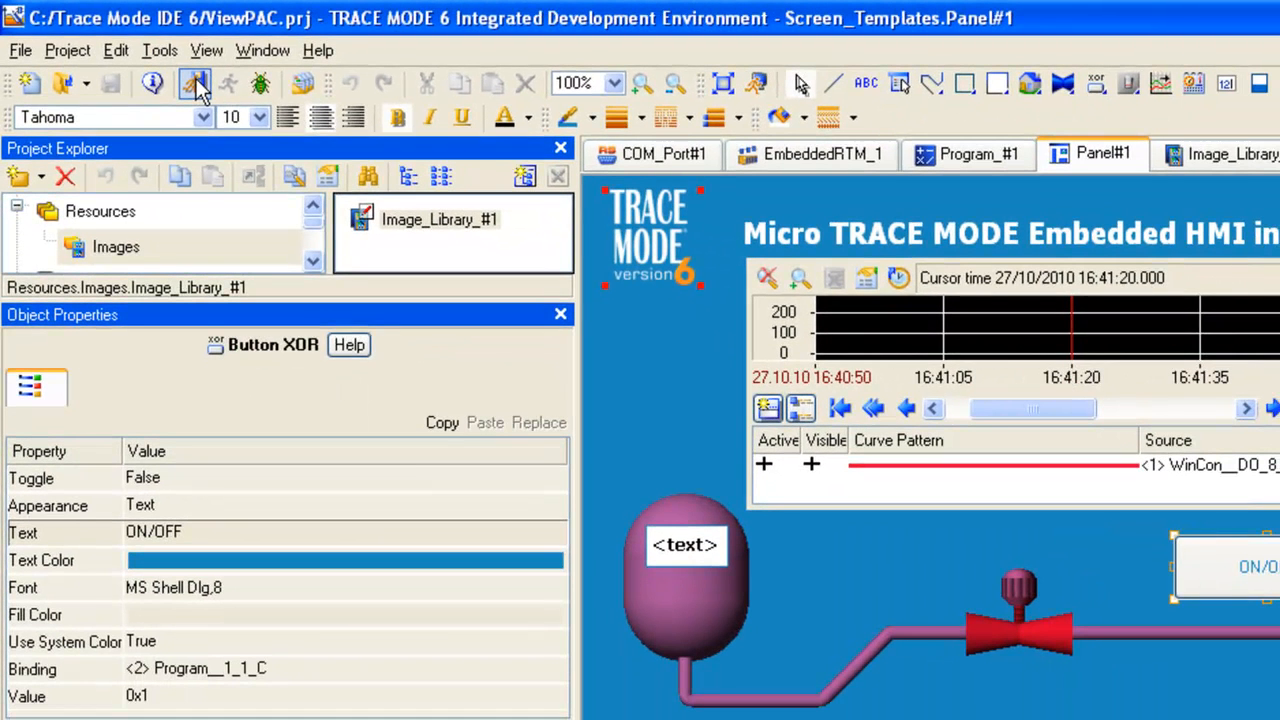
- Download the EmbeddedRTM_1 node to the controller at 192.168.10.111 over the TM6 network
{"action": "left_click", "coordinate": [560, 315]}
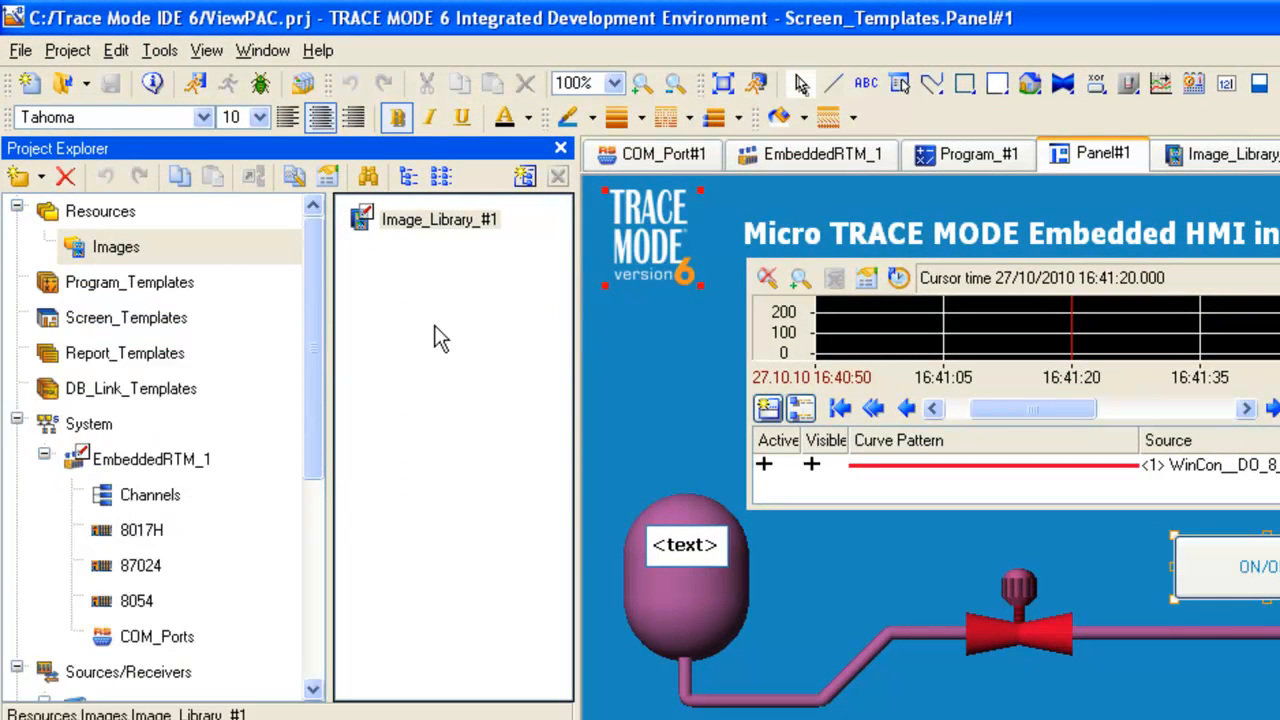
{"action": "left_click", "coordinate": [157, 462]}
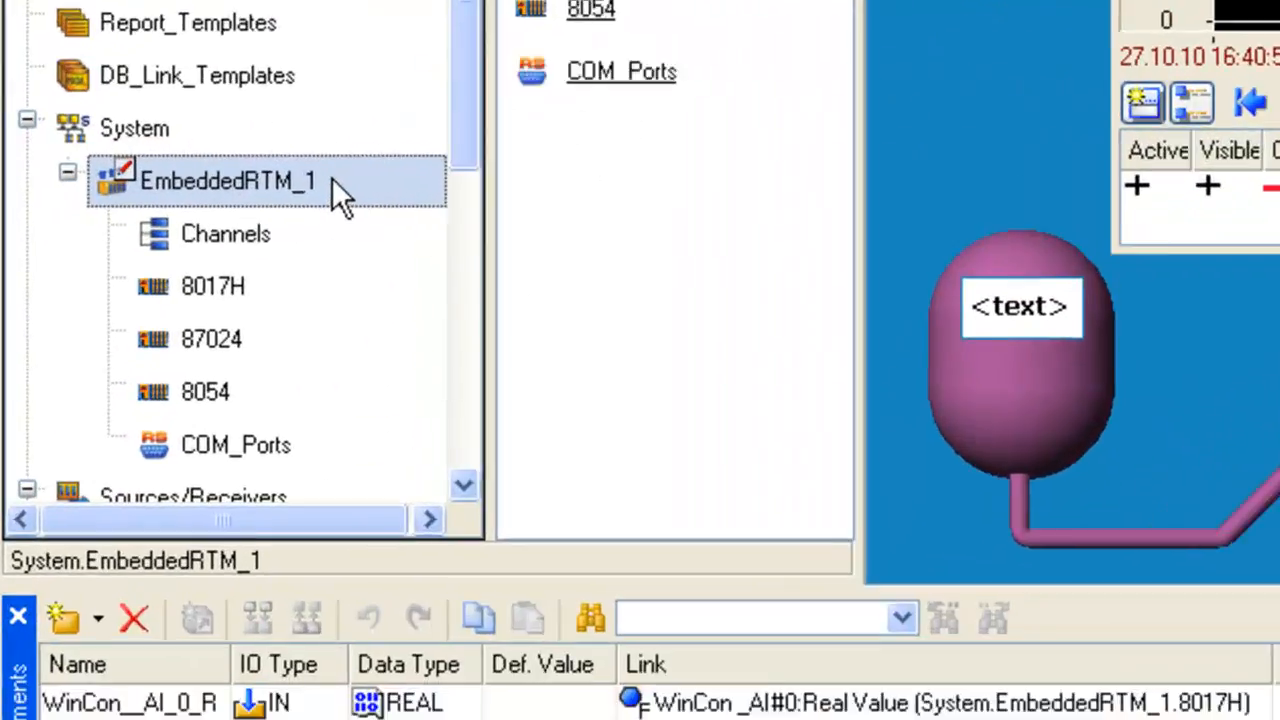
{"action": "right_click", "coordinate": [222, 460]}
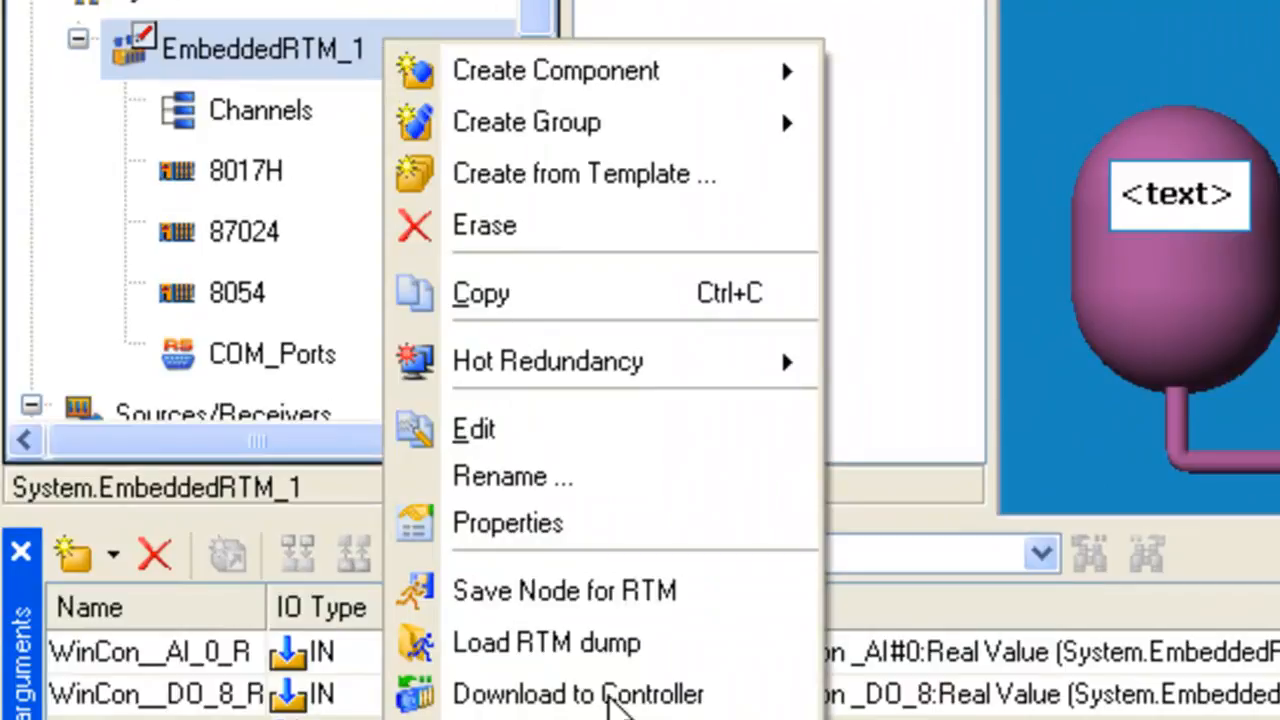
{"action": "left_click", "coordinate": [617, 703]}
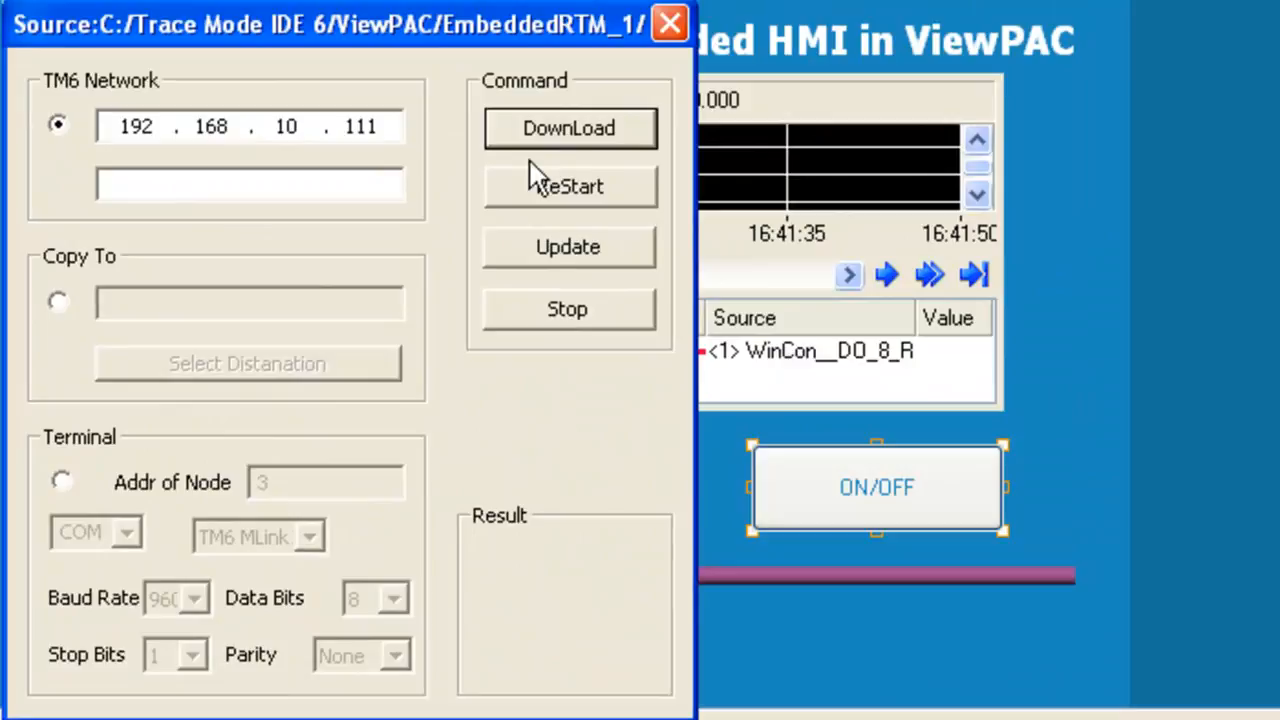
{"action": "left_click", "coordinate": [583, 140]}
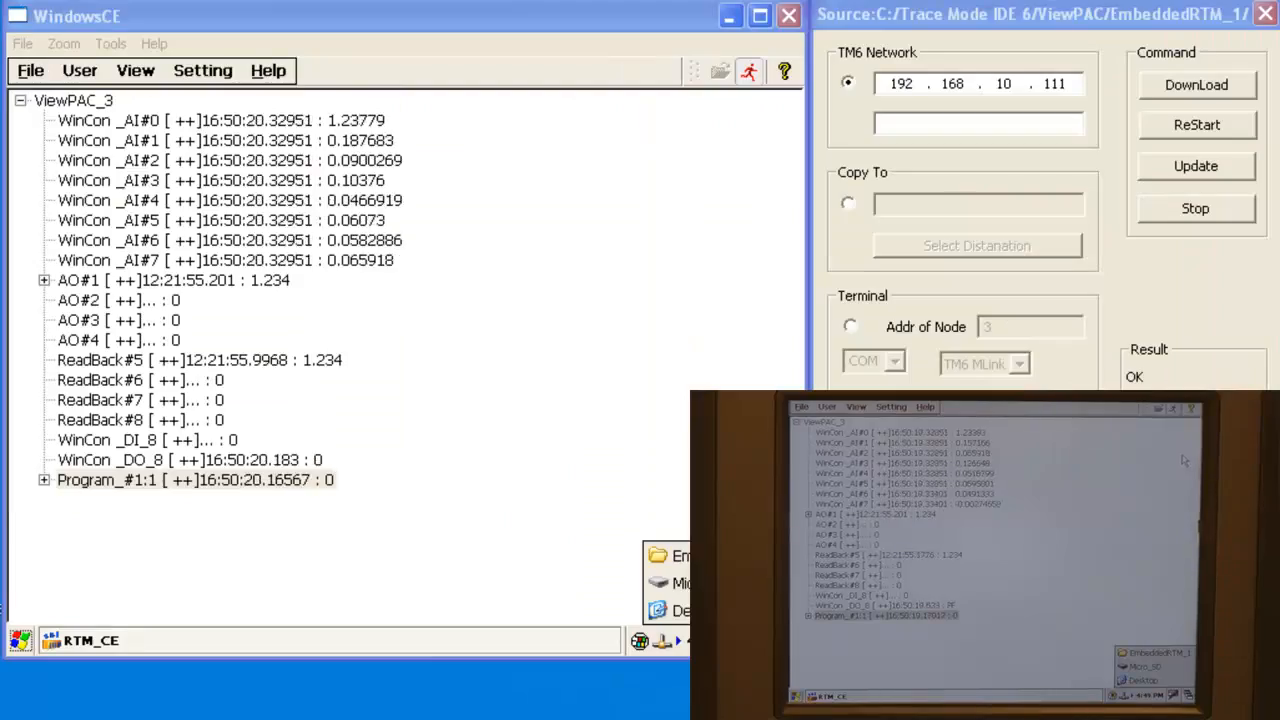
- Restart the runtime on the controller and operate the ON/OFF button on the running panel
{"action": "left_click", "coordinate": [1220, 128]}
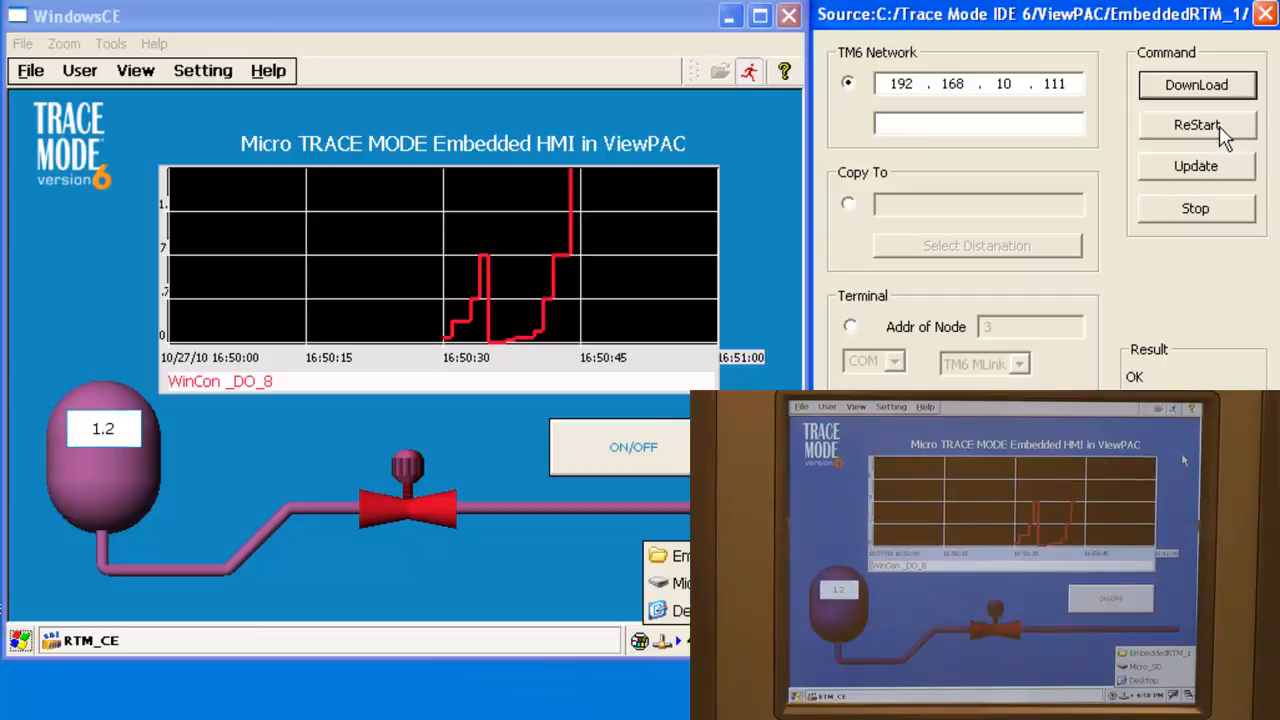
{"action": "left_click", "coordinate": [630, 472]}
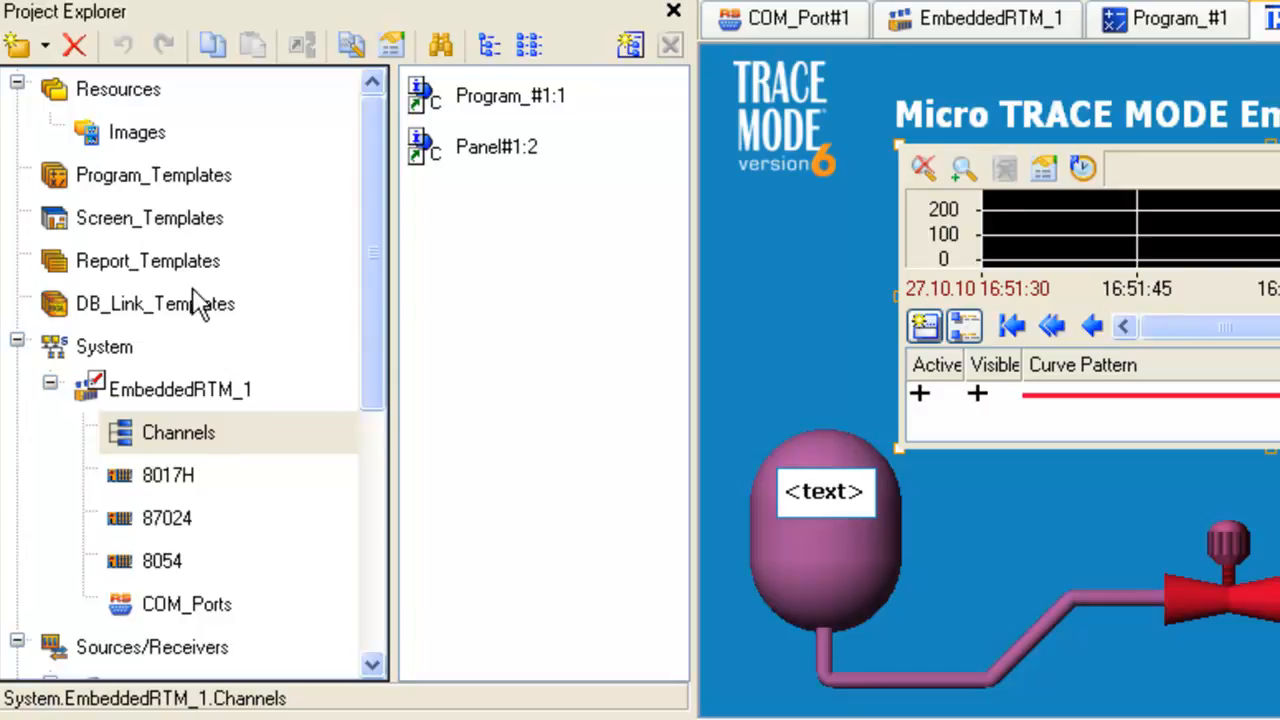
- Create a new RTM node in the project's System layer
{"action": "left_click", "coordinate": [146, 347]}
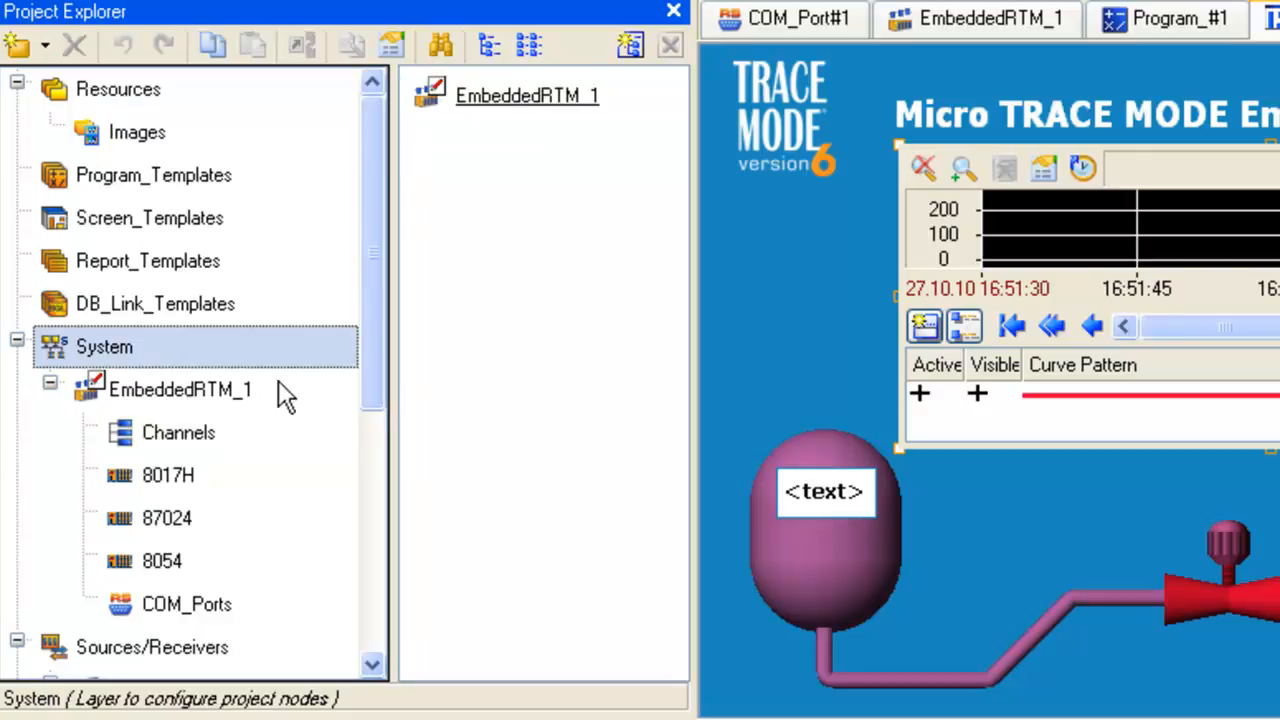
{"action": "right_click", "coordinate": [268, 352]}
{"action": "mouse_move", "coordinate": [297, 365]}
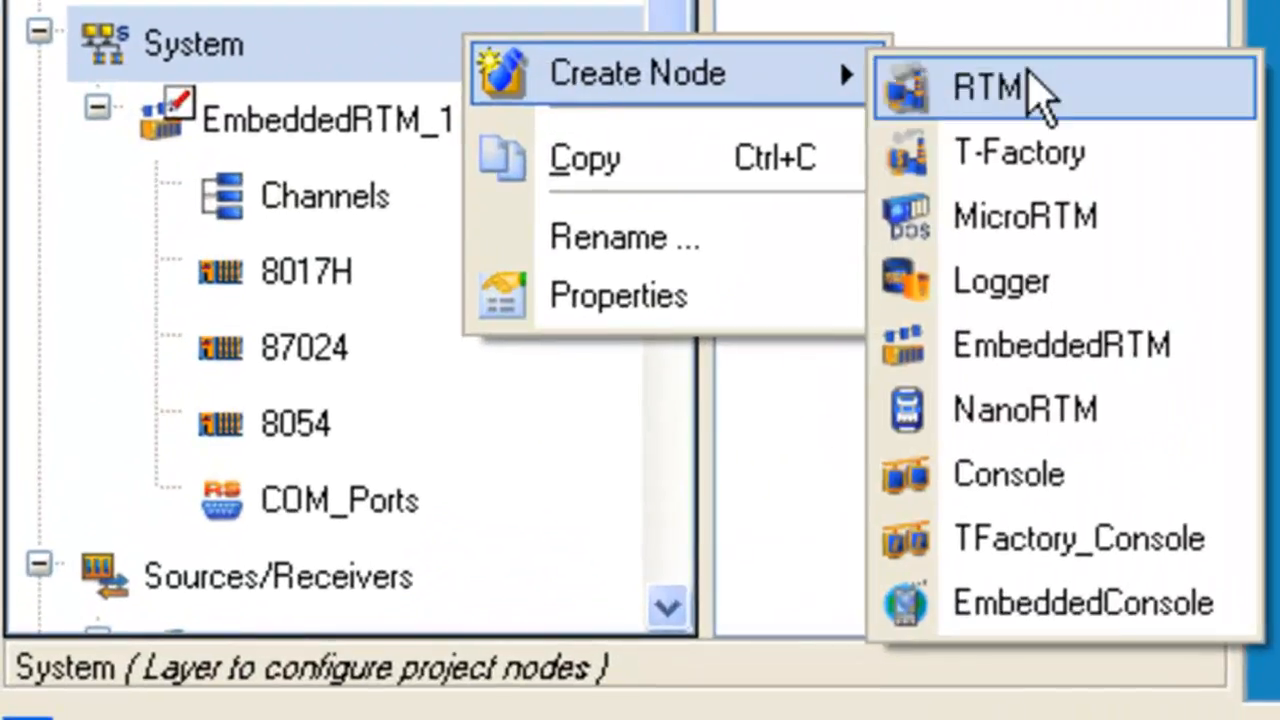
{"action": "left_click", "coordinate": [1040, 97]}
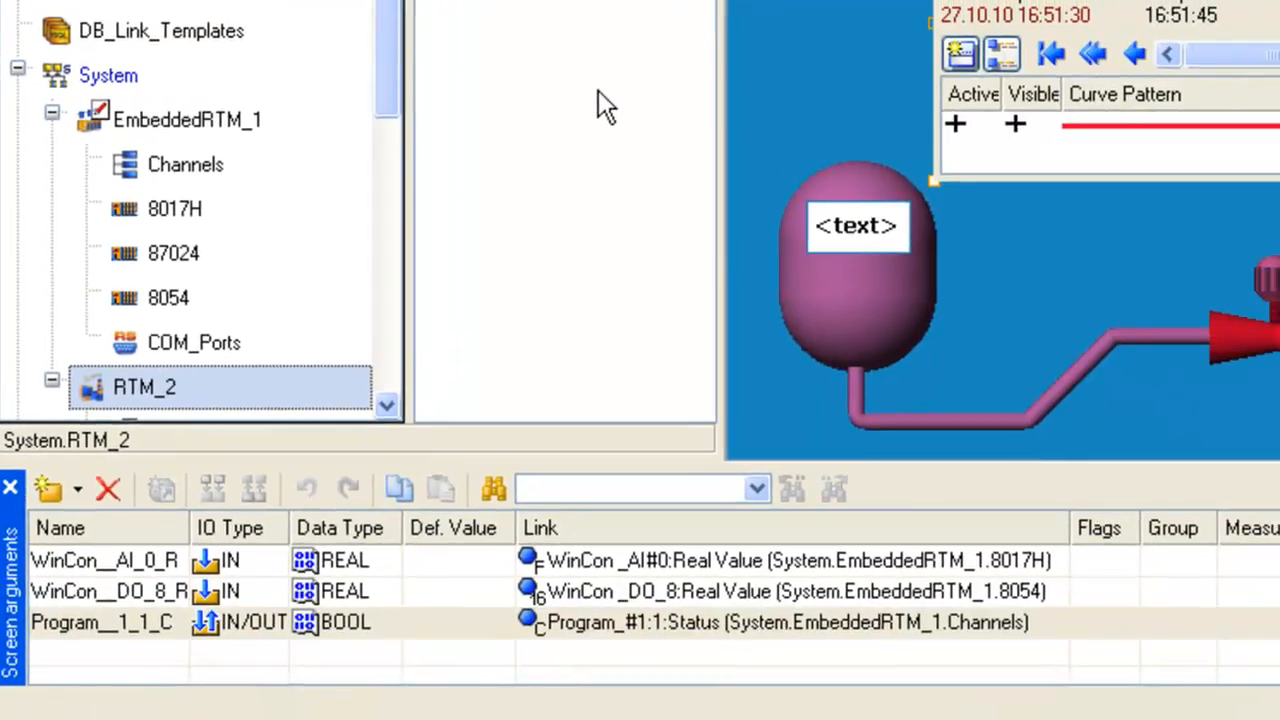
- Set the RTM_2 node's IP address to 192.168.10.100 and enable reception and sending on its System adapter
{"action": "right_click", "coordinate": [233, 379]}
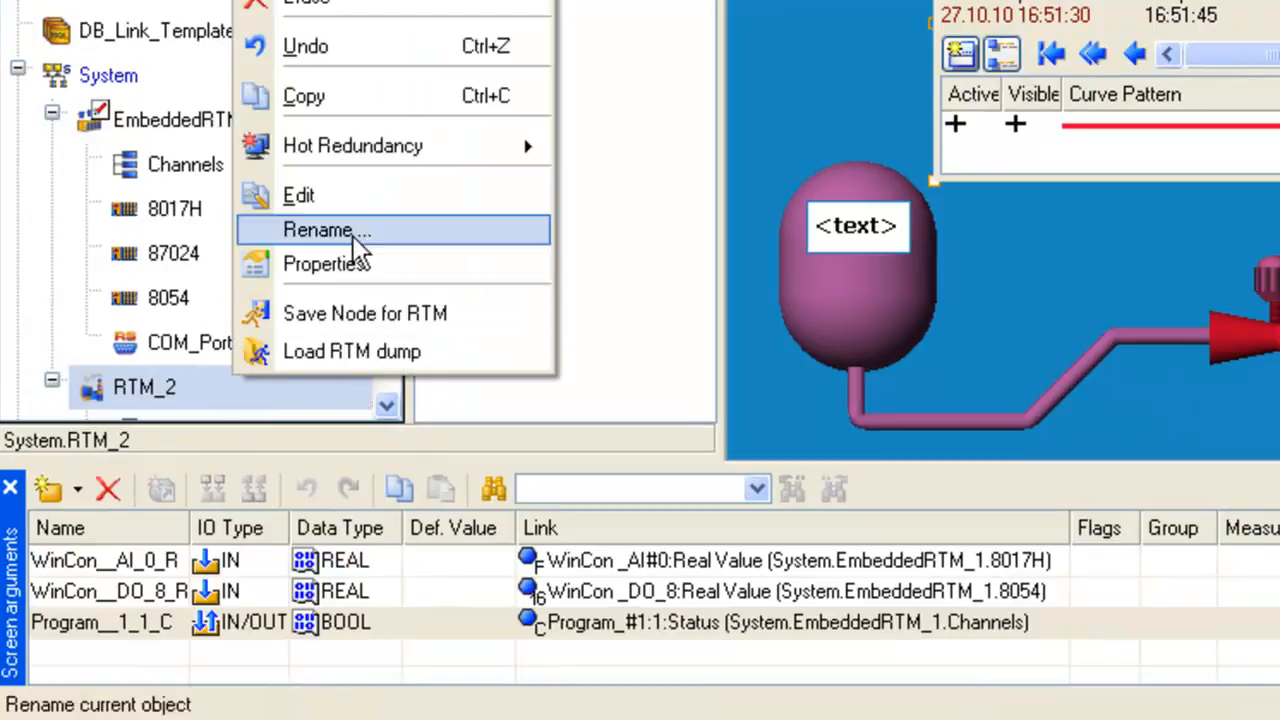
{"action": "left_click", "coordinate": [361, 191]}
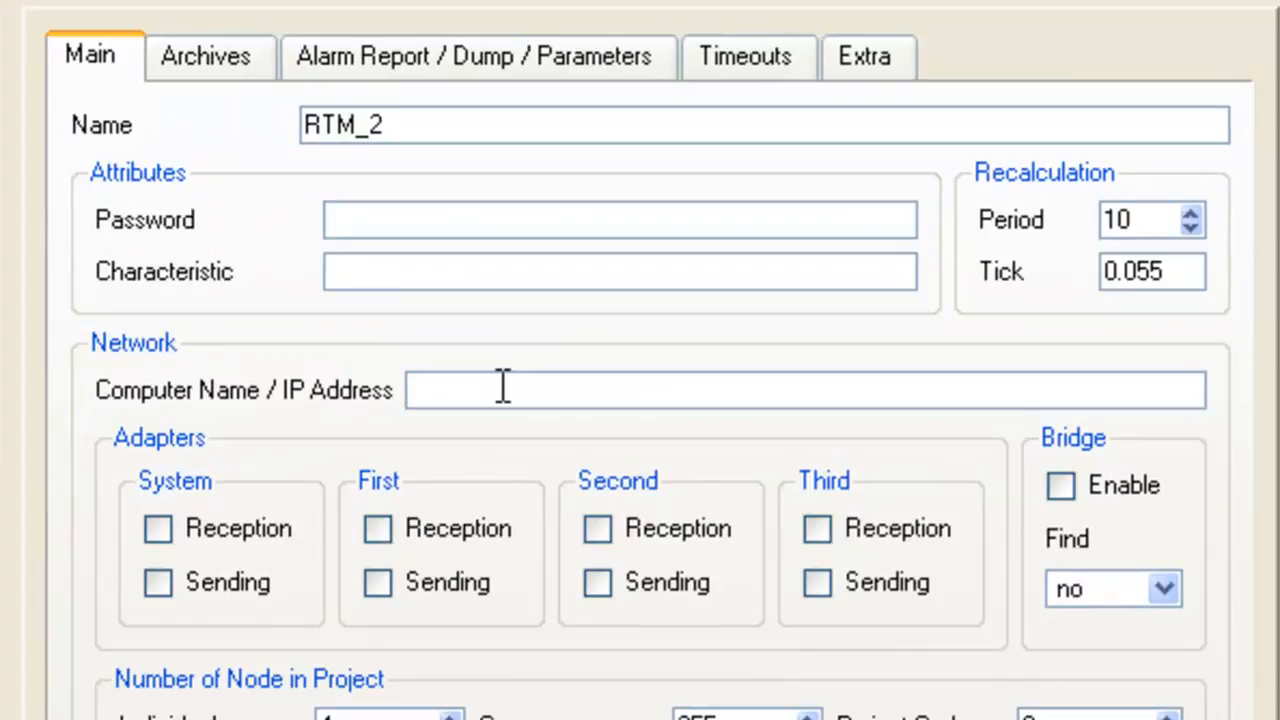
{"action": "left_click", "coordinate": [503, 388]}
{"action": "type", "text": "192.168.10.100"}
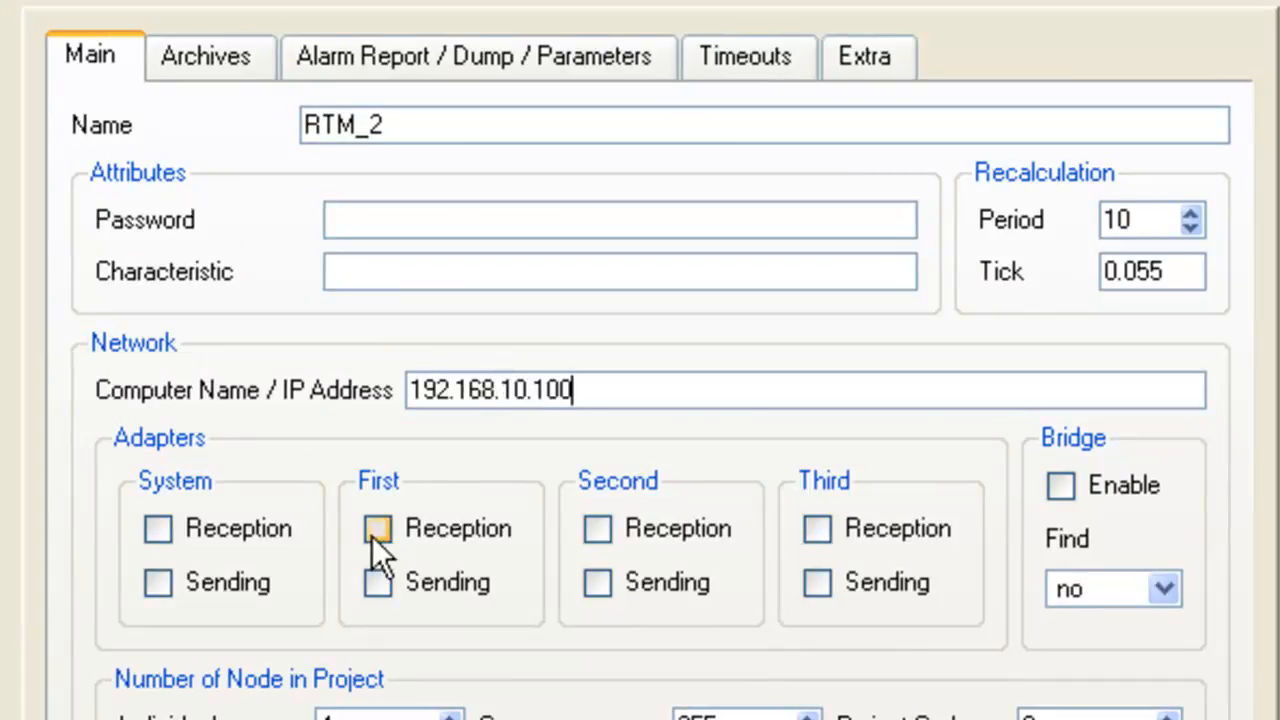
{"action": "left_click", "coordinate": [158, 528]}
{"action": "left_click", "coordinate": [158, 583]}
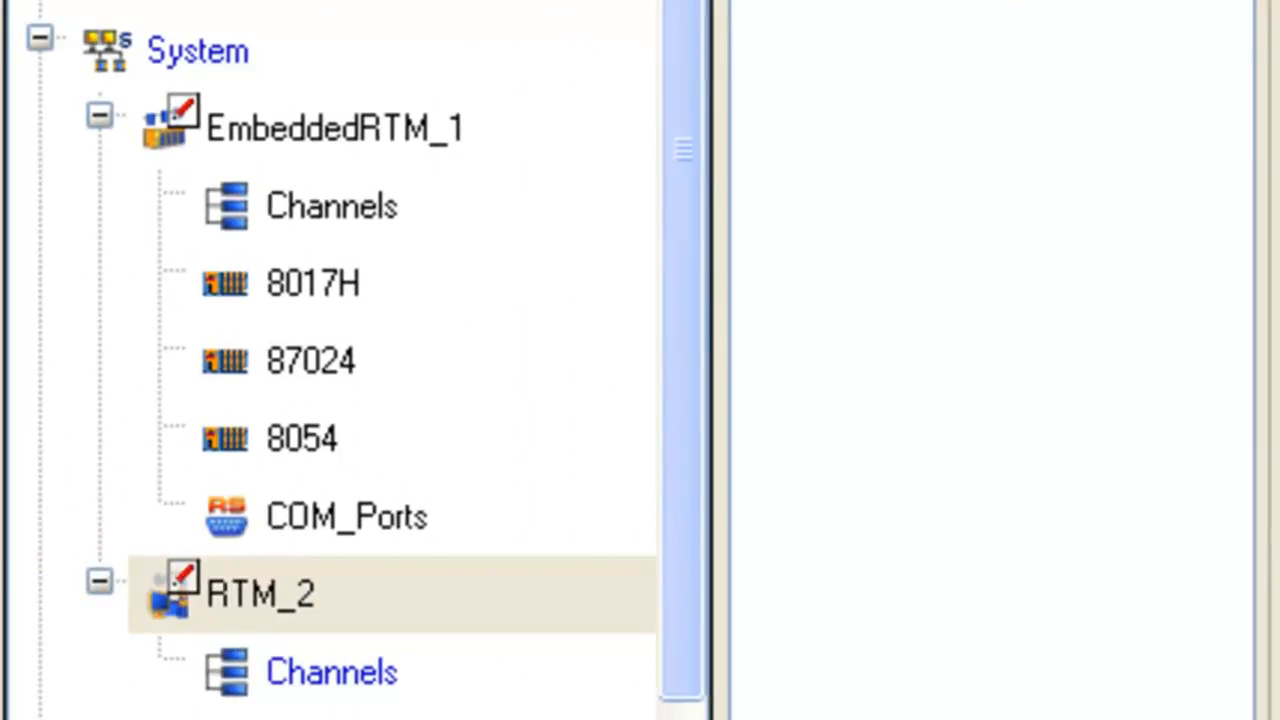
- Delete the default Channels group from RTM_2 and link EmbeddedRTM_1's 8017H and 8054 groups into that node
{"action": "left_click", "coordinate": [357, 668]}
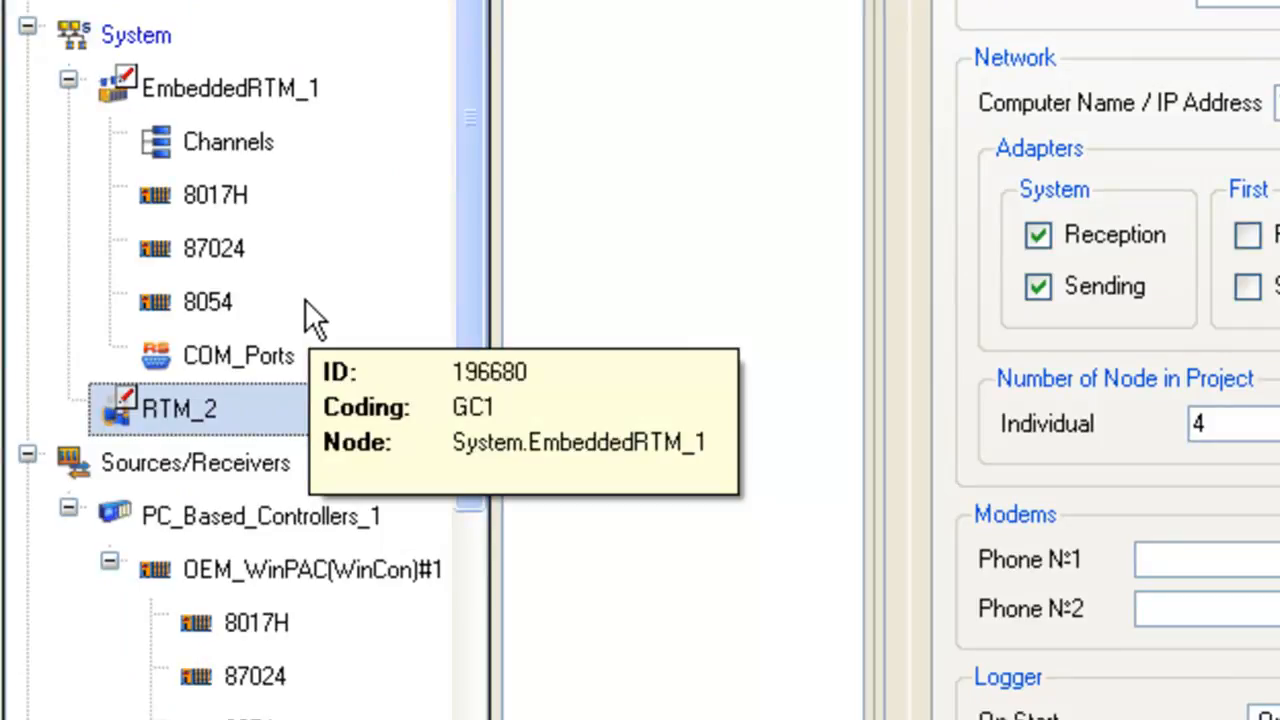
{"action": "left_click", "coordinate": [208, 194]}
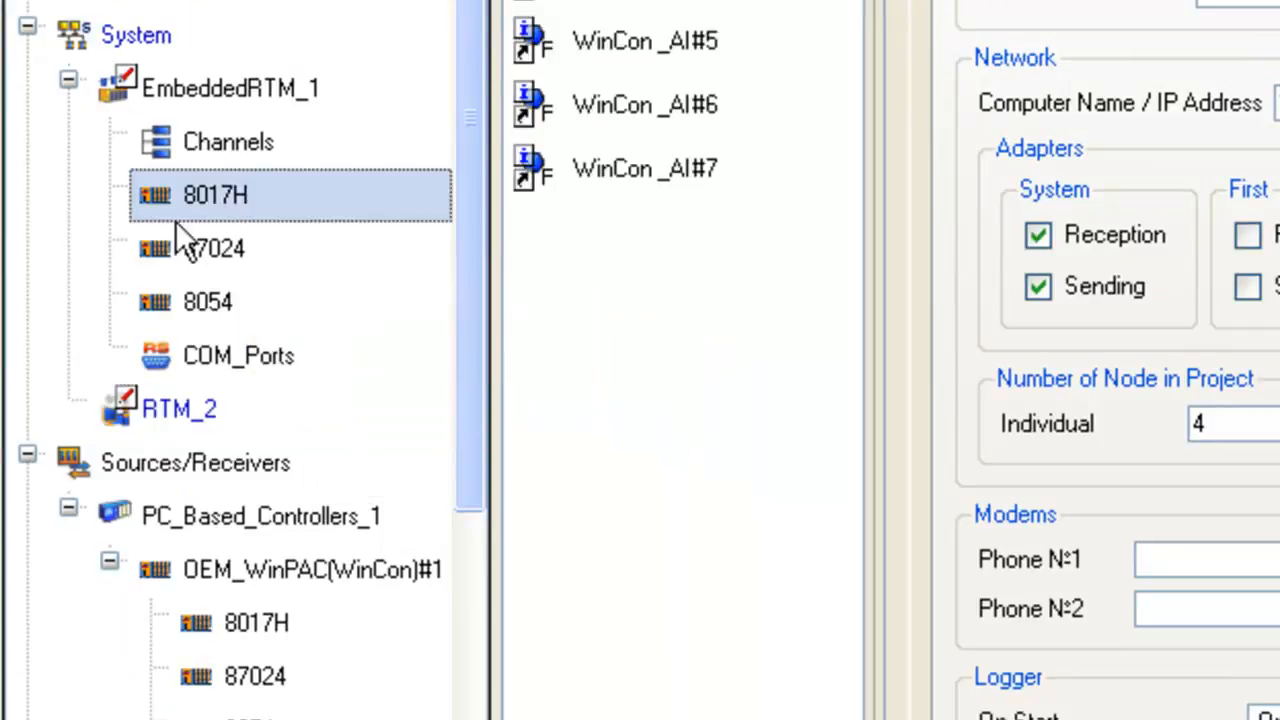
{"action": "left_click", "coordinate": [194, 406]}
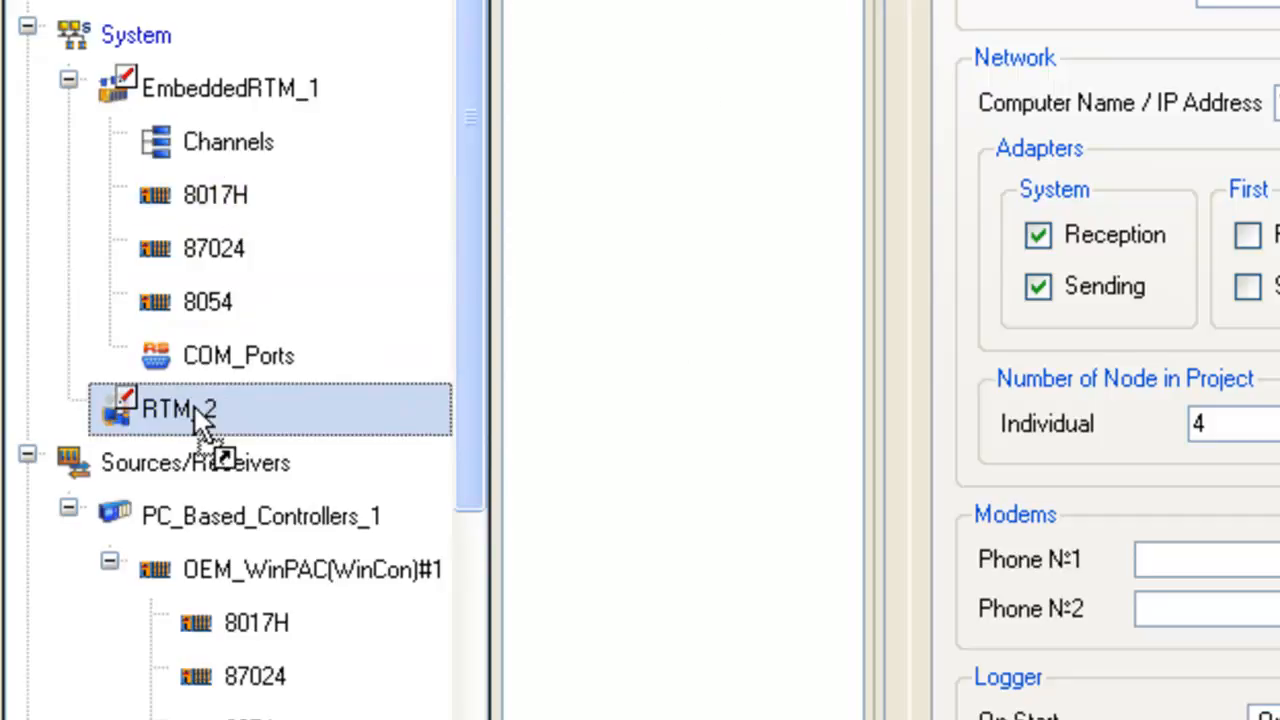
{"action": "left_click", "coordinate": [243, 304]}
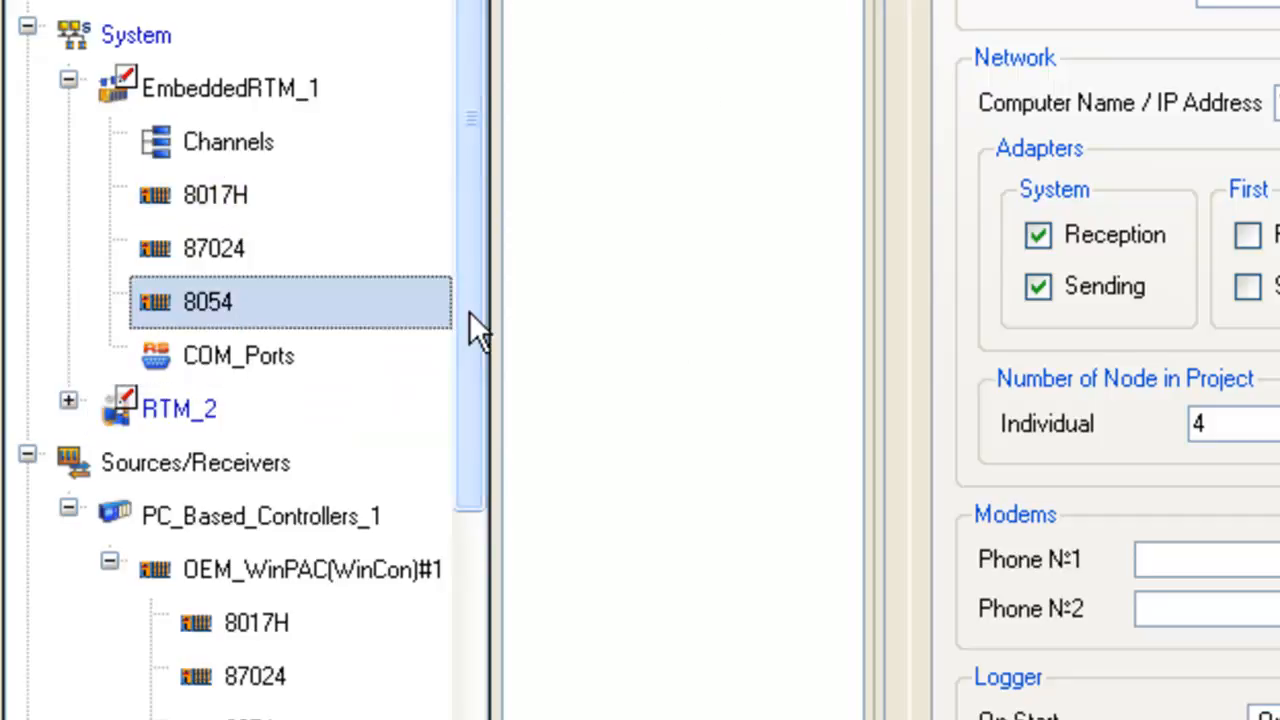
{"action": "left_click_drag", "start_coordinate": [266, 307], "coordinate": [155, 431]}
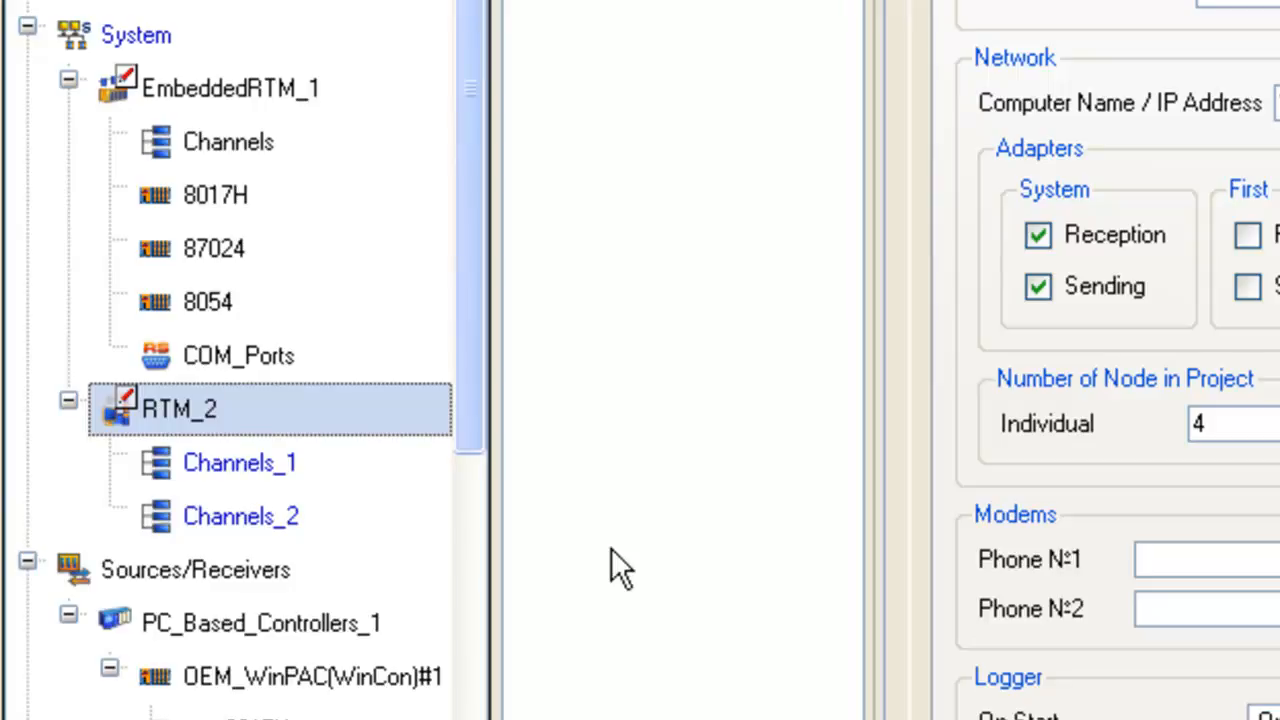
{"action": "left_click", "coordinate": [295, 476]}
{"action": "left_click", "coordinate": [250, 517]}
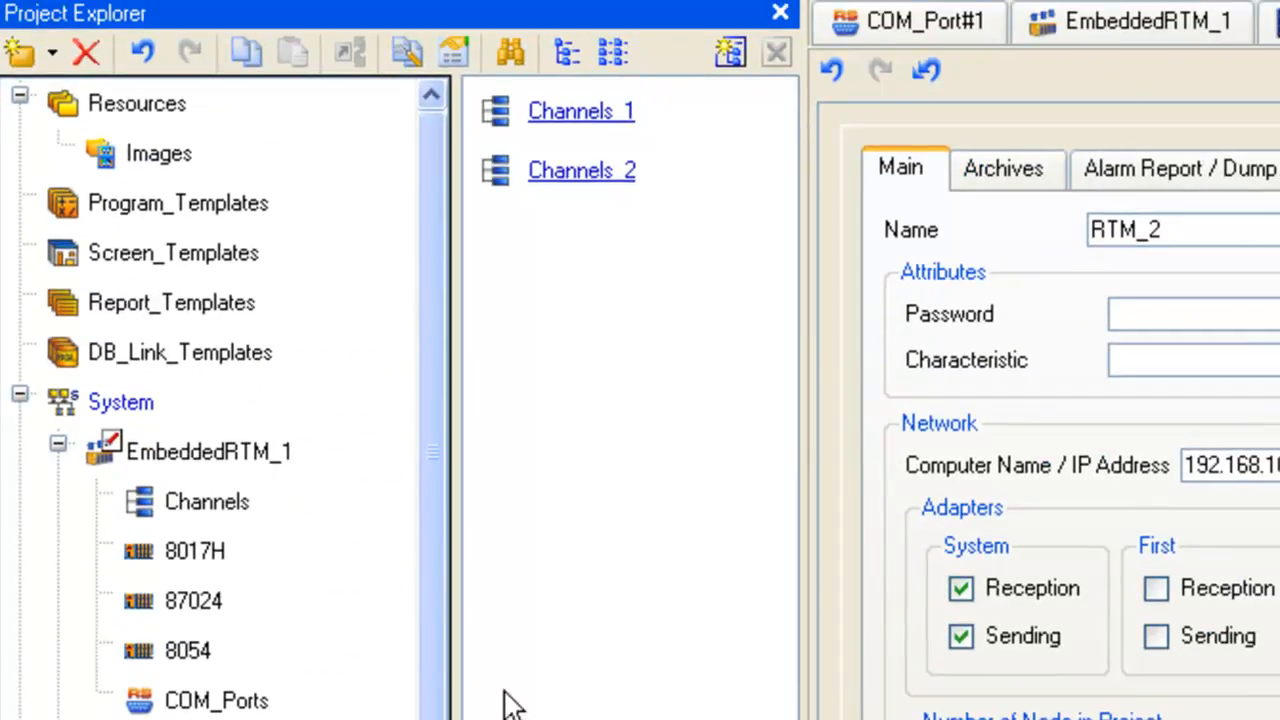
- Create a screen component in the RTM_2 node and open it for editing
{"action": "right_click", "coordinate": [488, 322]}
{"action": "mouse_move", "coordinate": [629, 343]}
{"action": "left_click", "coordinate": [838, 356]}
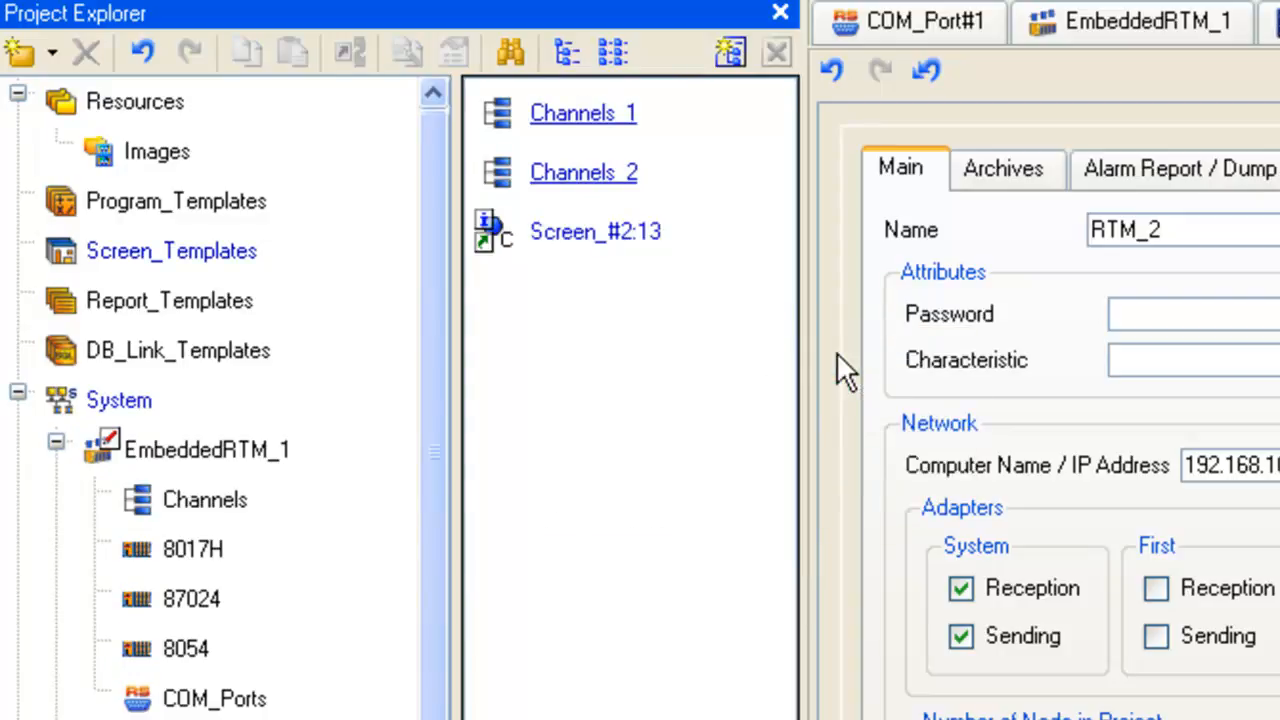
{"action": "double_click", "coordinate": [556, 228]}
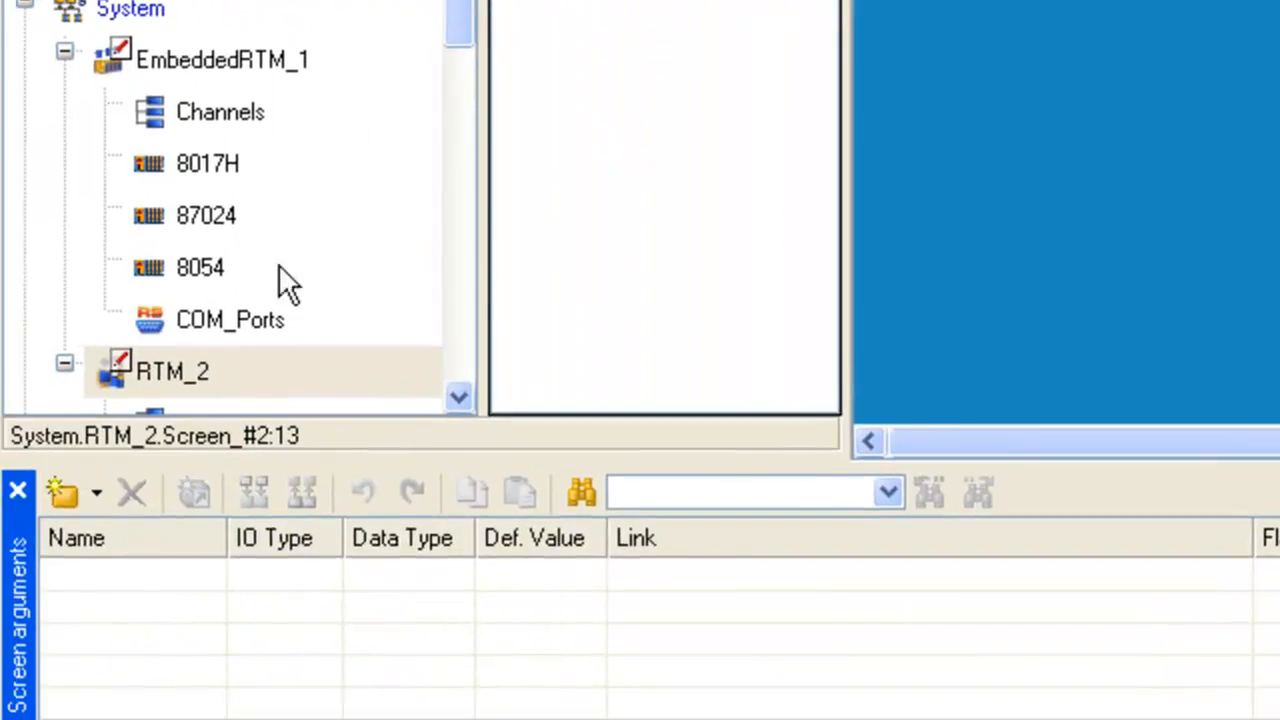
- Create a screen argument linked to Channel_#3 in RTM_2's Channels_1 group
{"action": "left_click_drag", "start_coordinate": [466, 9], "coordinate": [477, 186]}
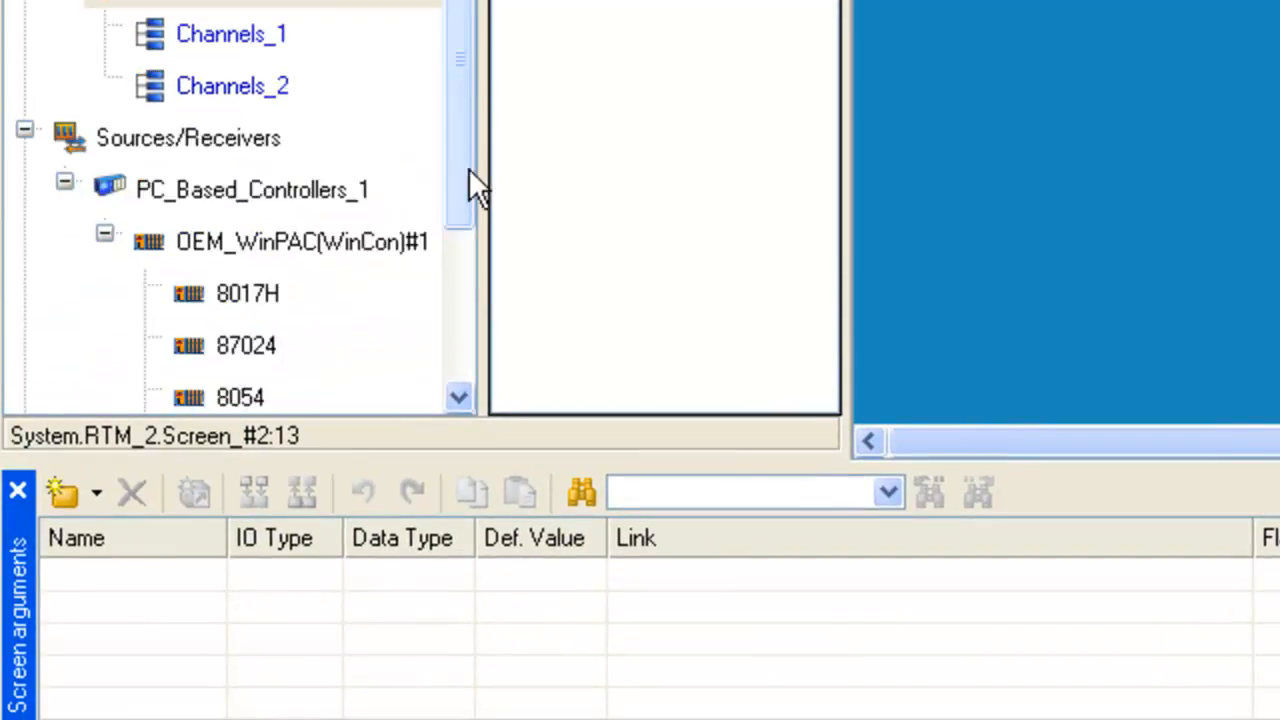
{"action": "left_click", "coordinate": [257, 40]}
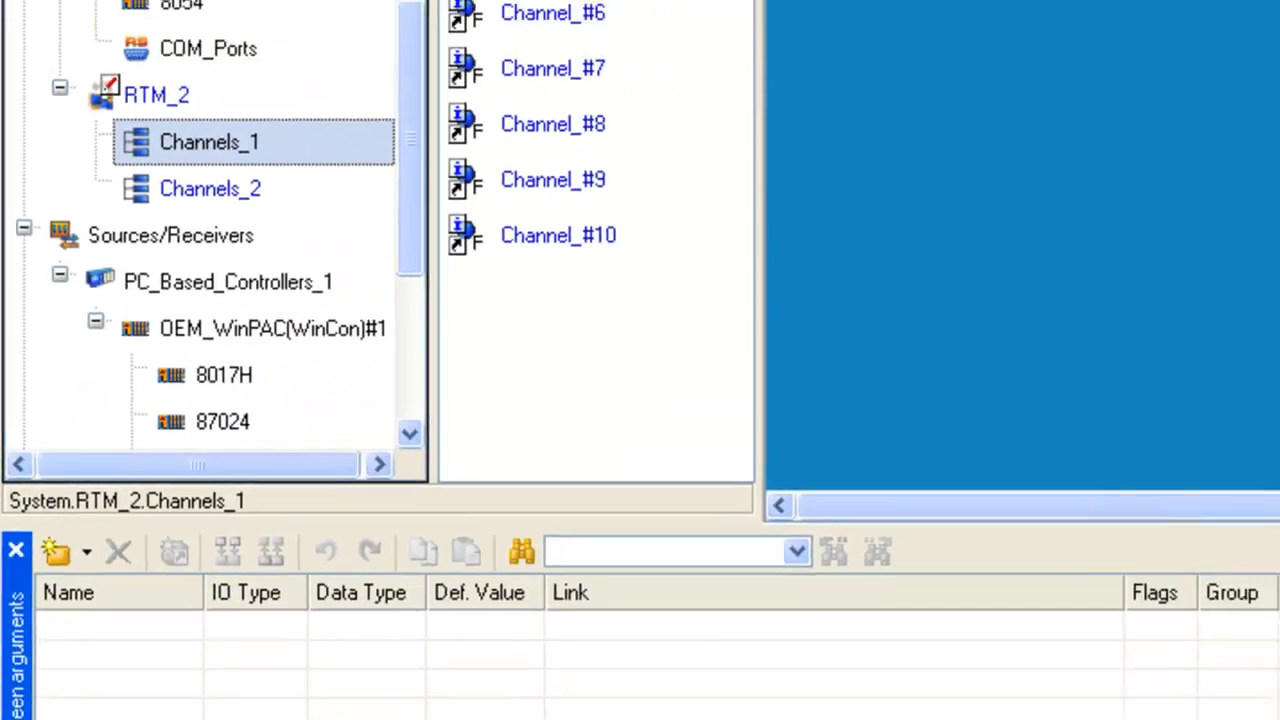
{"action": "left_click_drag", "start_coordinate": [480, 28], "coordinate": [115, 700]}
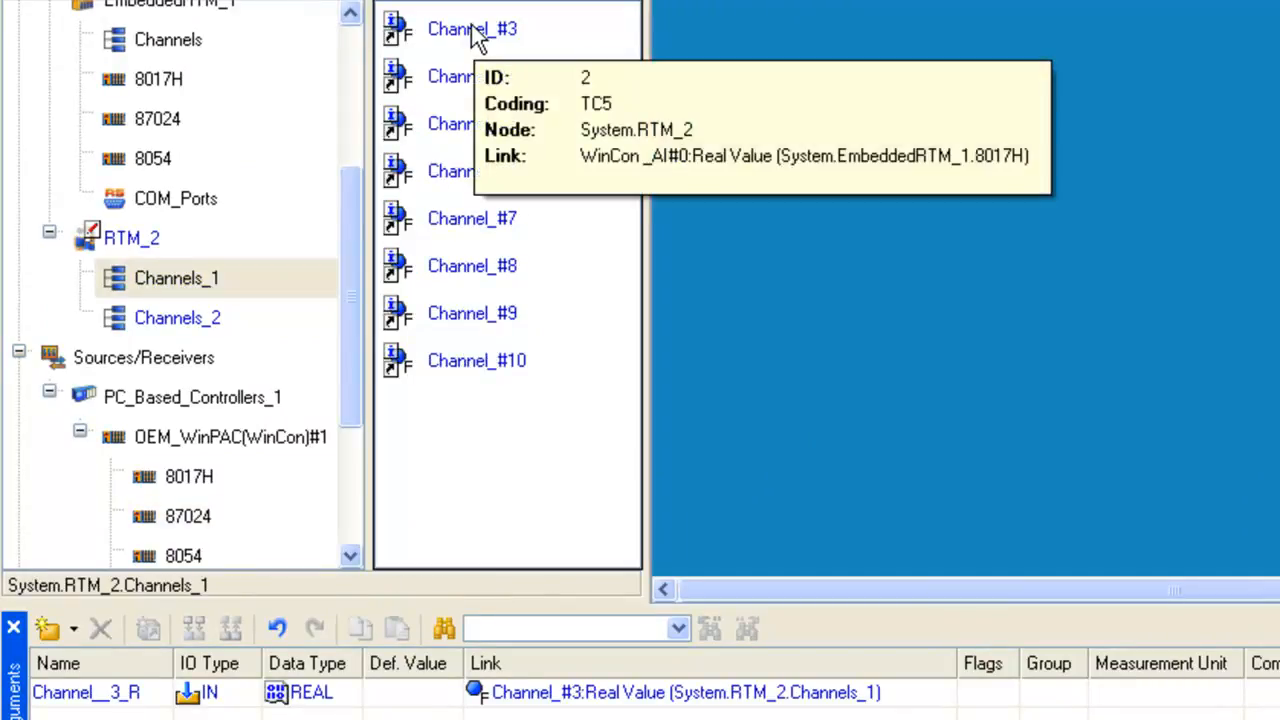
- Create a screen argument linked to Channel_#12 in RTM_2's Channels_2 group and check its source channel in the 8054 group
{"action": "left_click", "coordinate": [190, 318]}
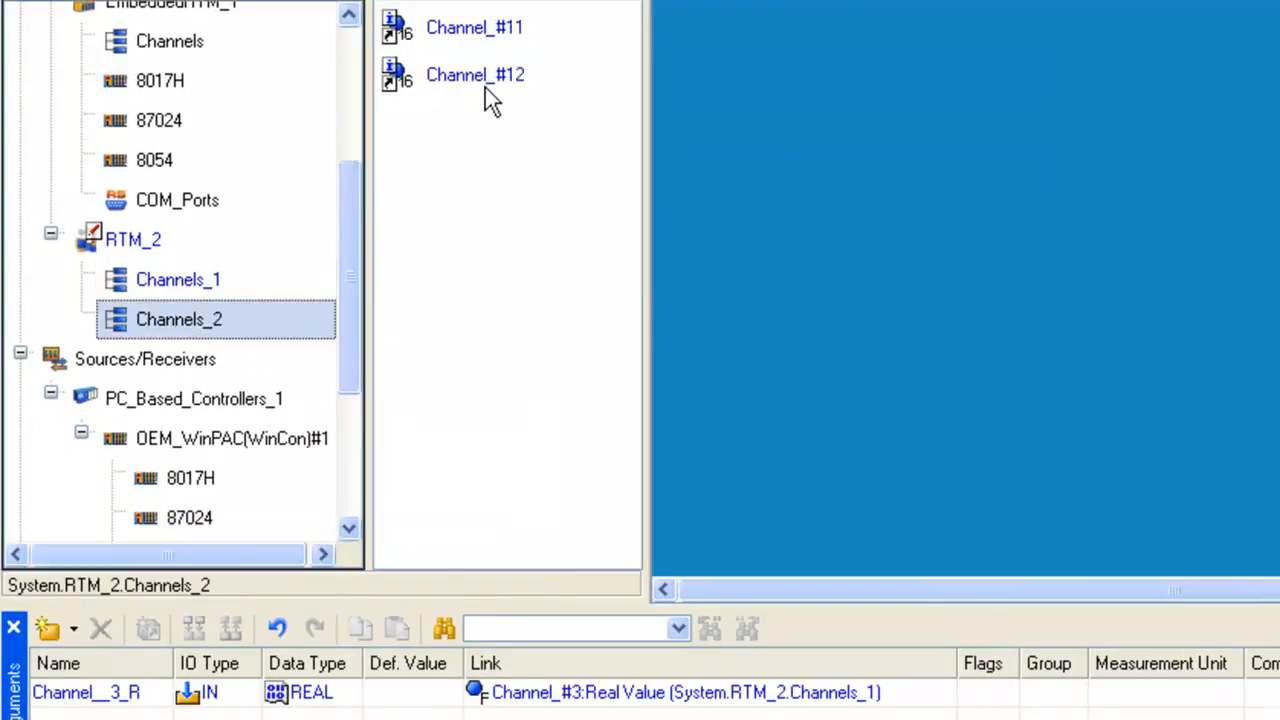
{"action": "left_click_drag", "start_coordinate": [486, 85], "coordinate": [154, 692]}
{"action": "left_click_drag", "start_coordinate": [160, 548], "coordinate": [120, 705]}
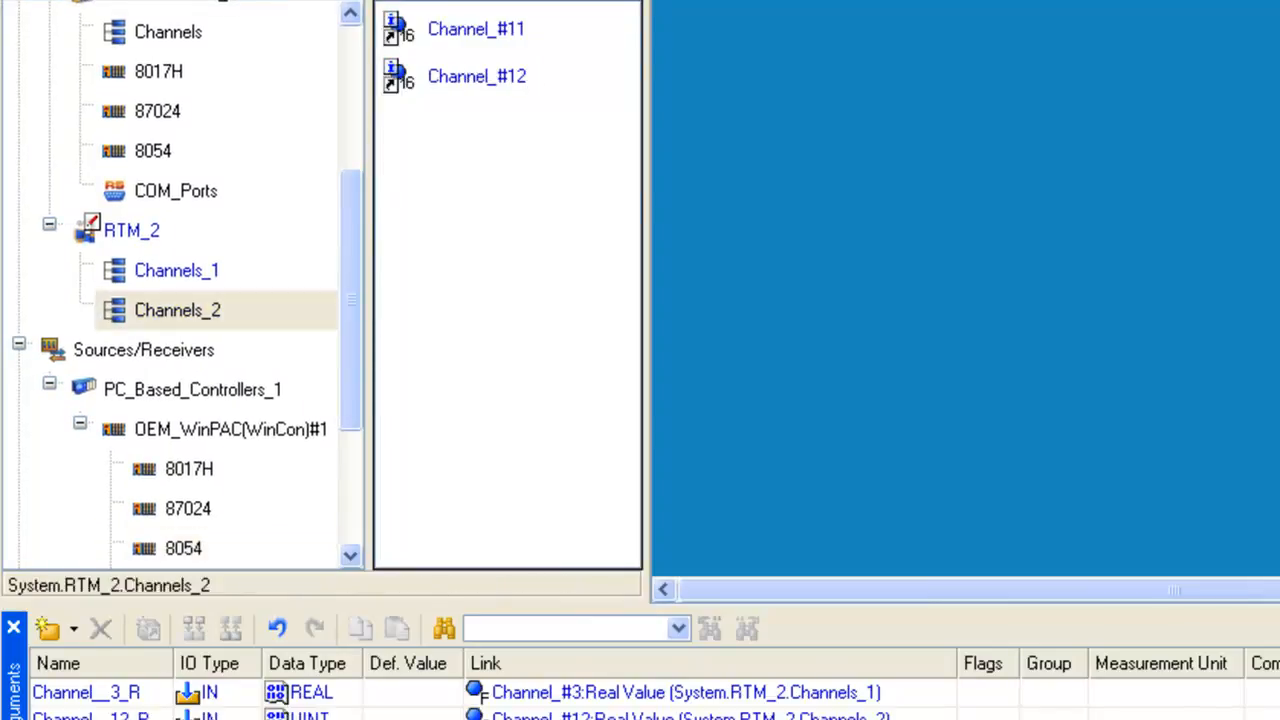
{"action": "left_click", "coordinate": [312, 716]}
{"action": "scroll", "coordinate": [314, 660], "scroll_direction": "down", "scroll_amount": 1}
{"action": "left_click", "coordinate": [375, 567]}
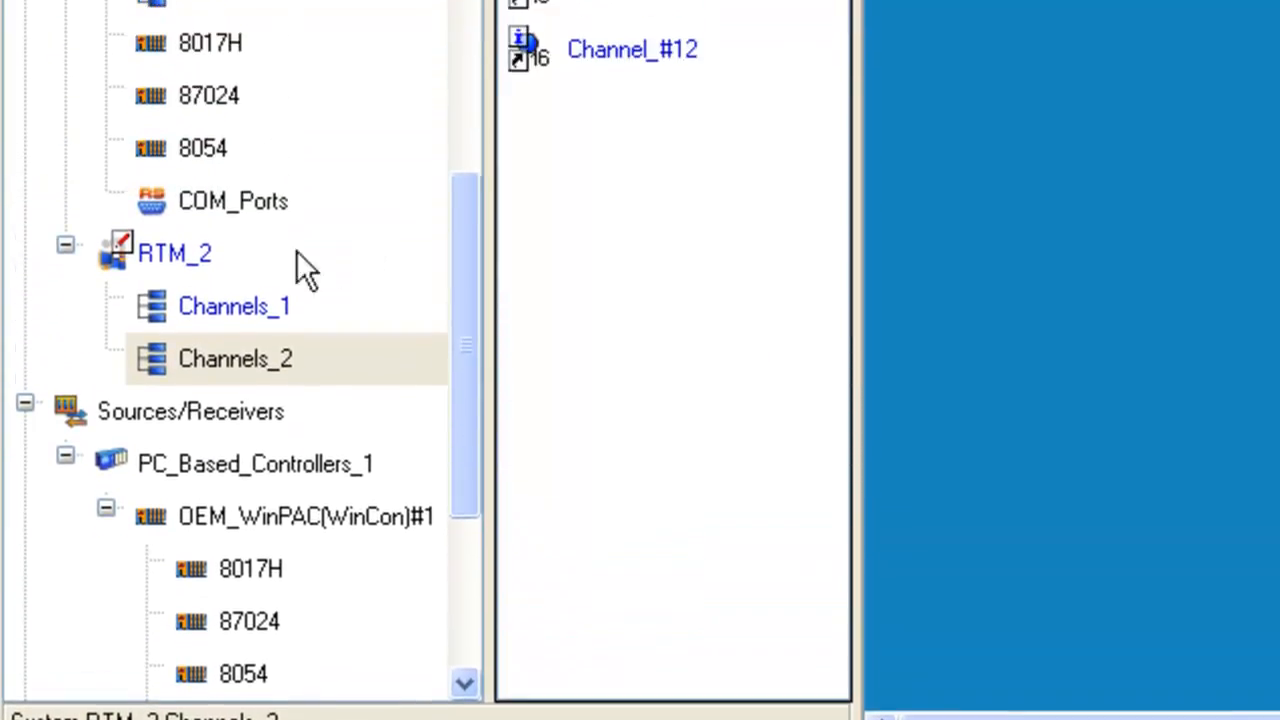
{"action": "left_click", "coordinate": [200, 150]}
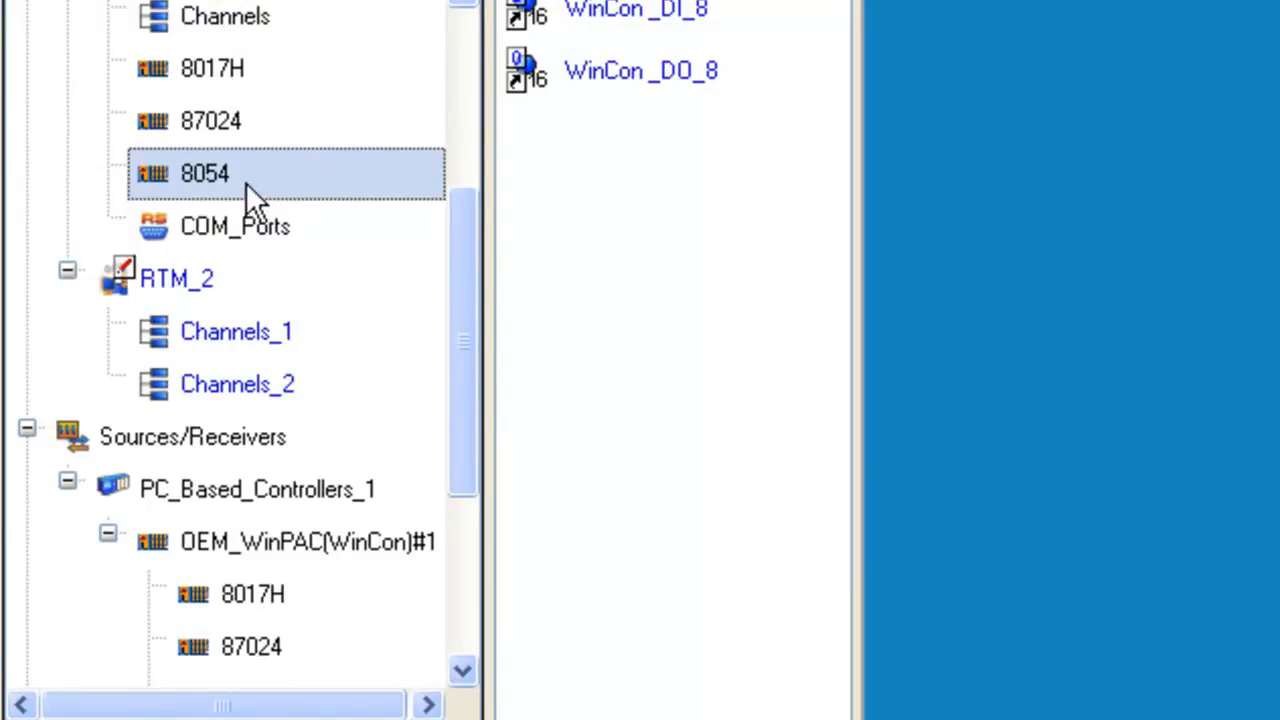
{"action": "scroll", "coordinate": [240, 150], "scroll_direction": "up", "scroll_amount": 3}
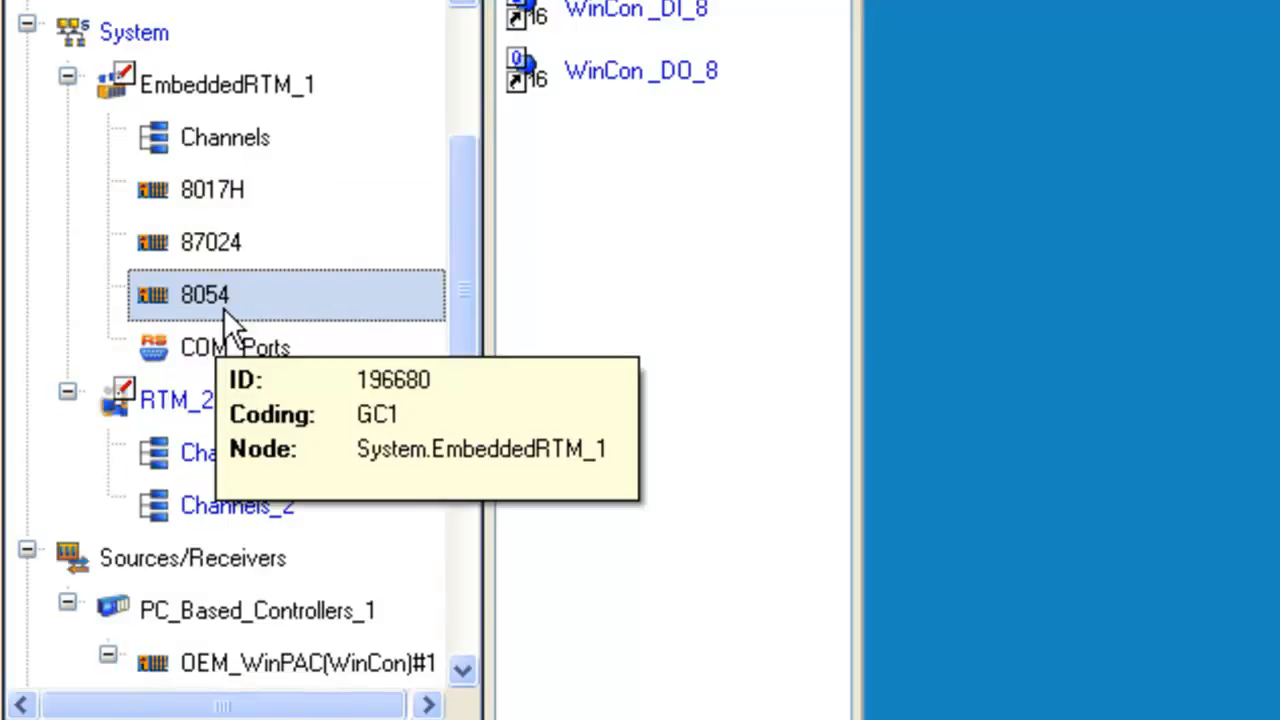
{"action": "left_click", "coordinate": [237, 505]}
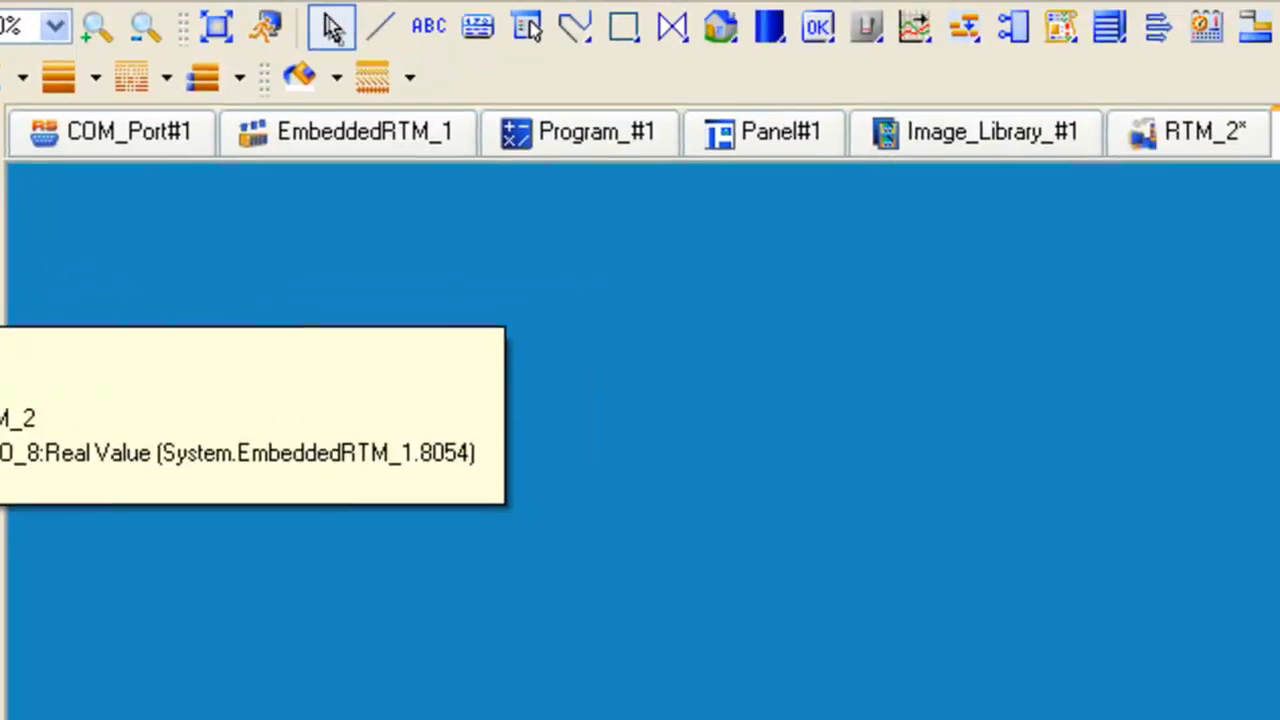
- Place the TRACE MODE version 6 logo in the upper-left corner of the screen canvas and draw a wide text box beside it
{"action": "left_click", "coordinate": [722, 28]}
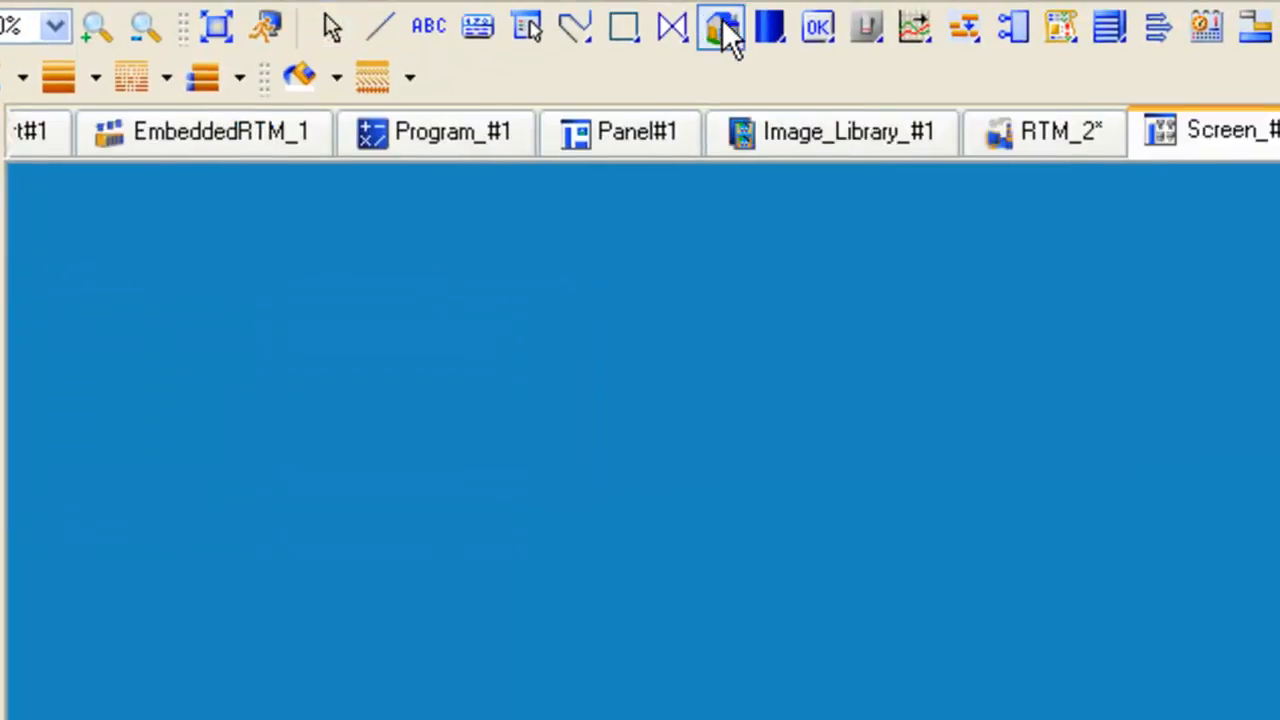
{"action": "left_click_drag", "start_coordinate": [1279, 301], "coordinate": [32, 150]}
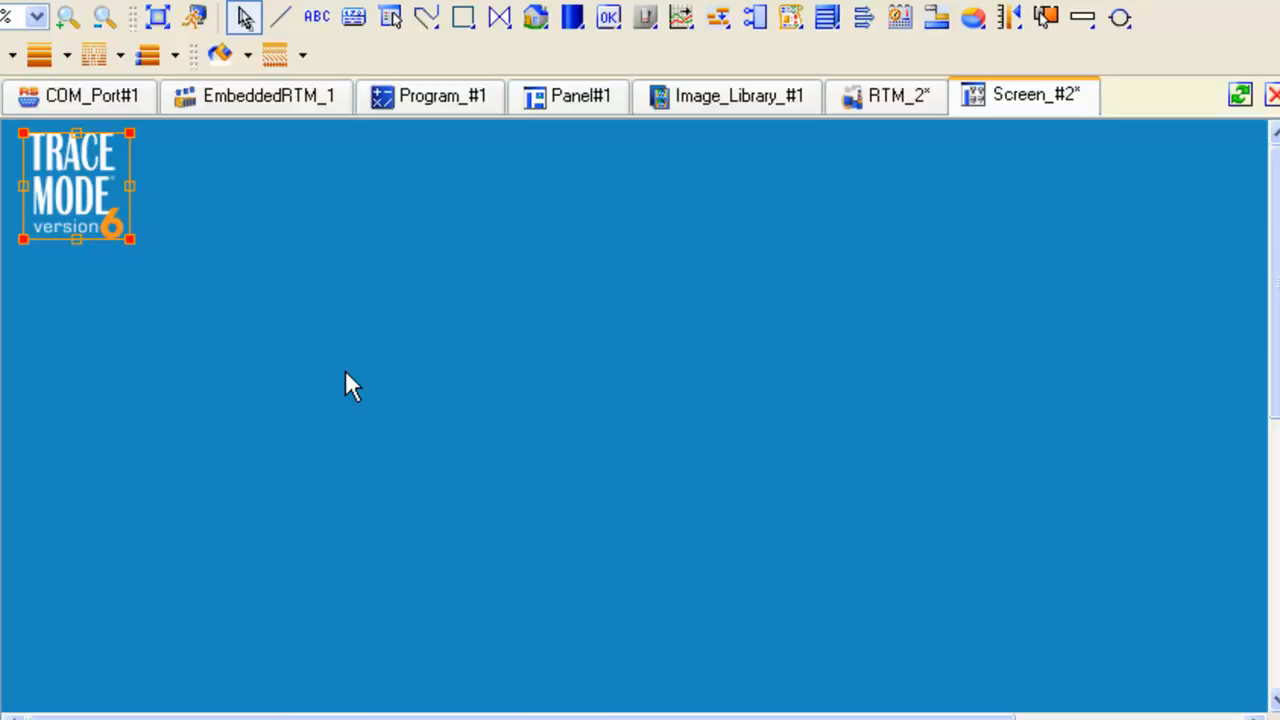
{"action": "left_click", "coordinate": [317, 17]}
{"action": "left_click", "coordinate": [256, 166]}
{"action": "left_click_drag", "start_coordinate": [350, 186], "coordinate": [1218, 172]}
{"action": "left_click_drag", "start_coordinate": [257, 194], "coordinate": [158, 190]}
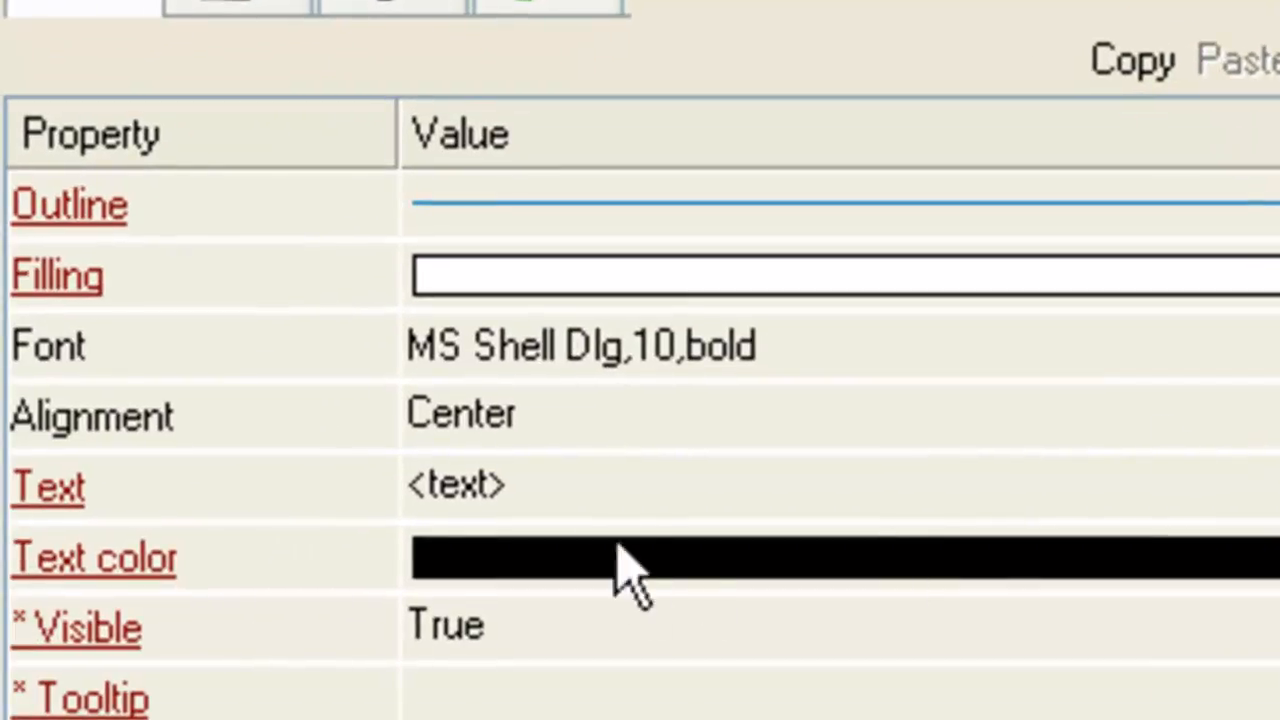
- Set the text box's caption to "TRACE MODE HMI on PC" in 20-point bold MS Shell Dlg
{"action": "left_click", "coordinate": [608, 488]}
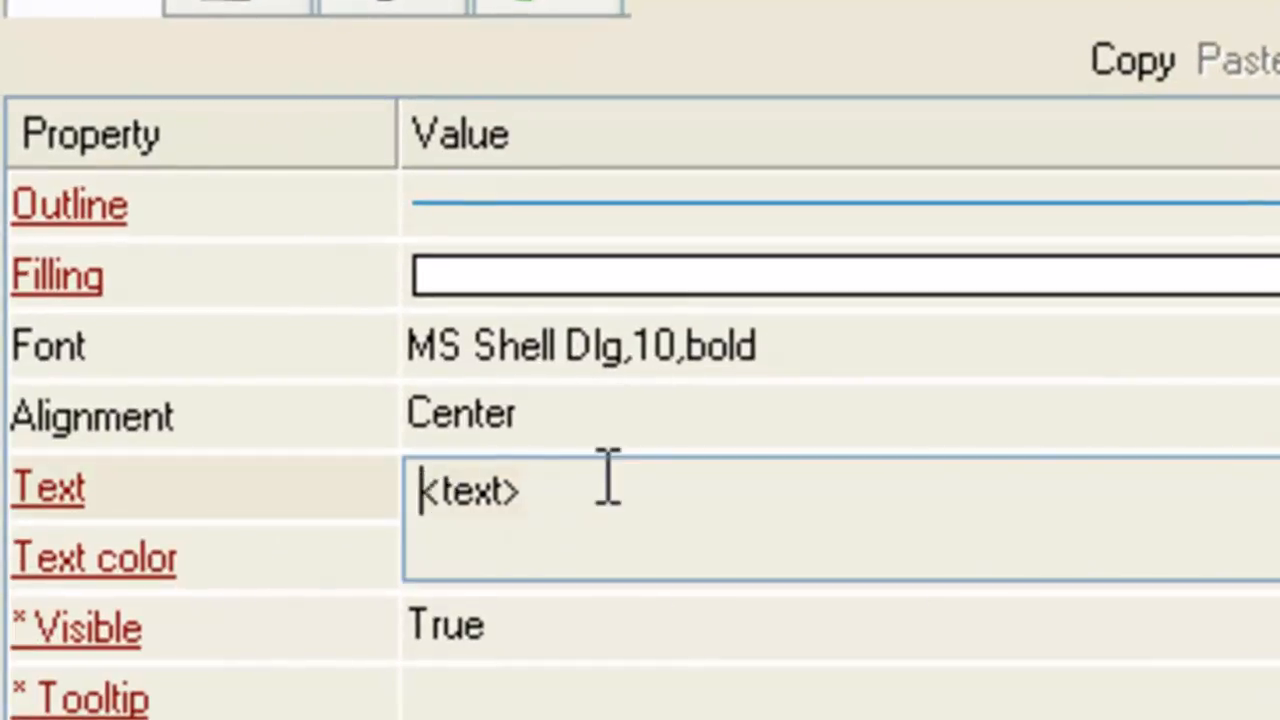
{"action": "key", "text": "ctrl+a"}
{"action": "type", "text": "TRACE MODE HMI on PC"}
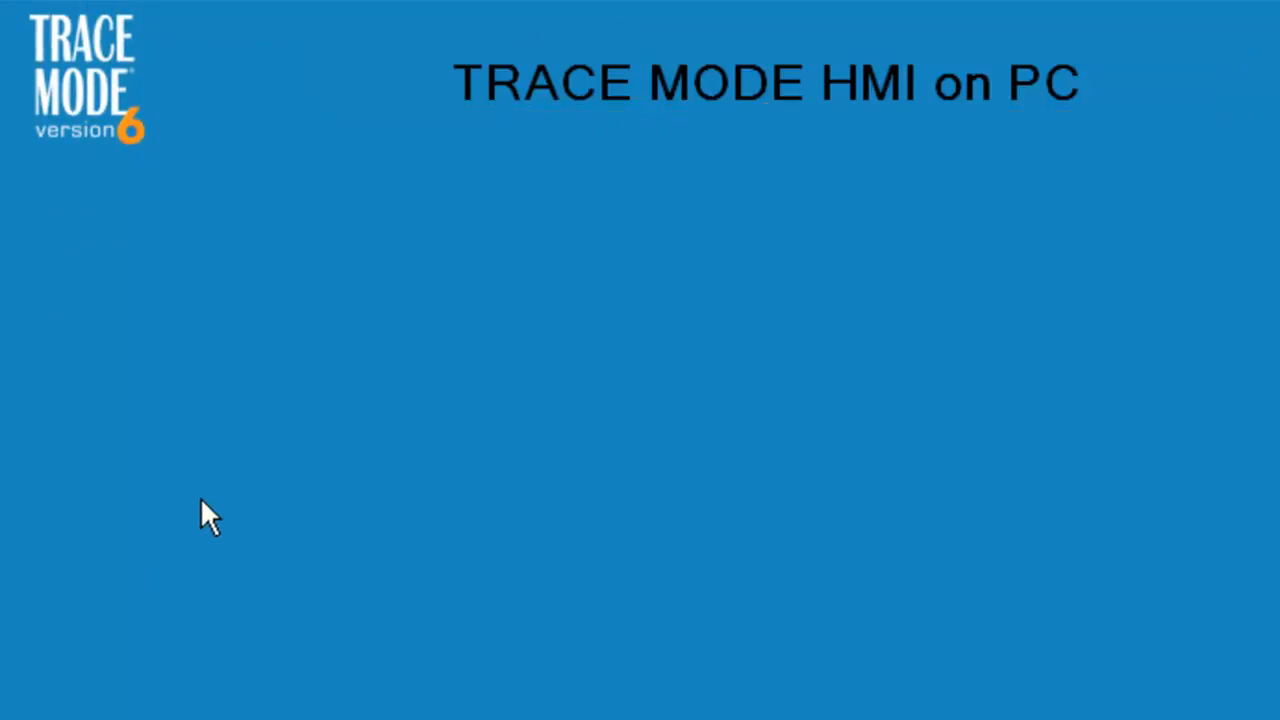
- Change the title's text color to white
{"action": "left_click", "coordinate": [551, 105]}
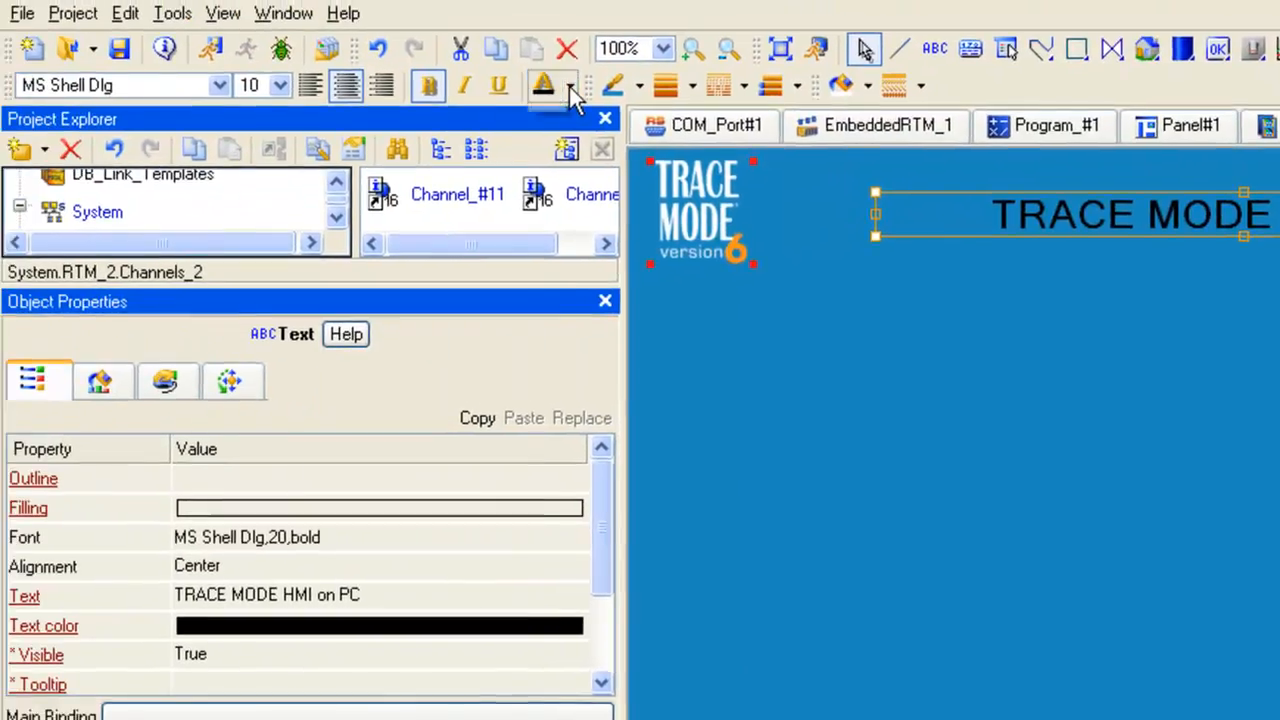
{"action": "left_click", "coordinate": [569, 86]}
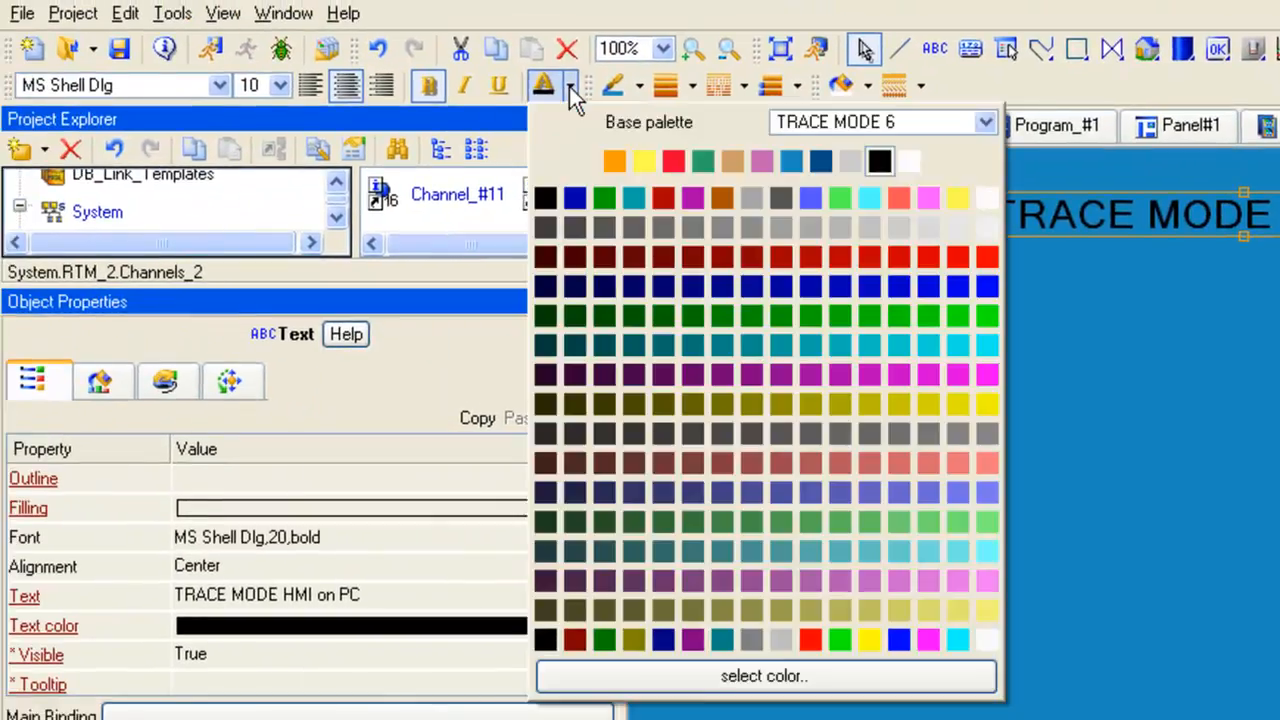
{"action": "left_click", "coordinate": [917, 166]}
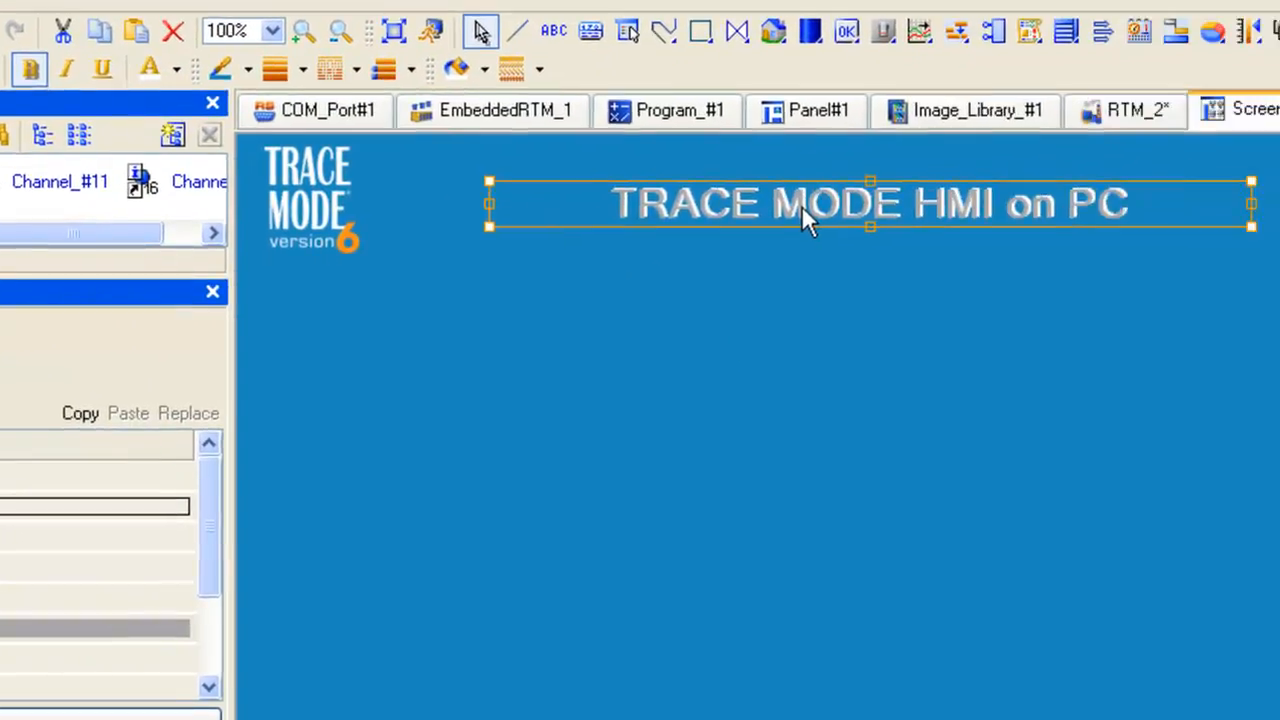
{"action": "left_click", "coordinate": [1257, 339]}
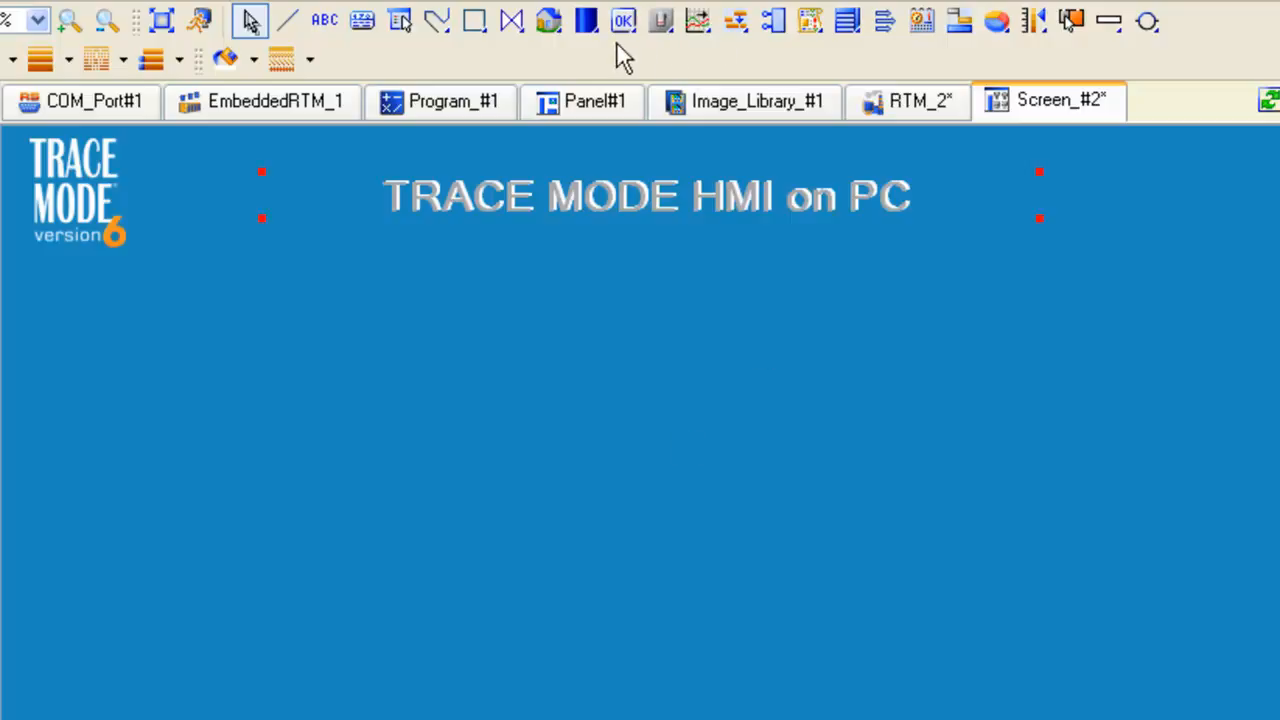
- Draw a vertical 3D tank with rounded ends in the lower-left part of the screen canvas
{"action": "left_click", "coordinate": [586, 22]}
{"action": "left_click", "coordinate": [785, 58]}
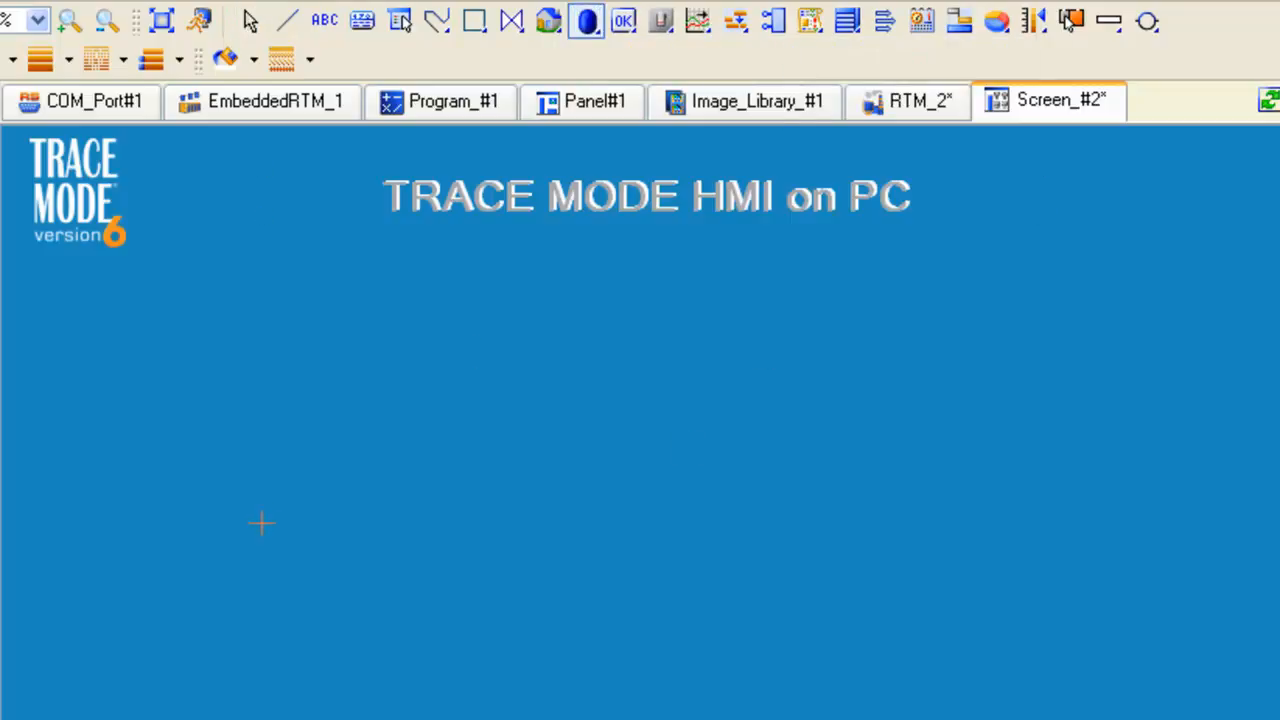
{"action": "mouse_move", "coordinate": [38, 459]}
{"action": "left_mouse_down"}
{"action": "mouse_move", "coordinate": [200, 591]}
{"action": "mouse_move", "coordinate": [197, 680]}
{"action": "mouse_move", "coordinate": [230, 695]}
{"action": "mouse_move", "coordinate": [188, 692]}
{"action": "left_mouse_up"}
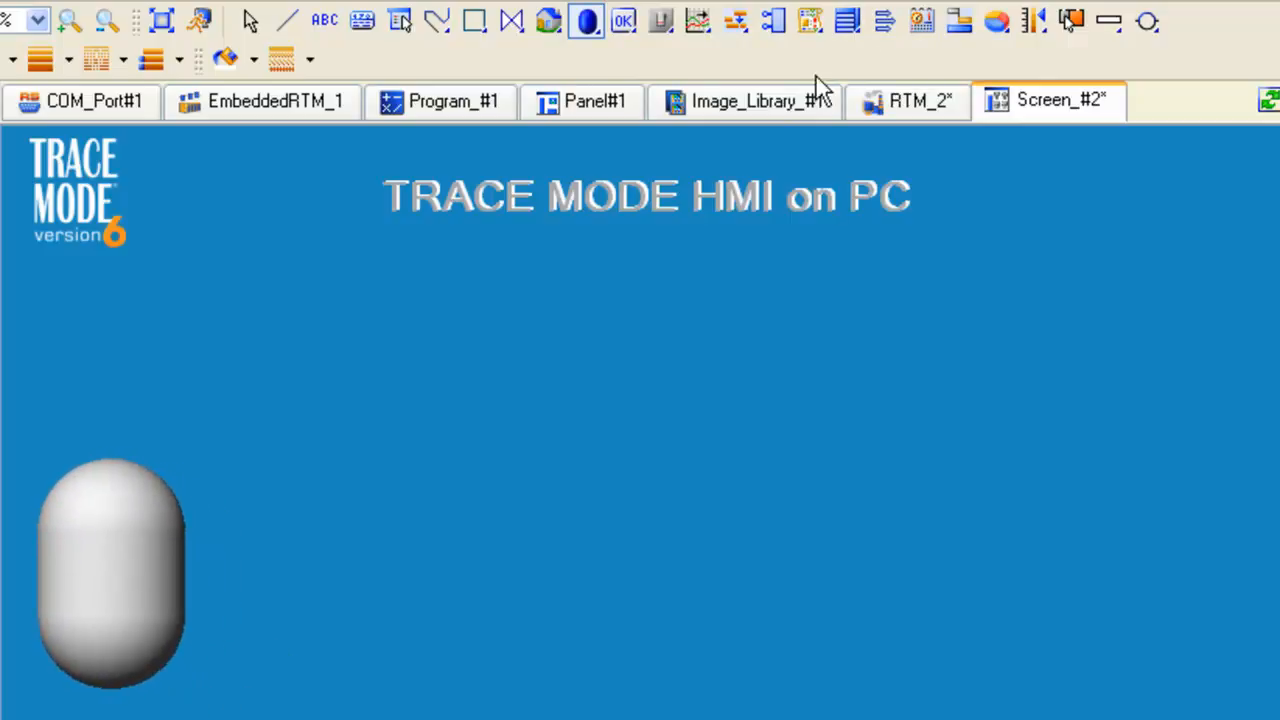
- Draw a 3D pipe from the tank's bottom, running down, right, diagonally up, and right again across the canvas
{"action": "left_click", "coordinate": [600, 20]}
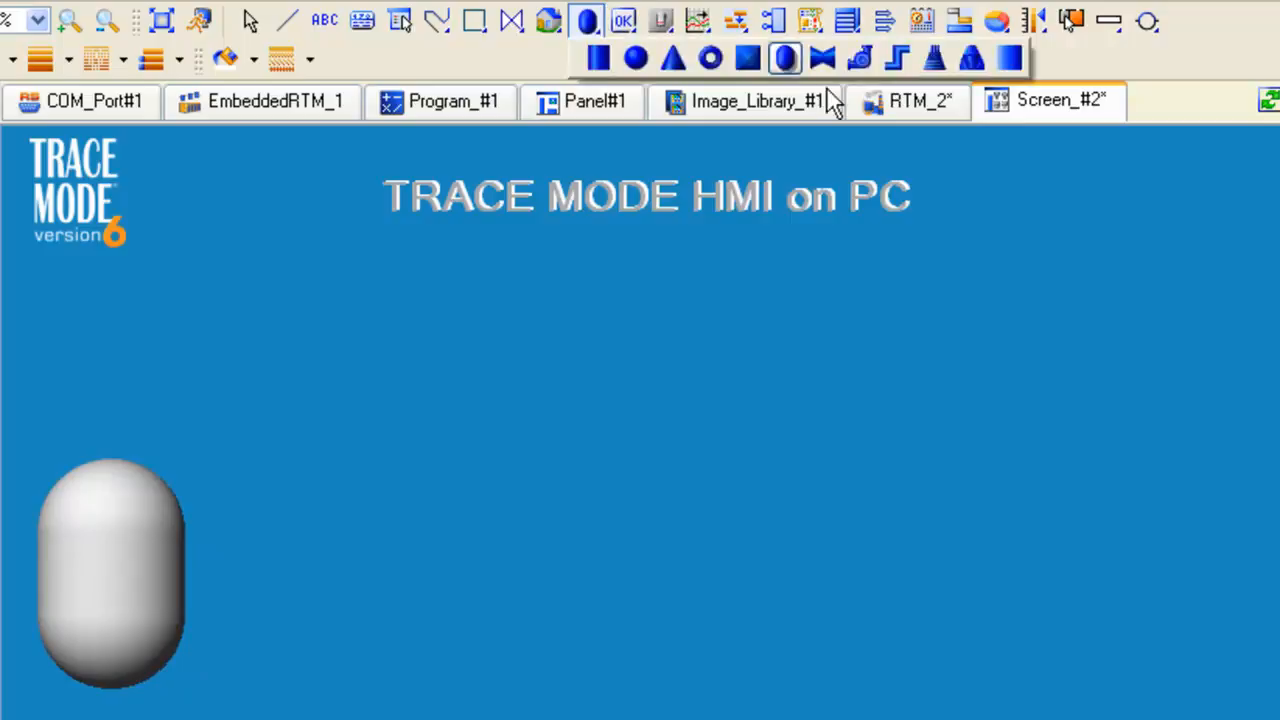
{"action": "left_click", "coordinate": [899, 62]}
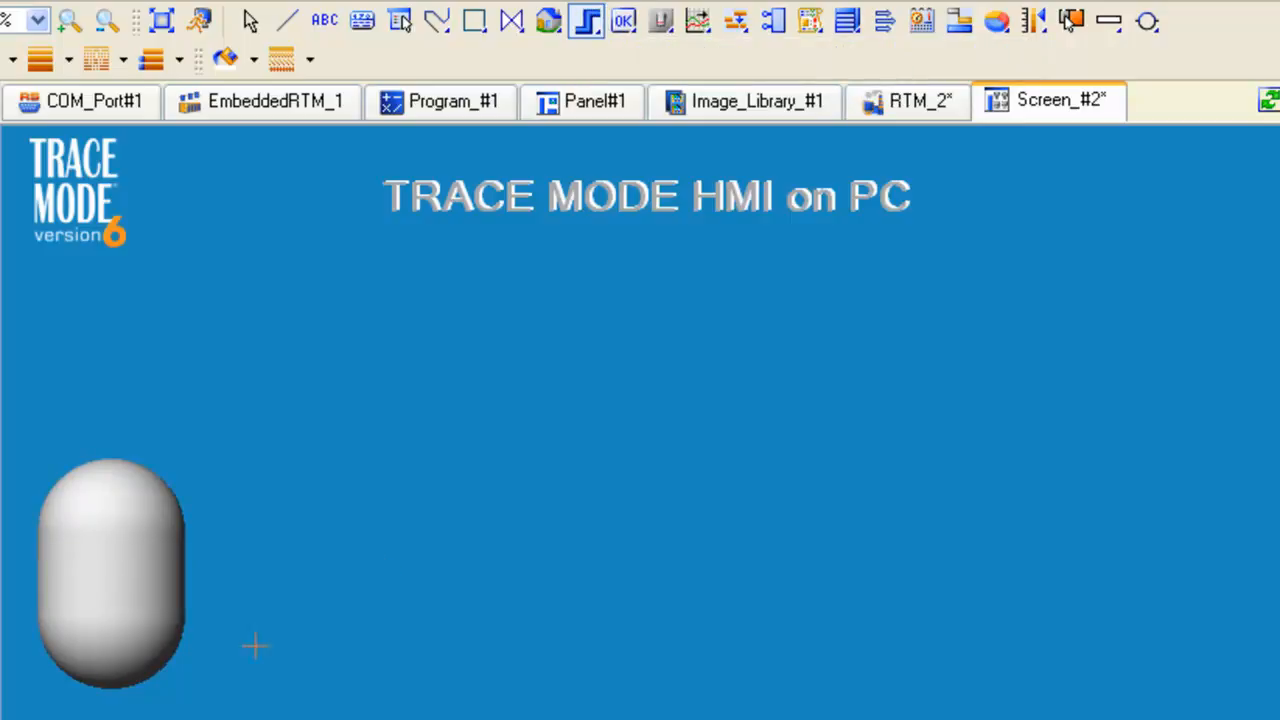
{"action": "left_click", "coordinate": [106, 684]}
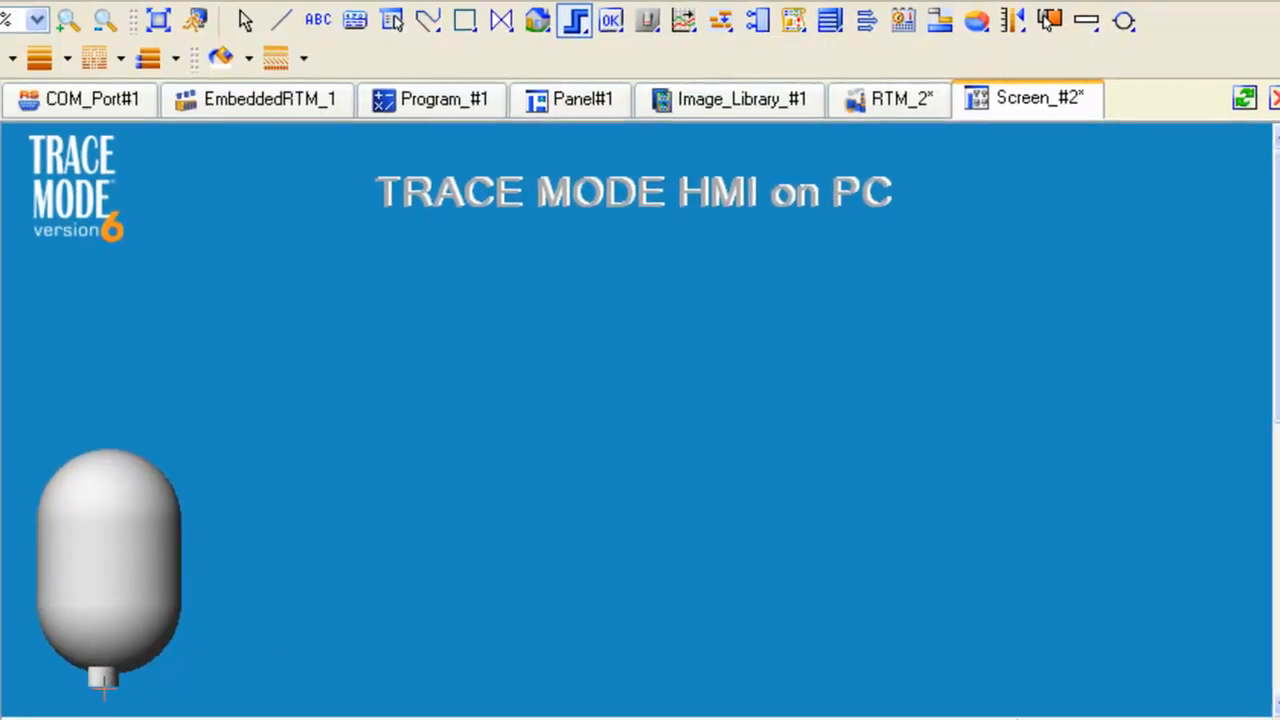
{"action": "left_click", "coordinate": [101, 700]}
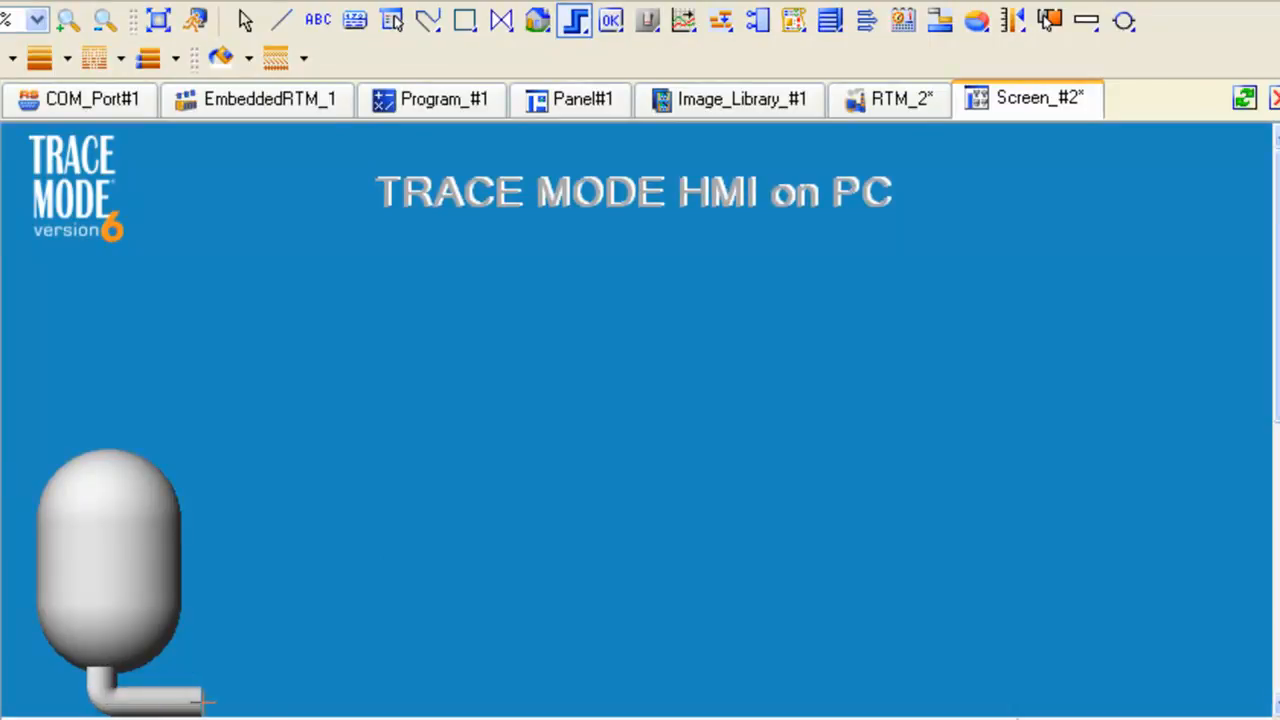
{"action": "left_click", "coordinate": [386, 699]}
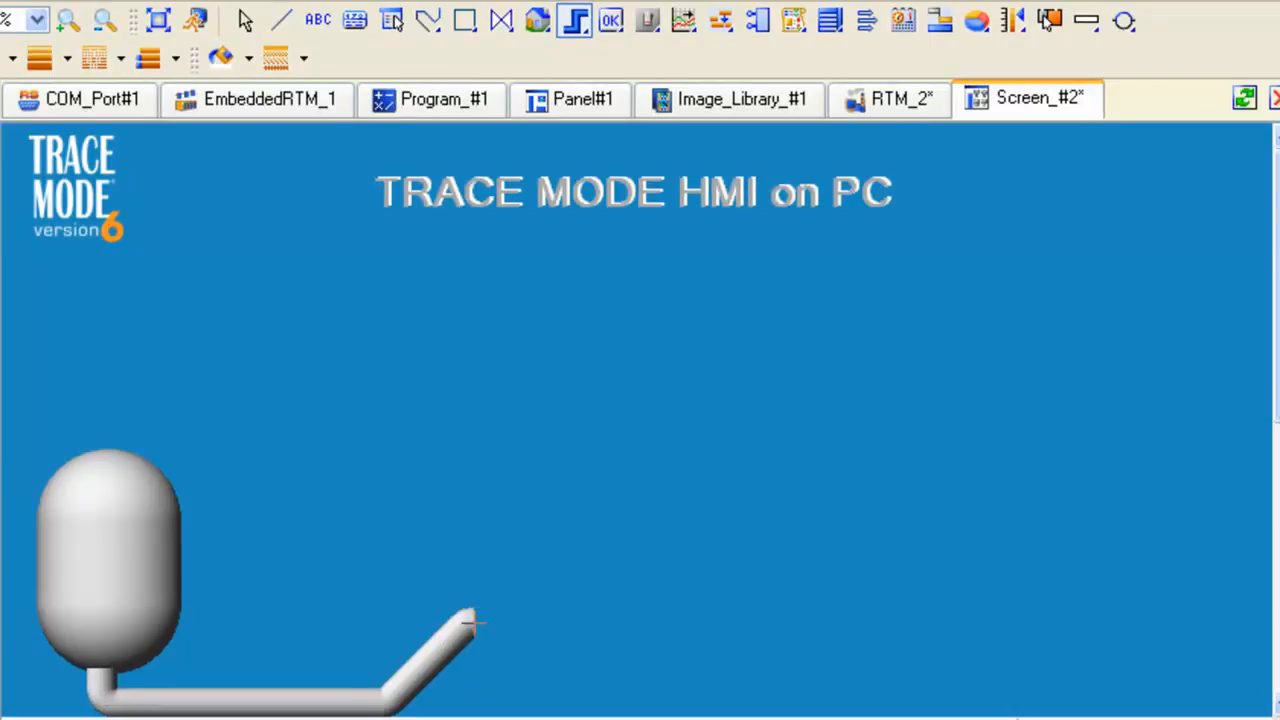
{"action": "left_click", "coordinate": [468, 618]}
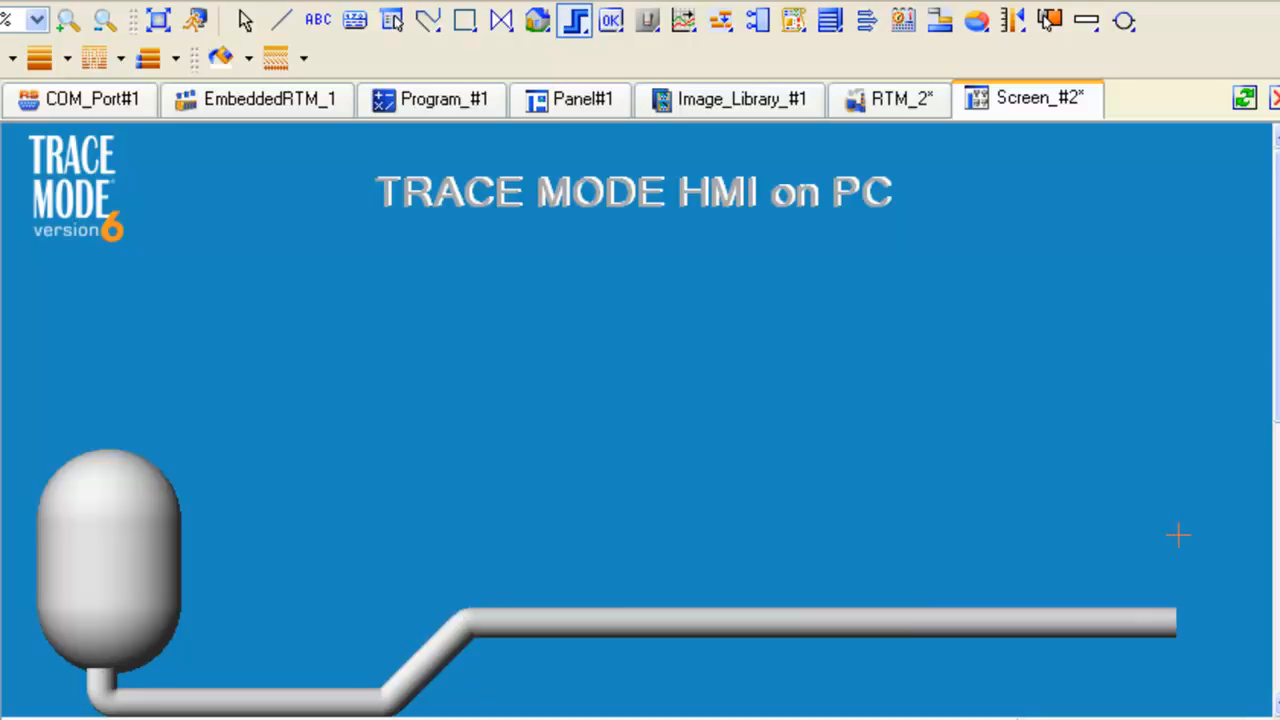
{"action": "left_click", "coordinate": [246, 21]}
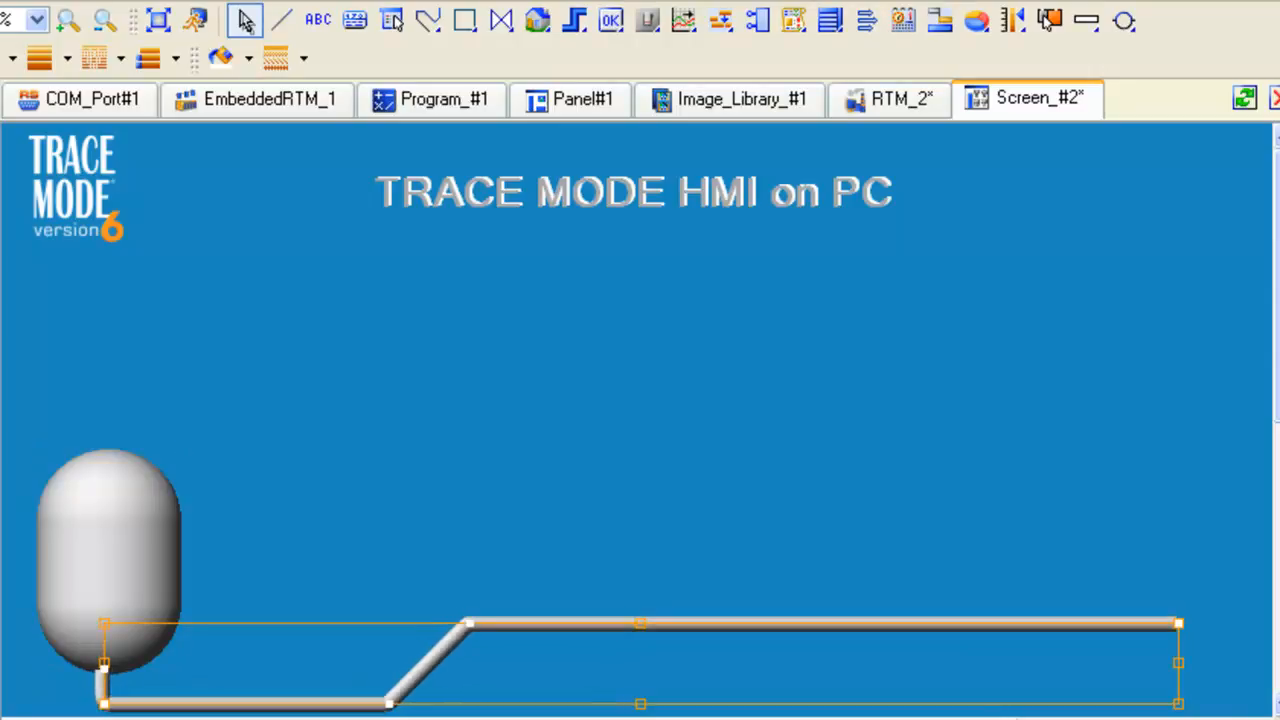
- Draw a 3D valve on the middle of the pipe's upper horizontal run
{"action": "left_click", "coordinate": [574, 20]}
{"action": "left_click", "coordinate": [806, 58]}
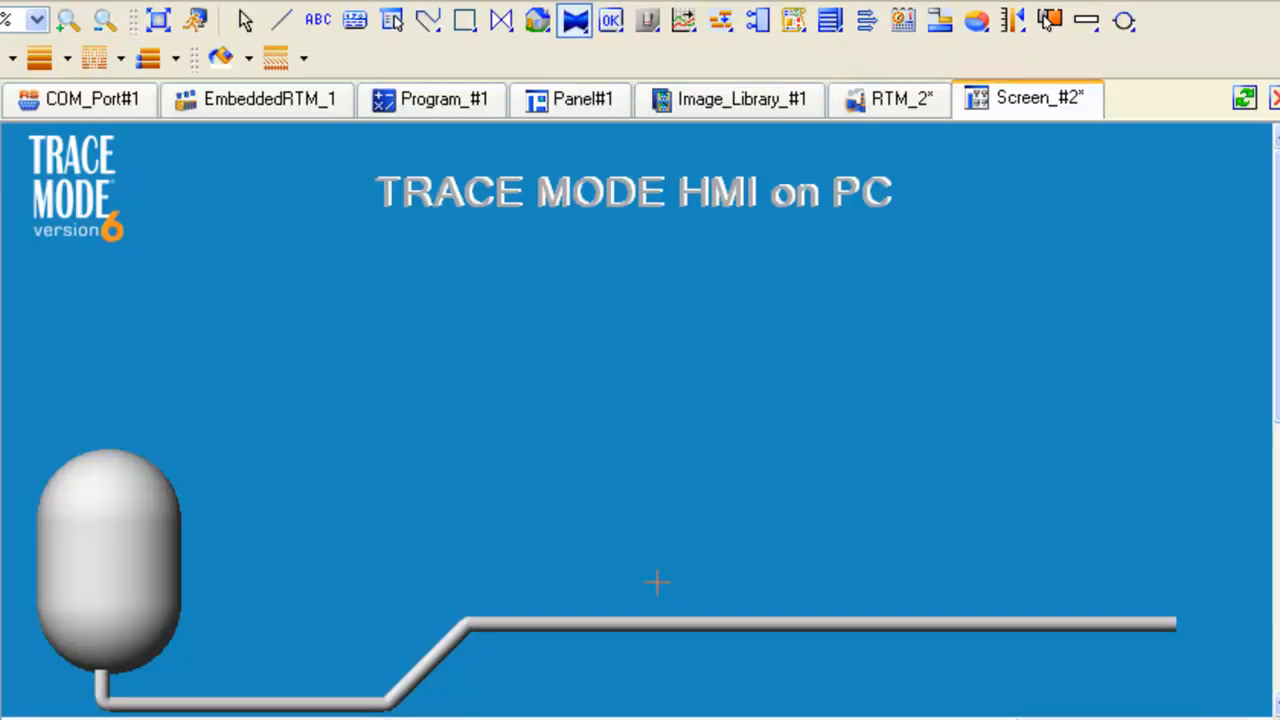
{"action": "left_click_drag", "start_coordinate": [655, 601], "coordinate": [758, 648]}
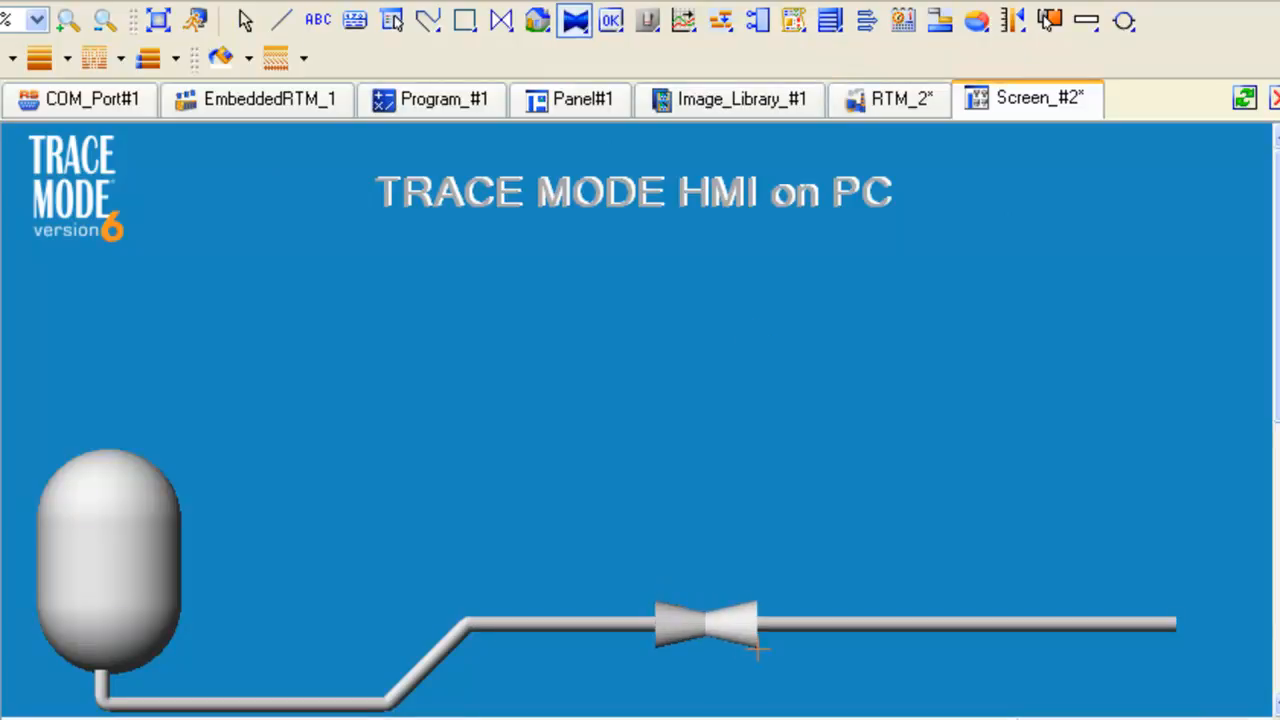
{"action": "left_click", "coordinate": [246, 22]}
{"action": "left_click", "coordinate": [381, 190]}
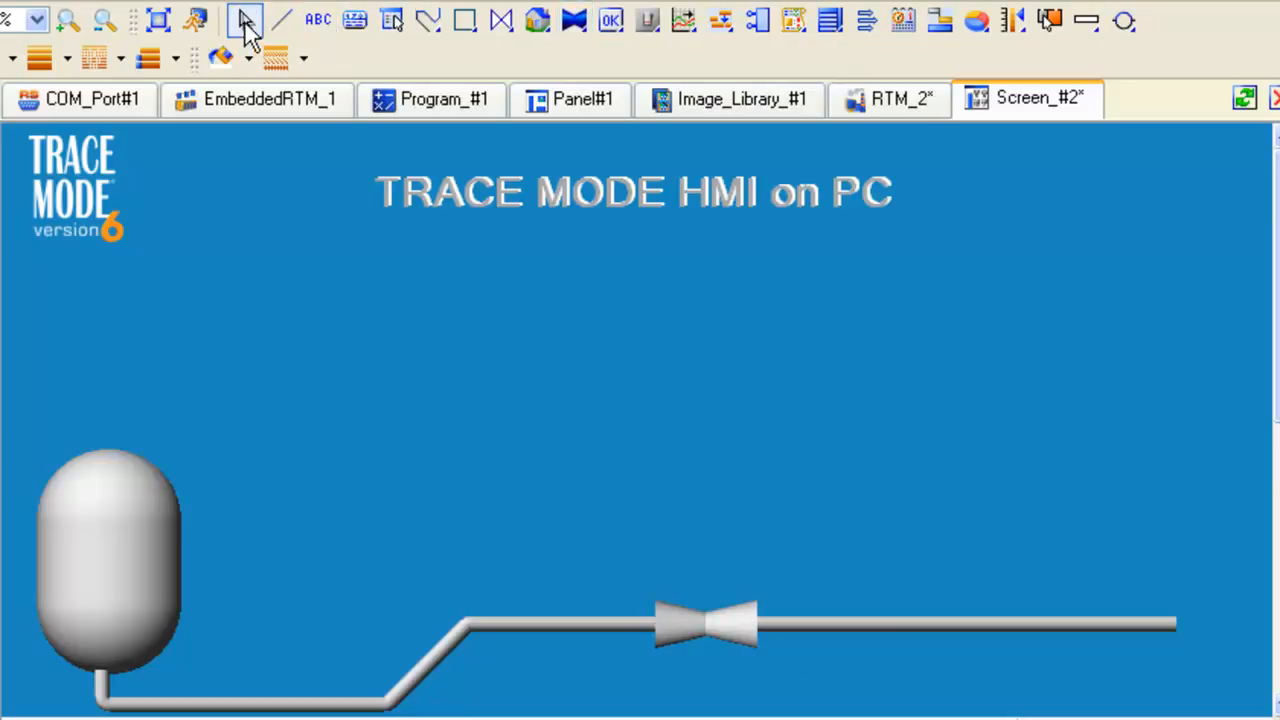
- Set the valve's gear type to the ribbed motor-style actuator
{"action": "left_click", "coordinate": [691, 656]}
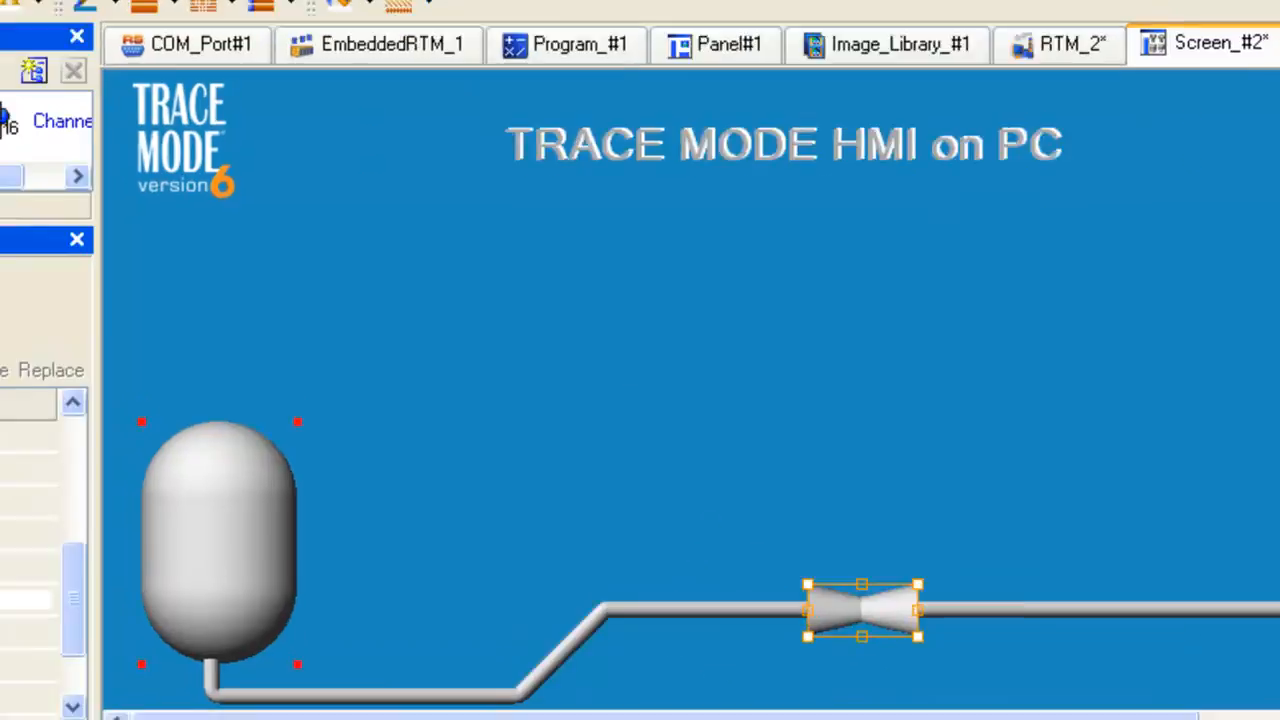
{"action": "left_click", "coordinate": [330, 367]}
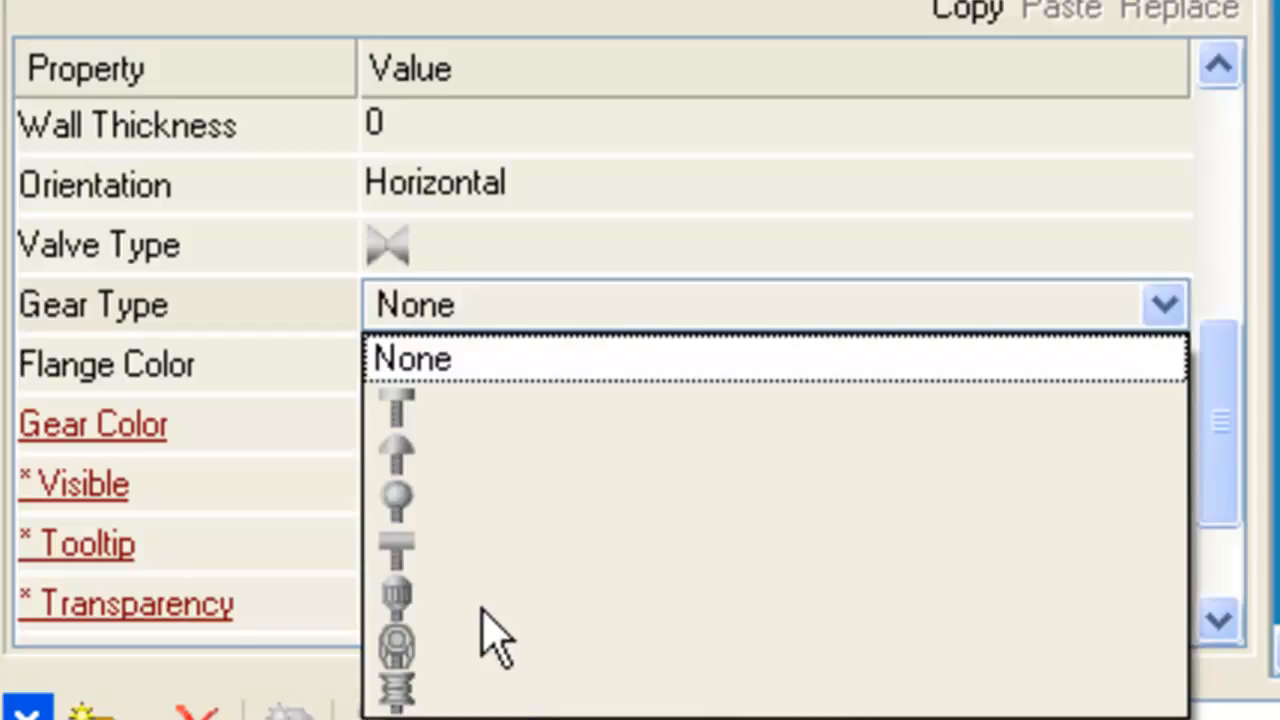
{"action": "left_click", "coordinate": [488, 600]}
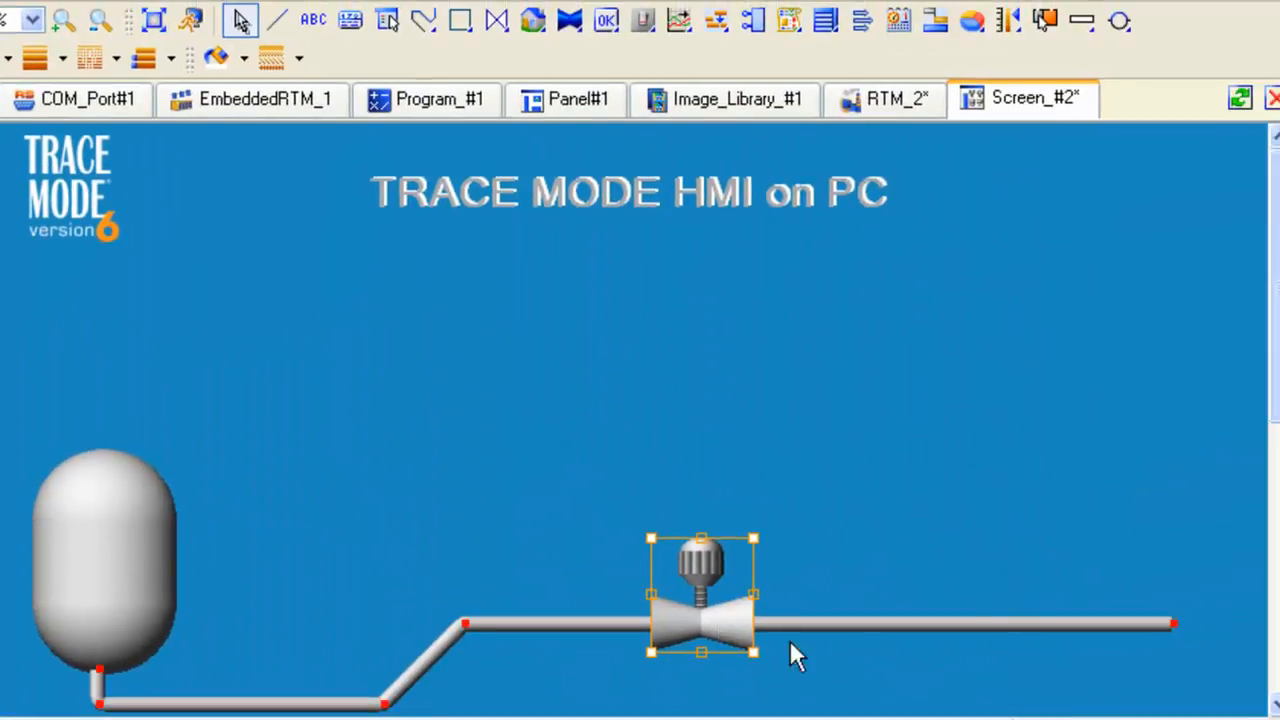
{"action": "left_click", "coordinate": [875, 526]}
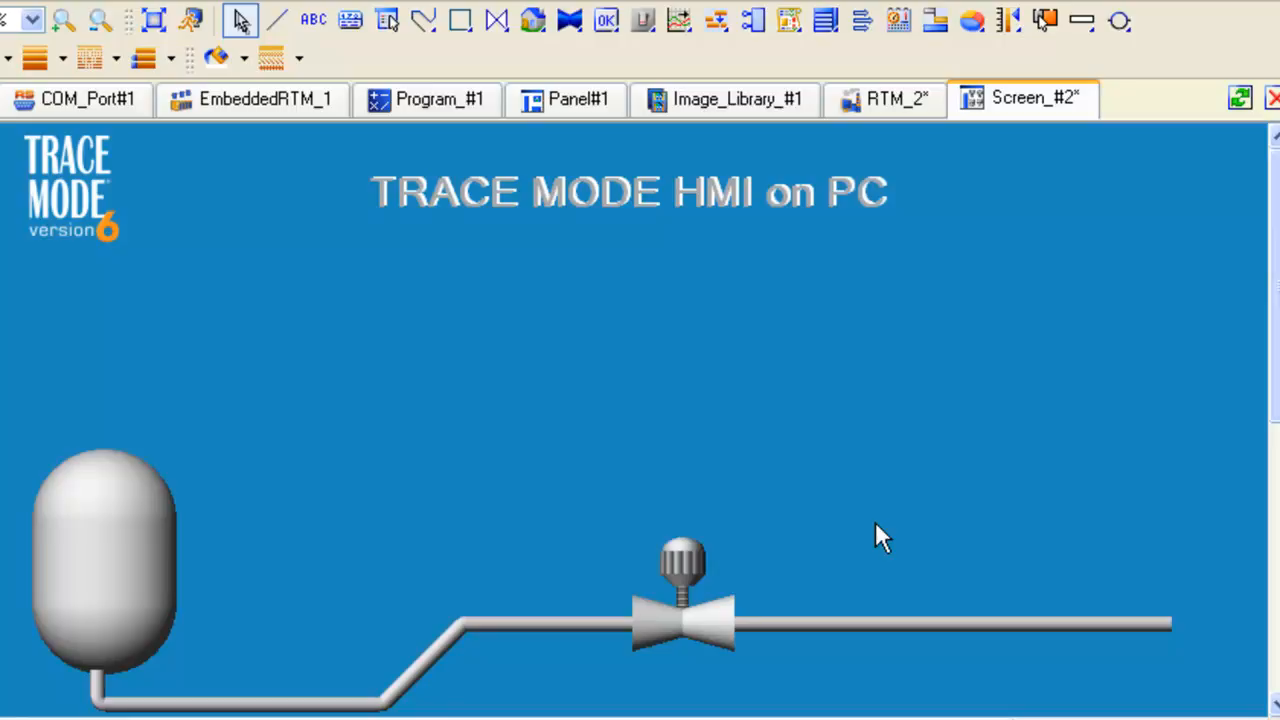
- Place a text box on the tank and make its text indicate a value bound to Channel__3_R
{"action": "left_click", "coordinate": [313, 20]}
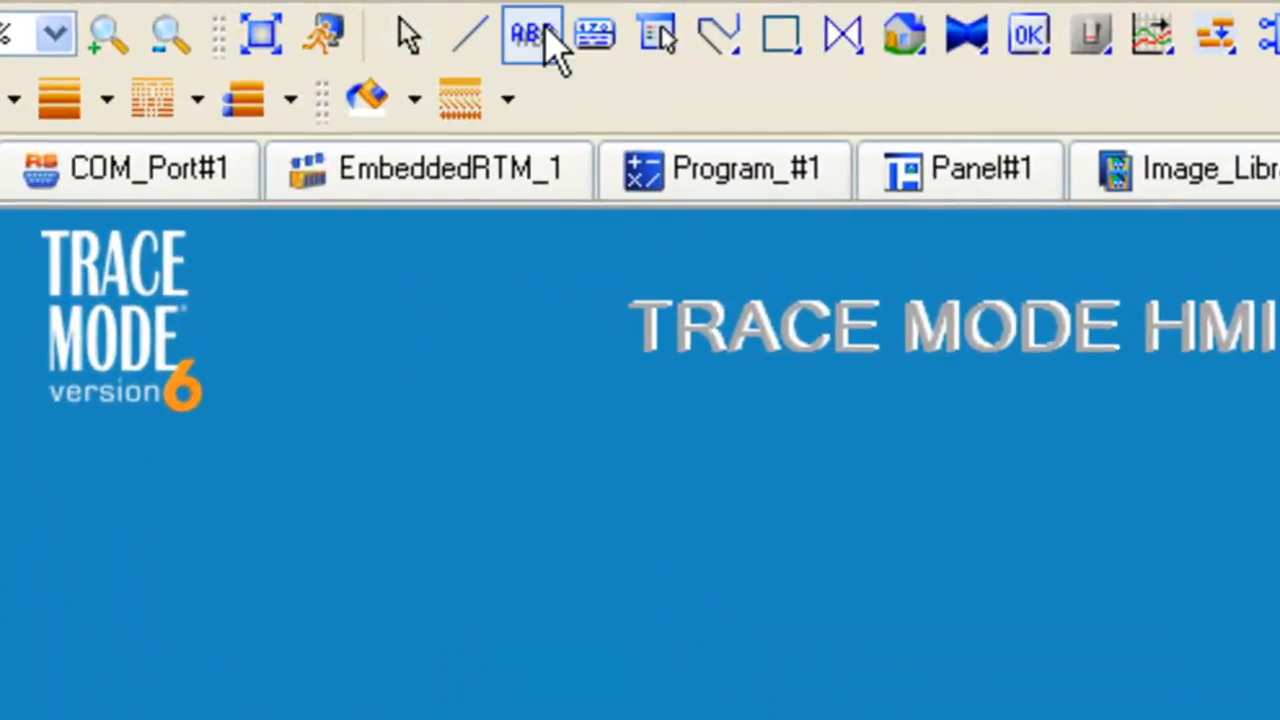
{"action": "left_click", "coordinate": [73, 343]}
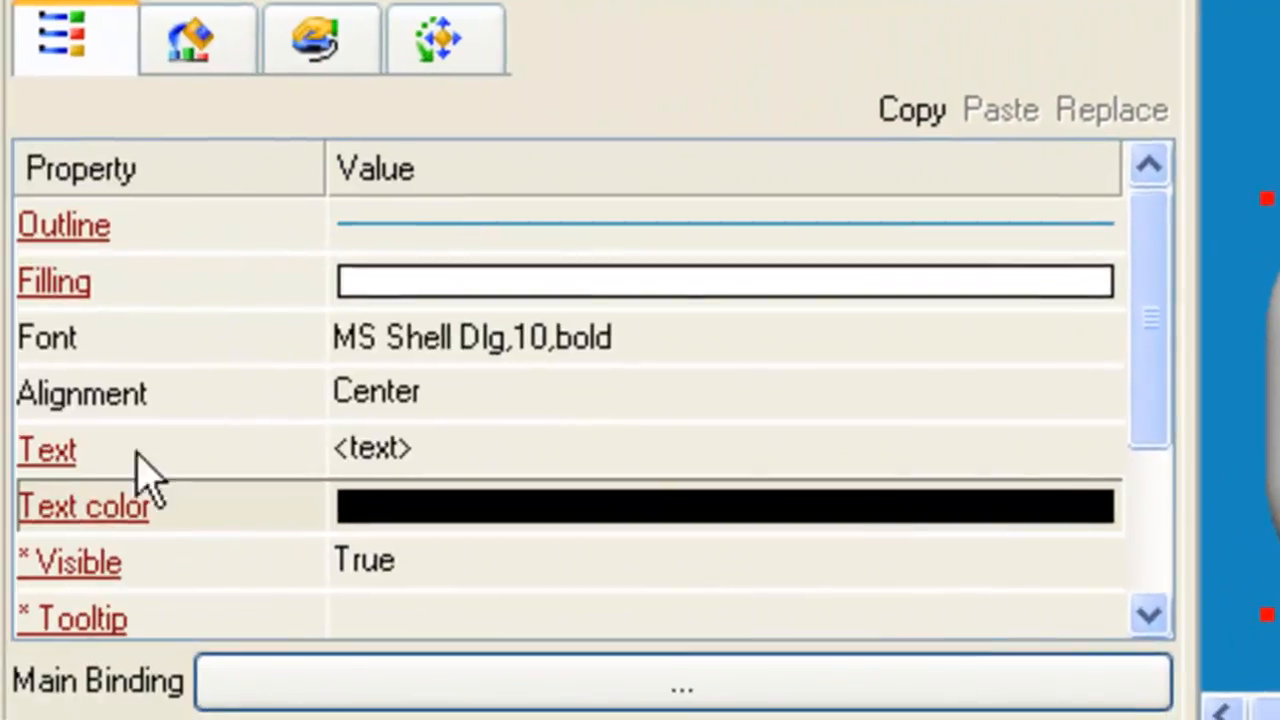
{"action": "left_click", "coordinate": [40, 450]}
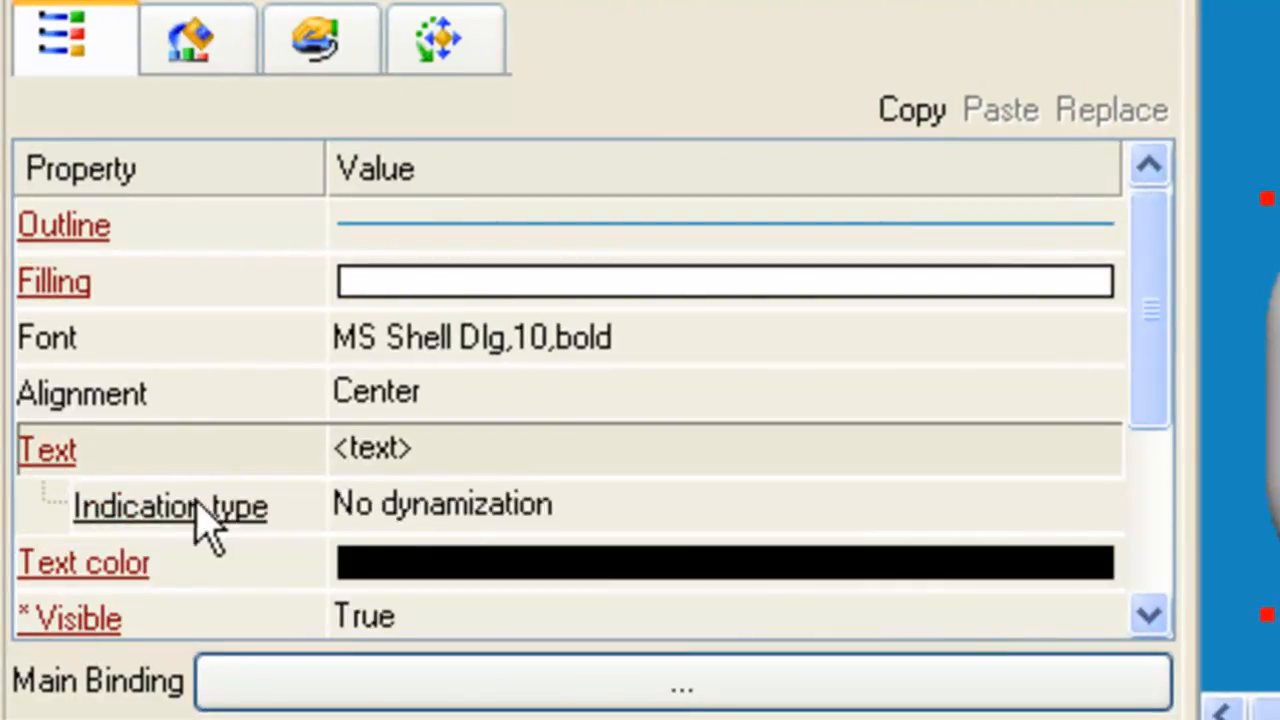
{"action": "left_click", "coordinate": [457, 521]}
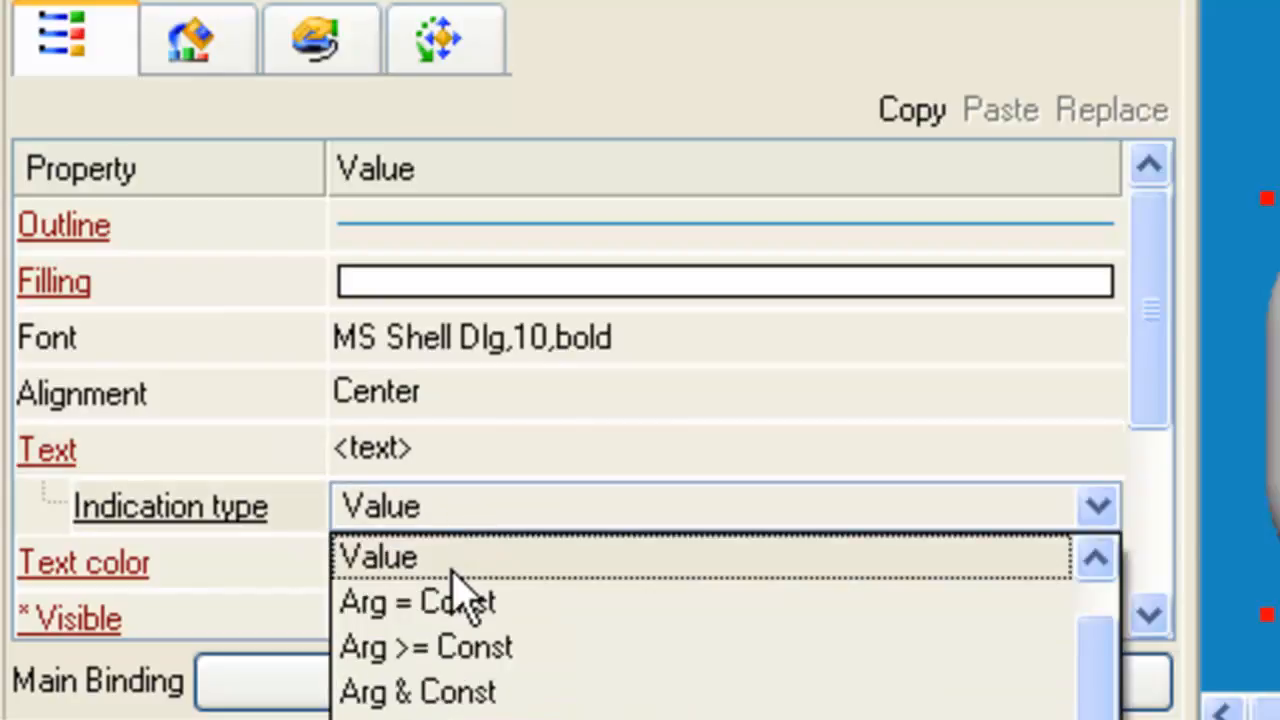
{"action": "left_click", "coordinate": [455, 565]}
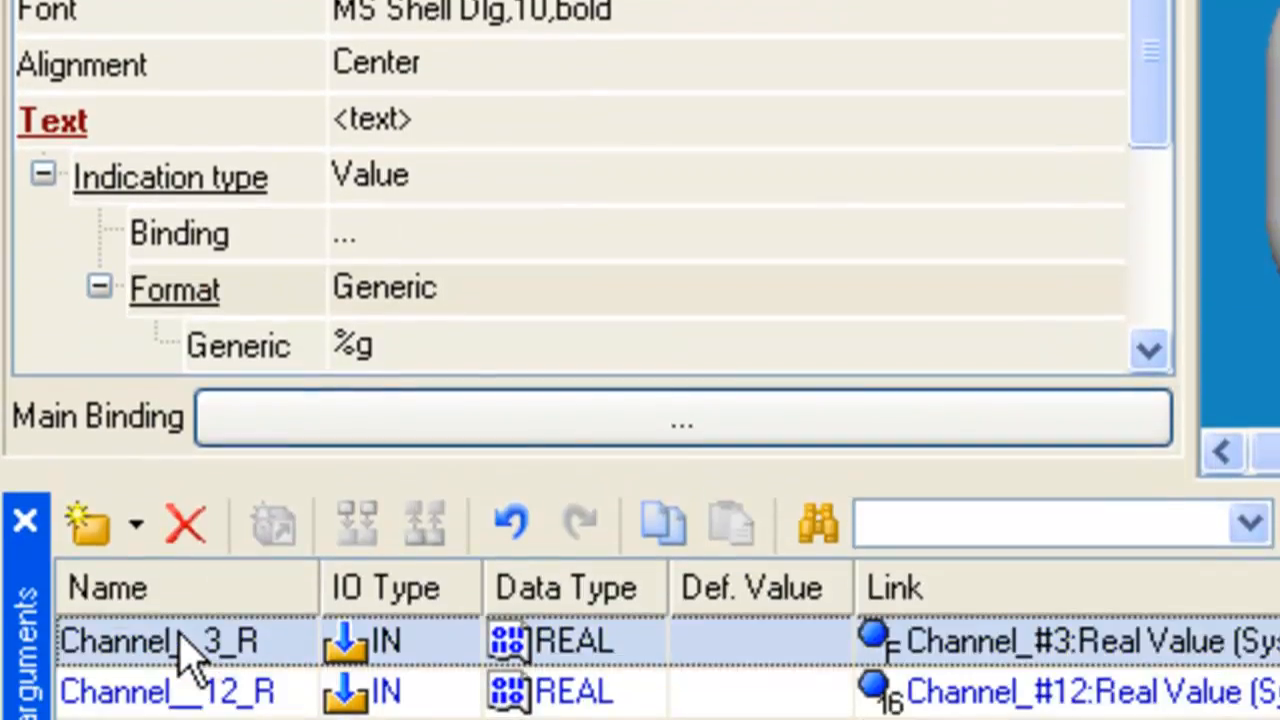
{"action": "left_click_drag", "start_coordinate": [190, 655], "coordinate": [398, 240]}
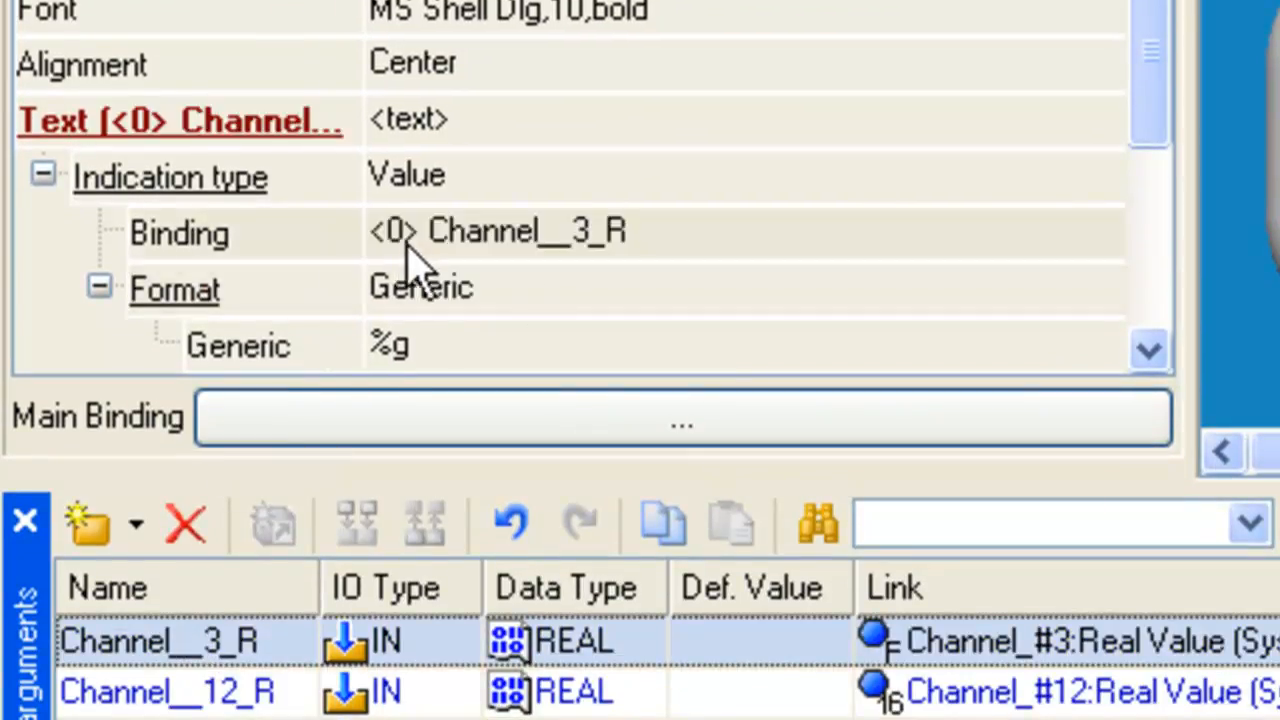
- Change the number format of the value displayed in the tank's text box
{"action": "left_click", "coordinate": [430, 350]}
{"action": "left_click", "coordinate": [489, 303]}
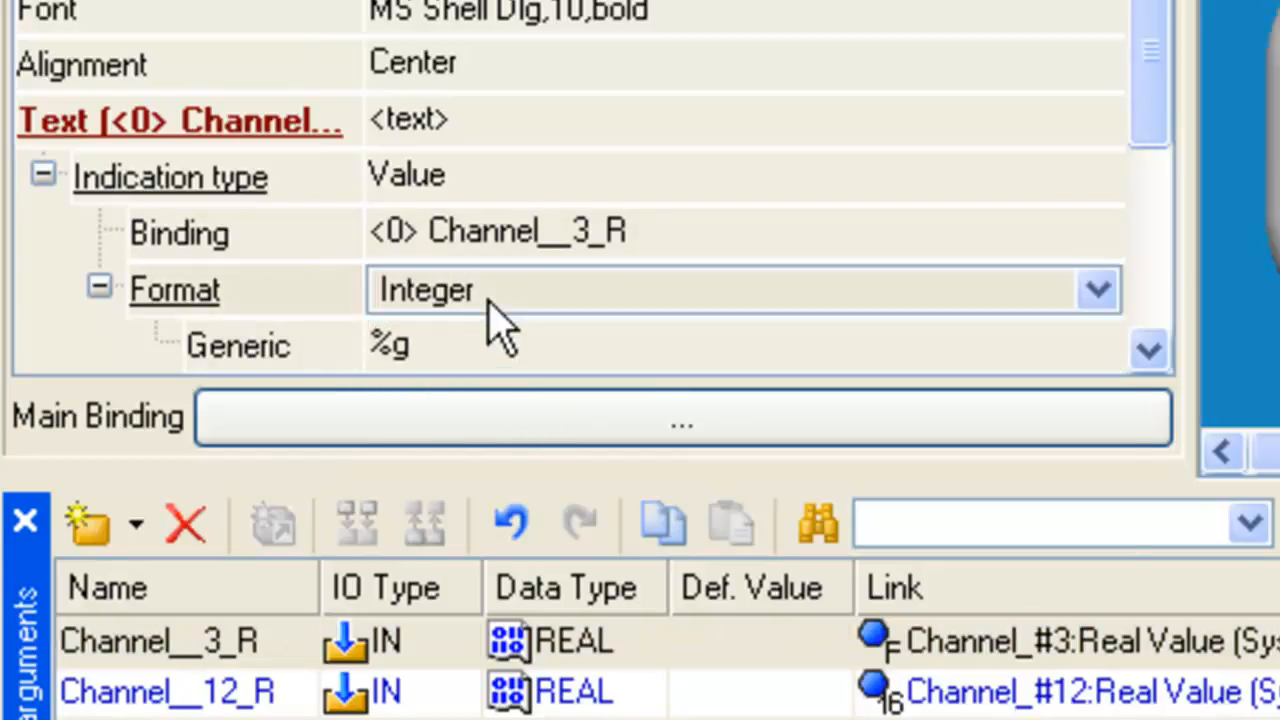
{"action": "left_click", "coordinate": [472, 437]}
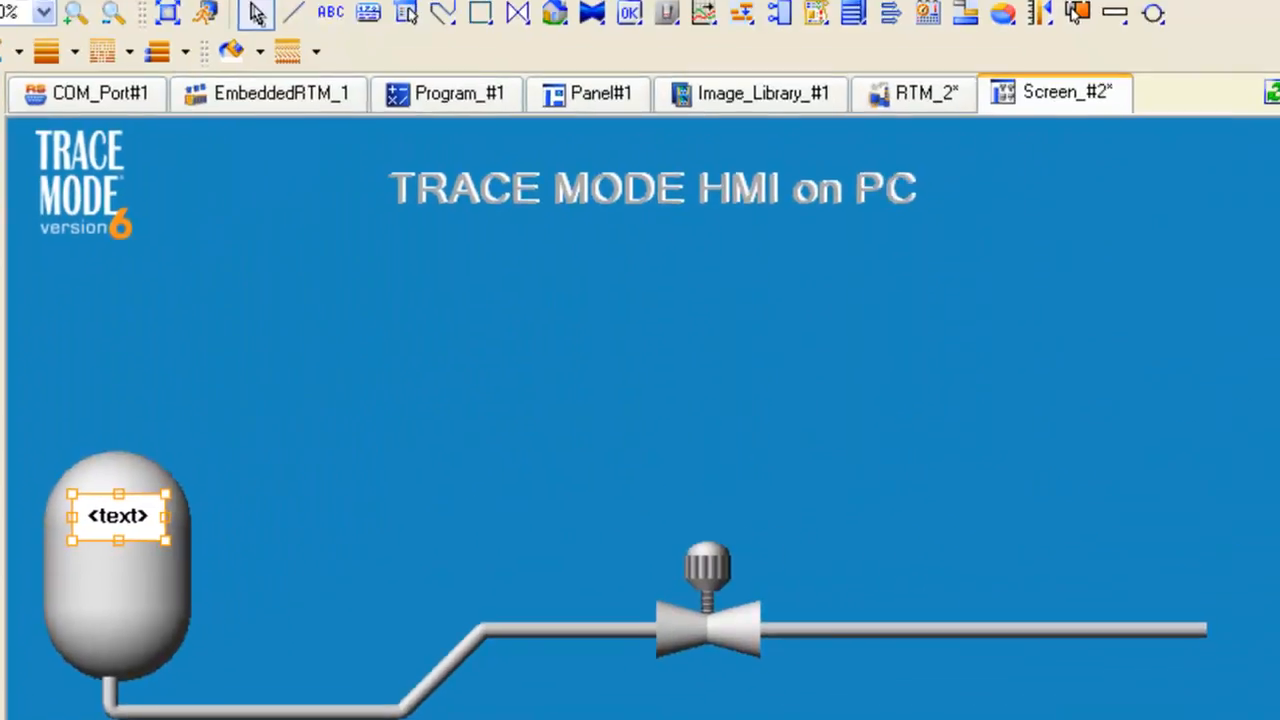
{"action": "left_click", "coordinate": [69, 688]}
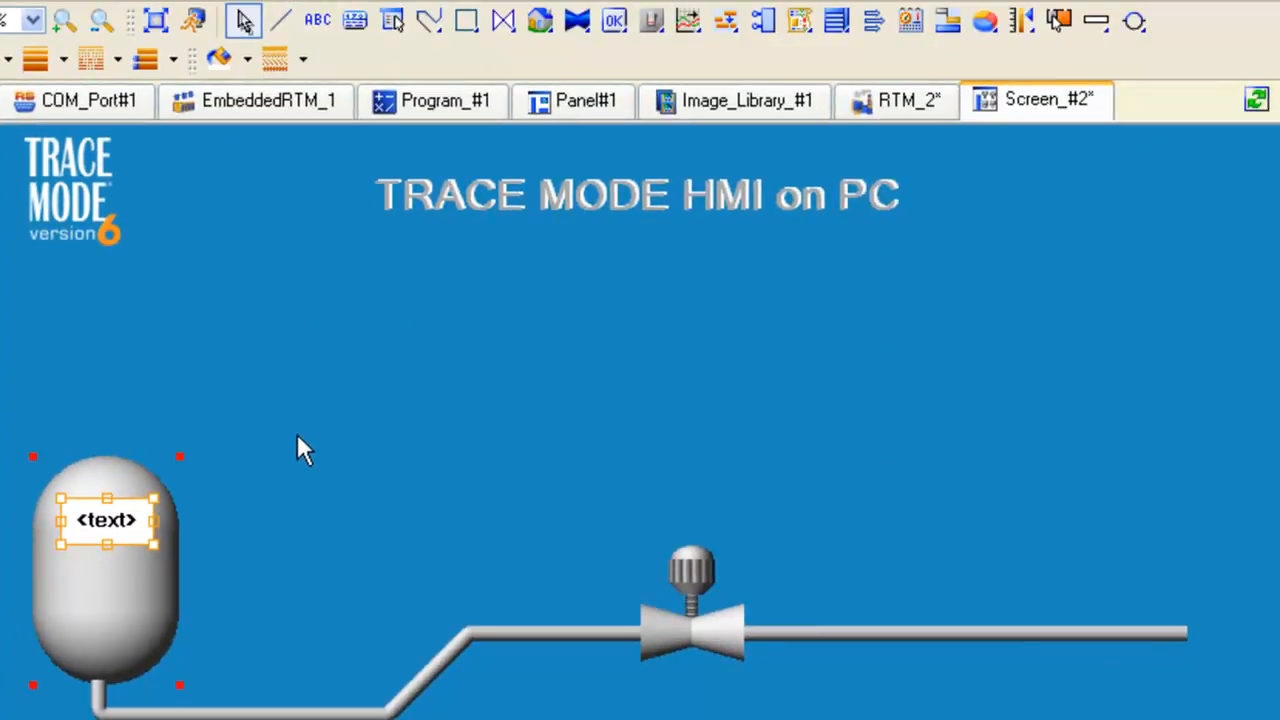
- Insert a trend below the title, reduce its height to clear the valve, and widen it
{"action": "left_click", "coordinate": [688, 22]}
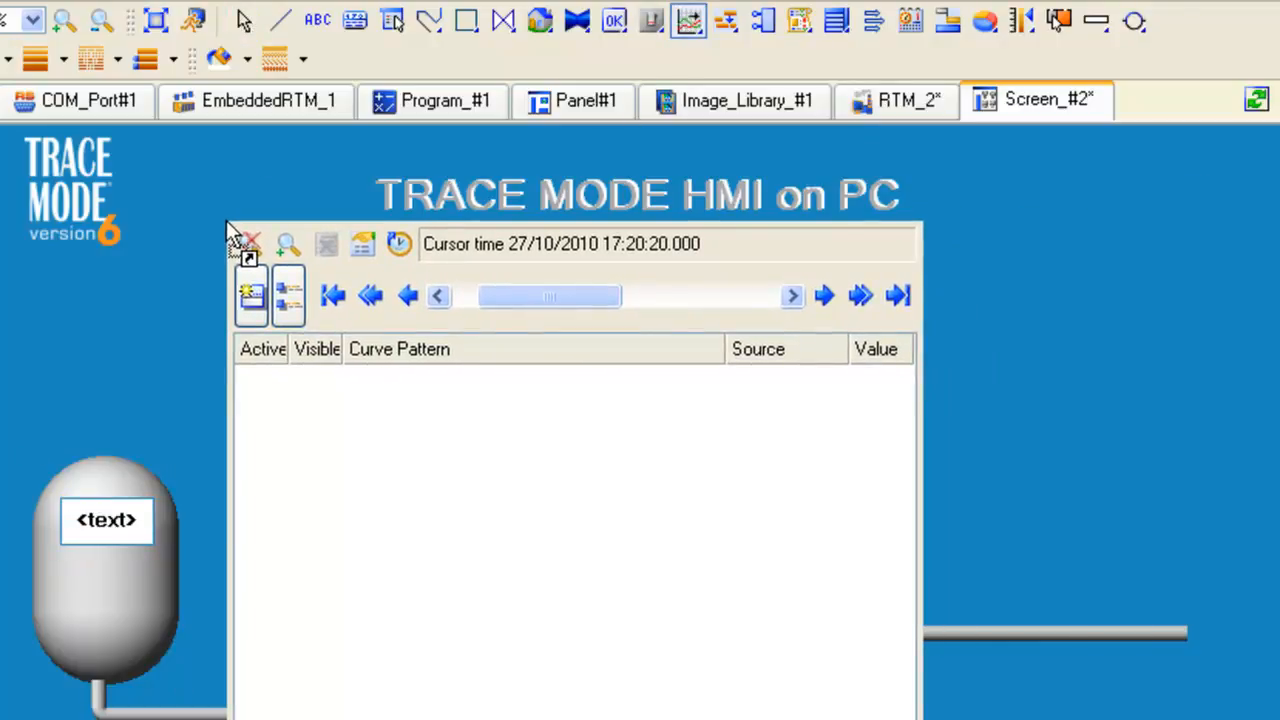
{"action": "left_click", "coordinate": [228, 236]}
{"action": "scroll", "coordinate": [520, 594], "scroll_direction": "down", "scroll_amount": 3}
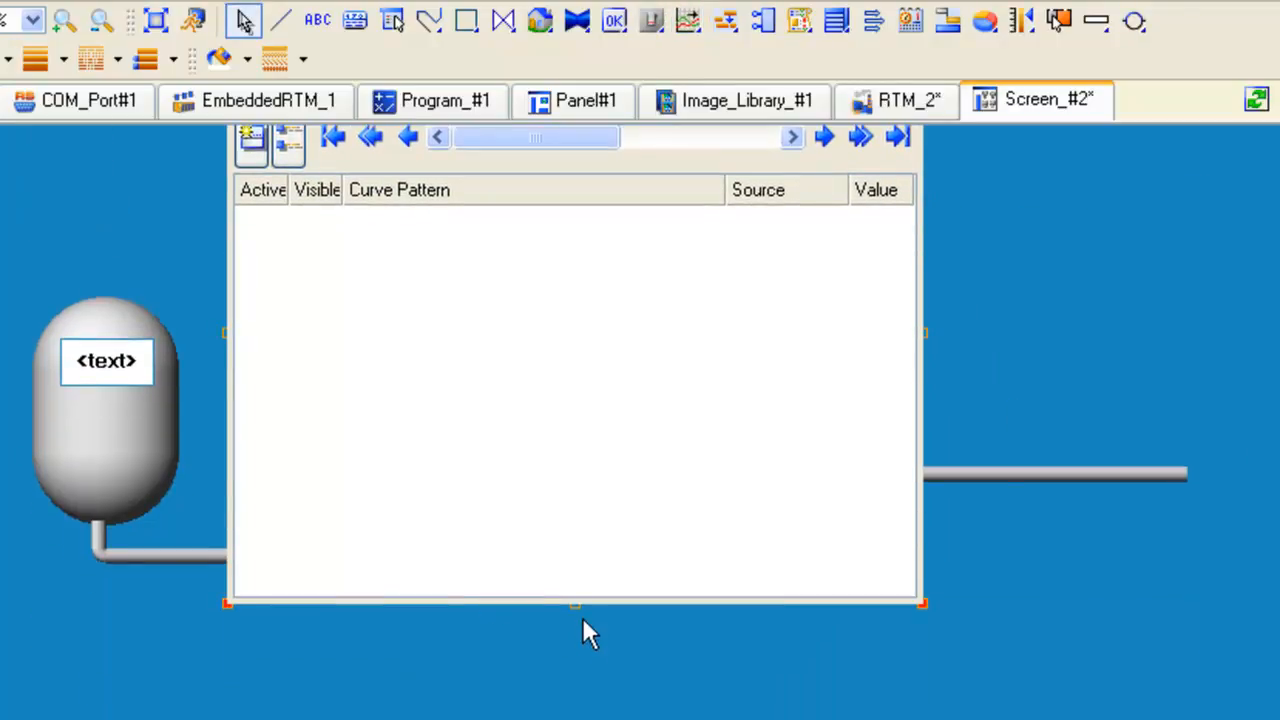
{"action": "left_click_drag", "start_coordinate": [579, 605], "coordinate": [589, 370]}
{"action": "scroll", "coordinate": [610, 420], "scroll_direction": "up", "scroll_amount": 3}
{"action": "left_click_drag", "start_coordinate": [922, 376], "coordinate": [1050, 378]}
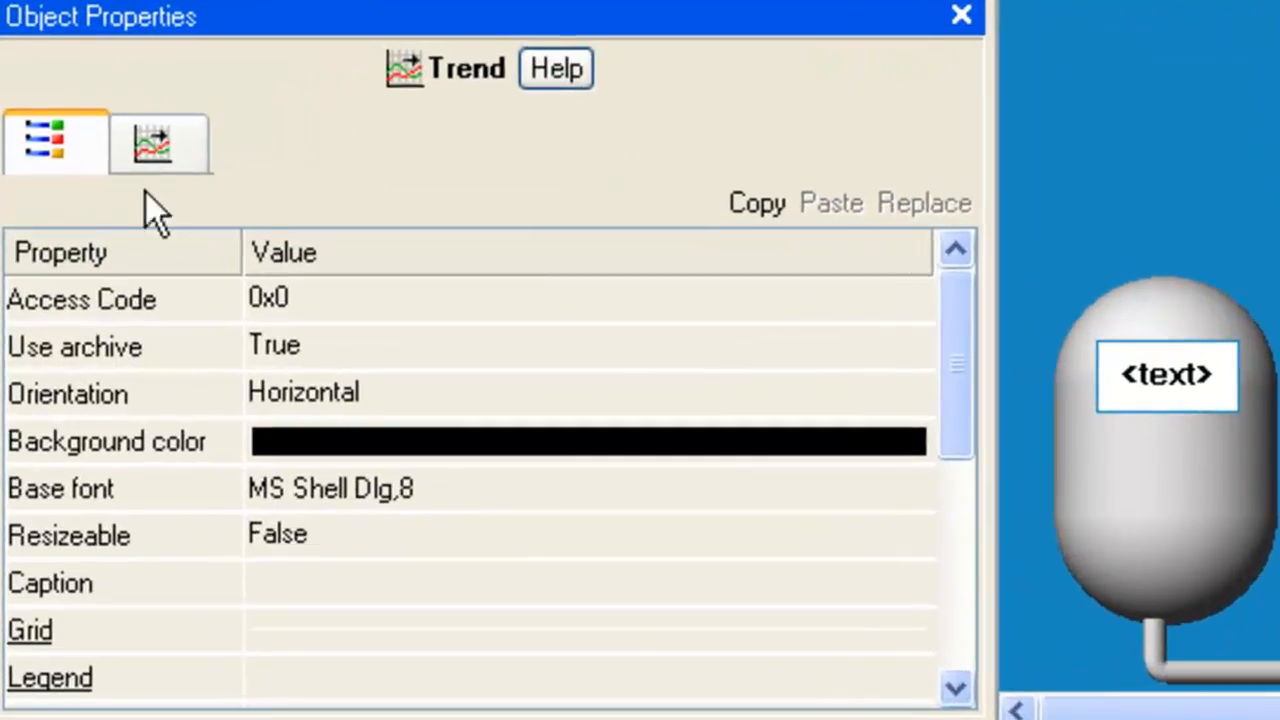
- Set the color of the trend's Channel__12_R curve to red and its pen width to 3
{"action": "left_click", "coordinate": [151, 145]}
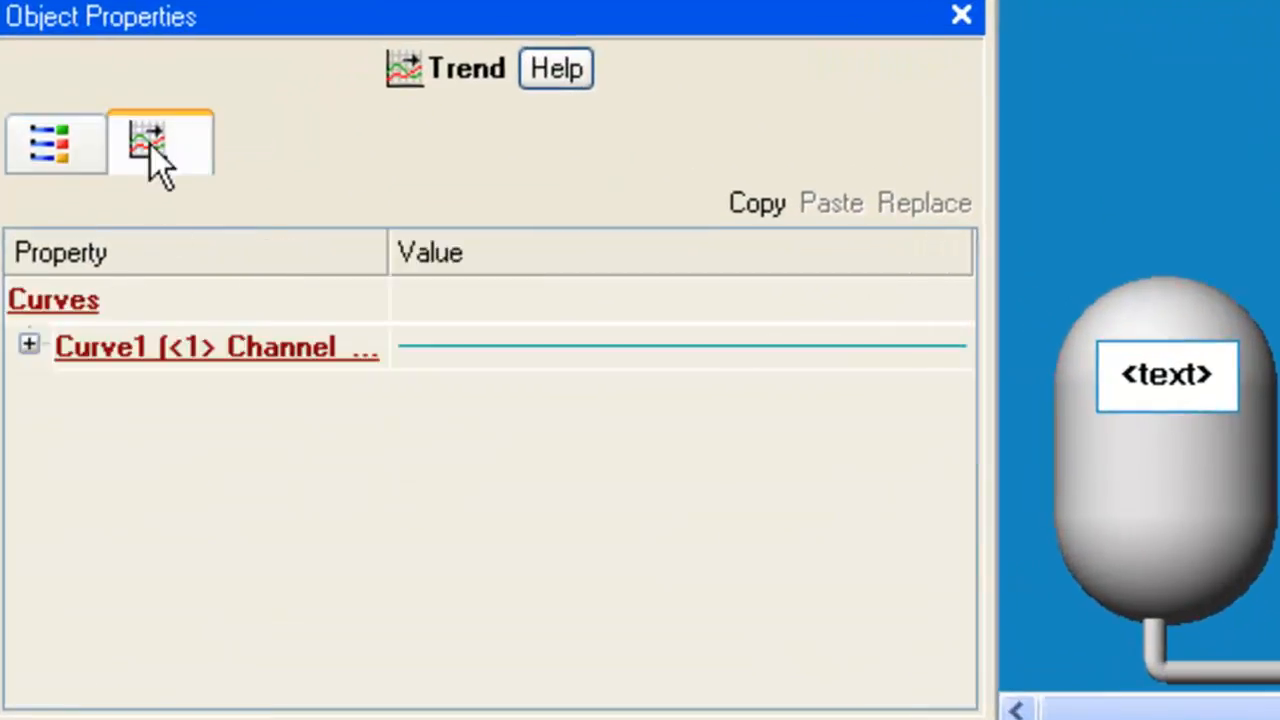
{"action": "double_click", "coordinate": [153, 350]}
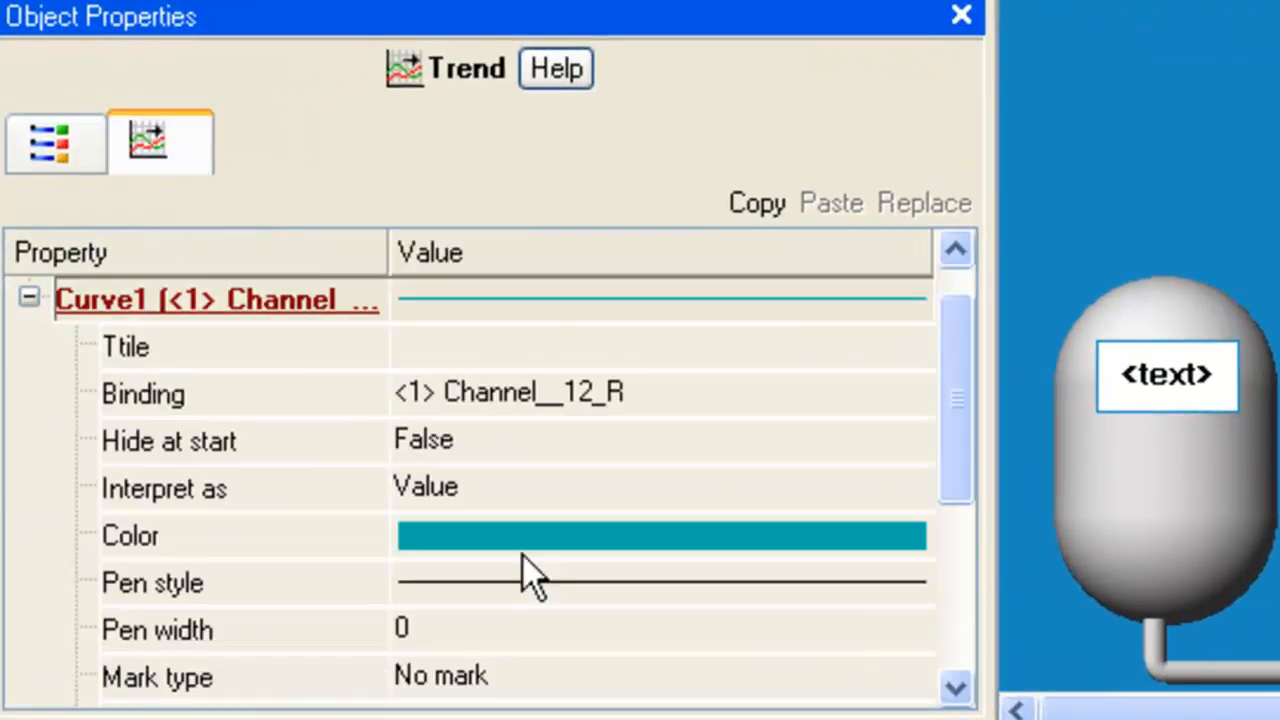
{"action": "left_click", "coordinate": [558, 545]}
{"action": "left_click", "coordinate": [641, 296]}
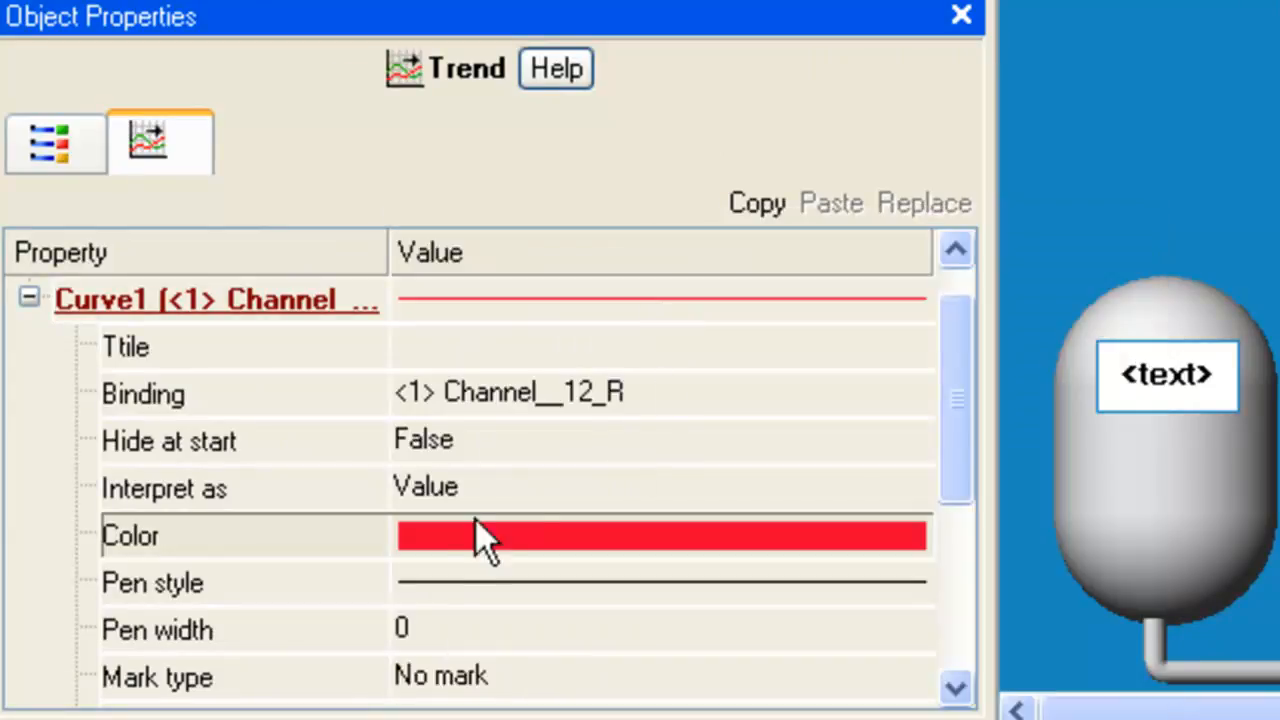
{"action": "left_click", "coordinate": [766, 624]}
{"action": "left_click", "coordinate": [916, 626]}
{"action": "left_click", "coordinate": [916, 626]}
{"action": "left_click", "coordinate": [916, 626]}
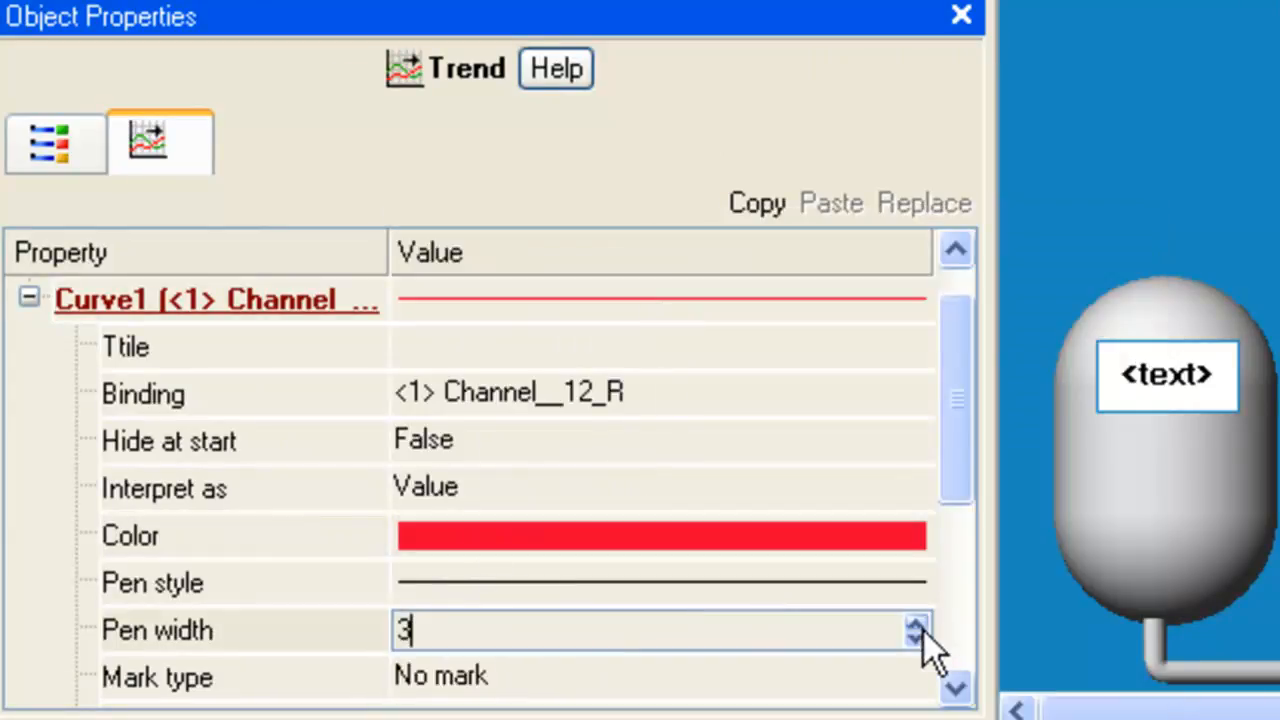
- Set the curve's maximum value to 255 and its interpolation to None
{"action": "scroll", "coordinate": [955, 490], "scroll_direction": "down", "scroll_amount": 1}
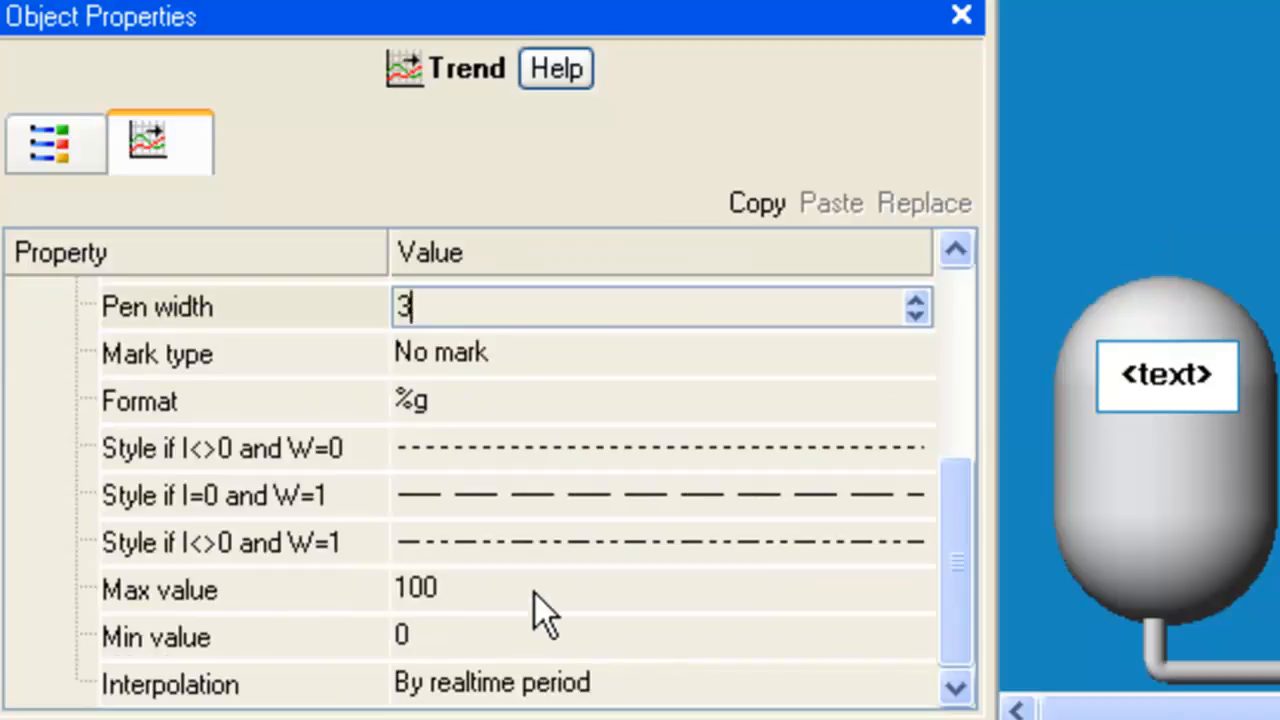
{"action": "left_click", "coordinate": [535, 594]}
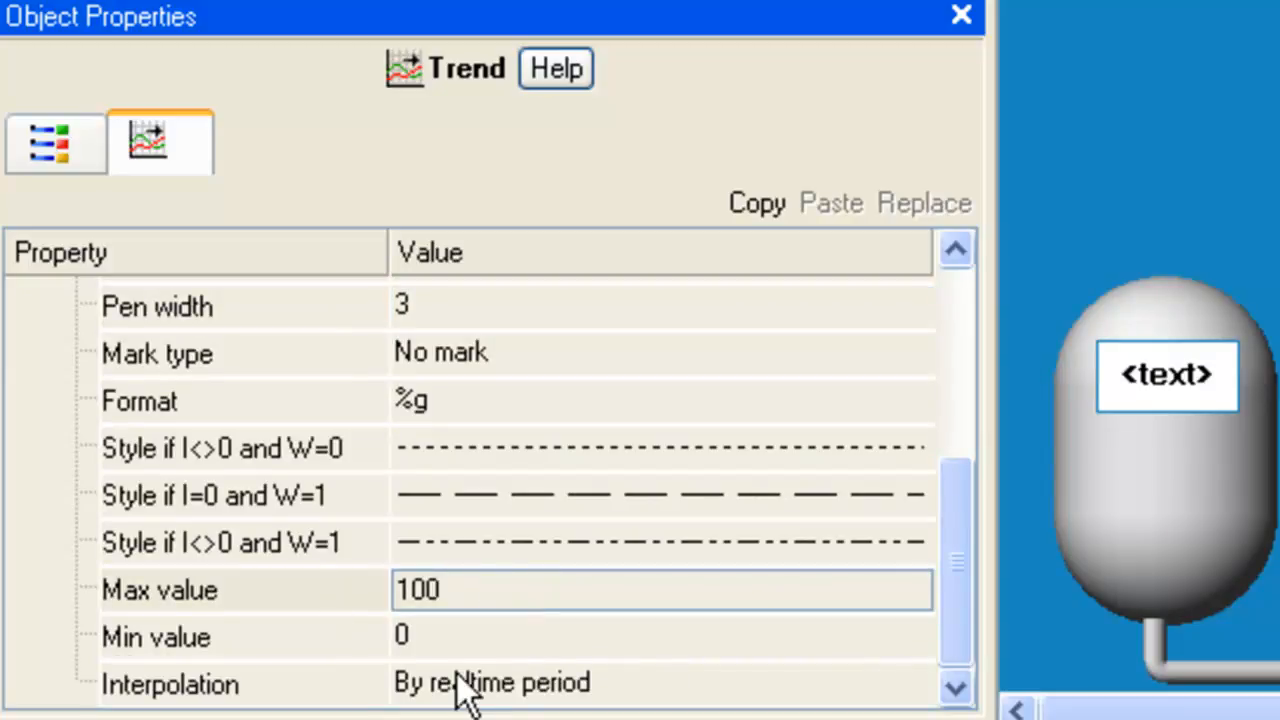
{"action": "type", "text": "255"}
{"action": "key", "text": "Return"}
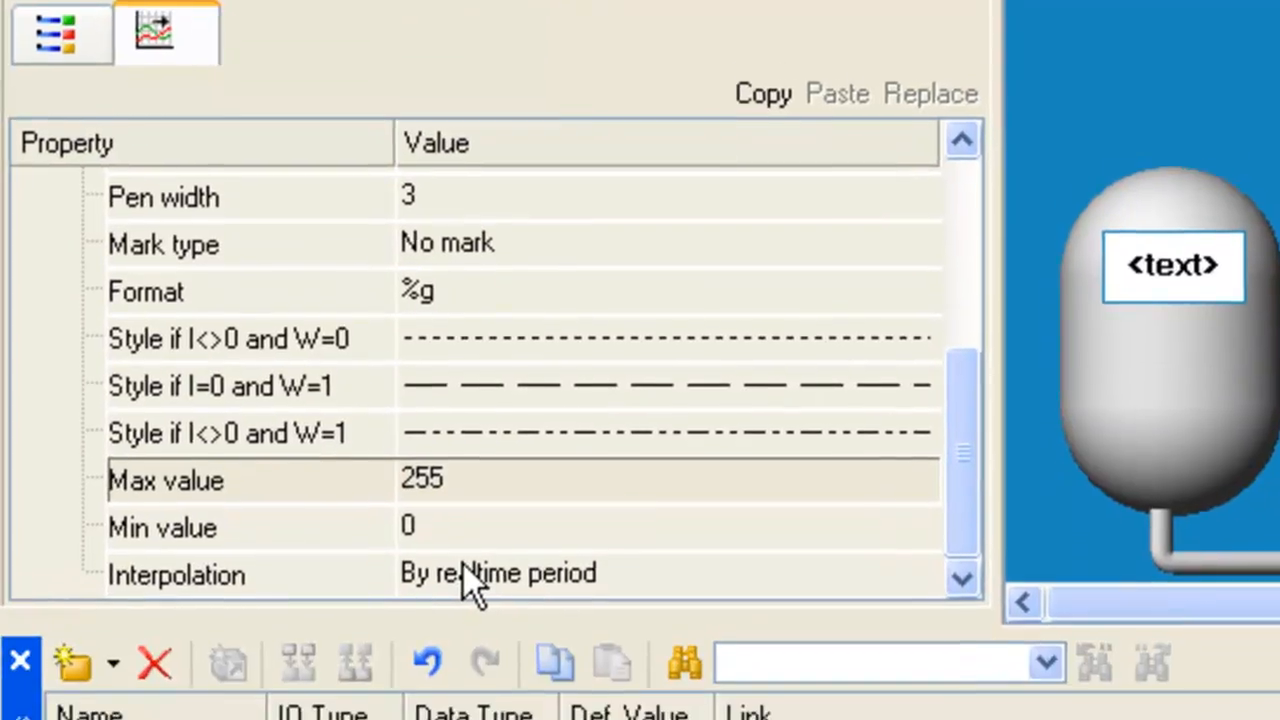
{"action": "left_click", "coordinate": [547, 587]}
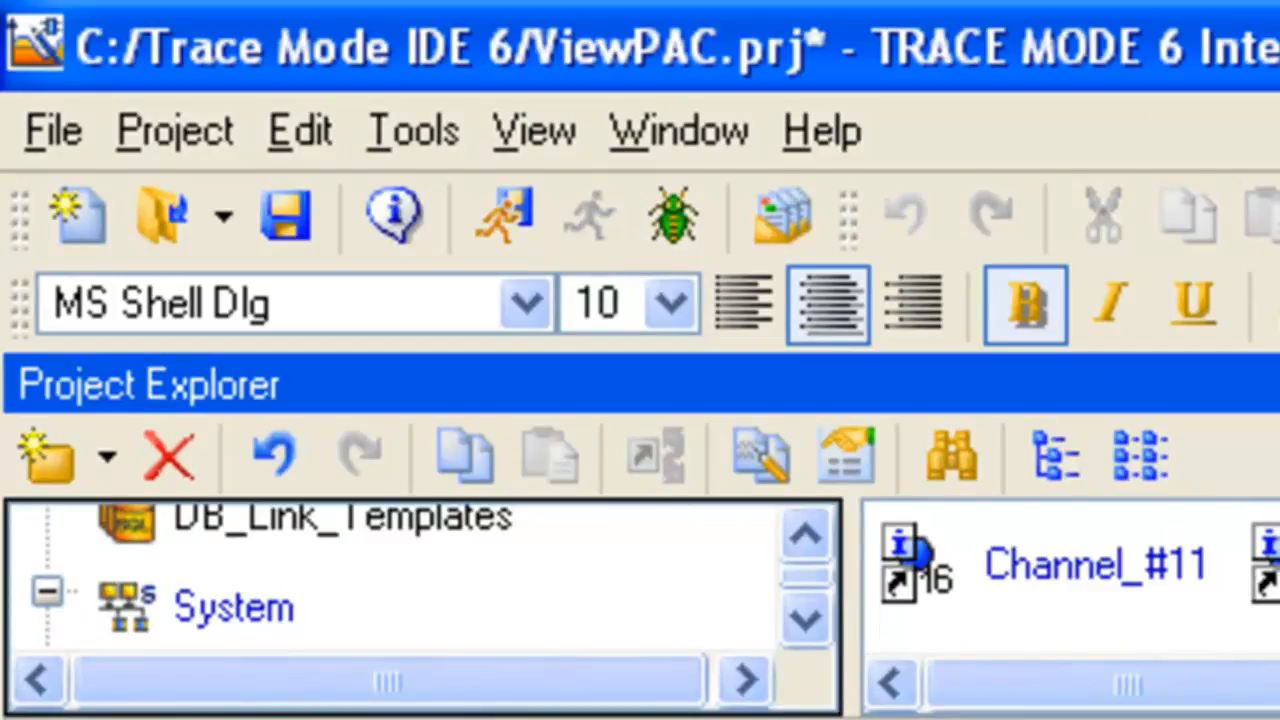
- Save the project and launch the RTM_2 node in the Profiler
{"action": "left_click", "coordinate": [290, 216]}
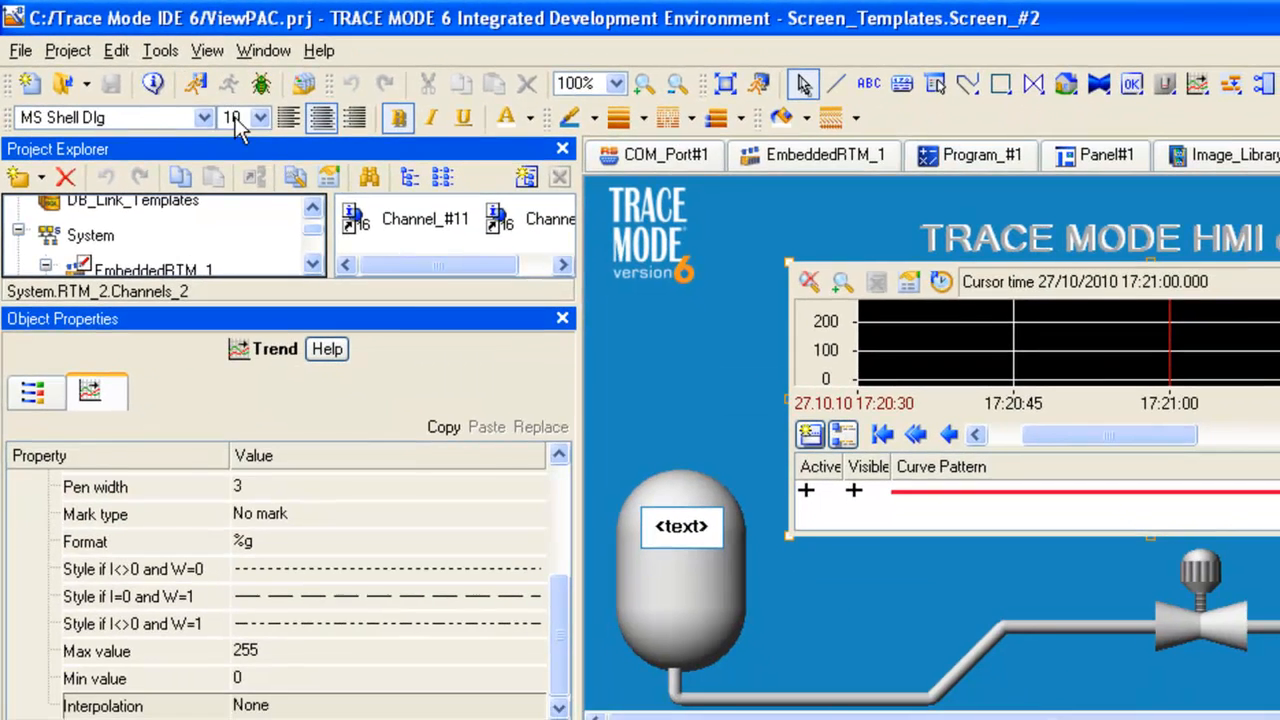
{"action": "left_click", "coordinate": [562, 318]}
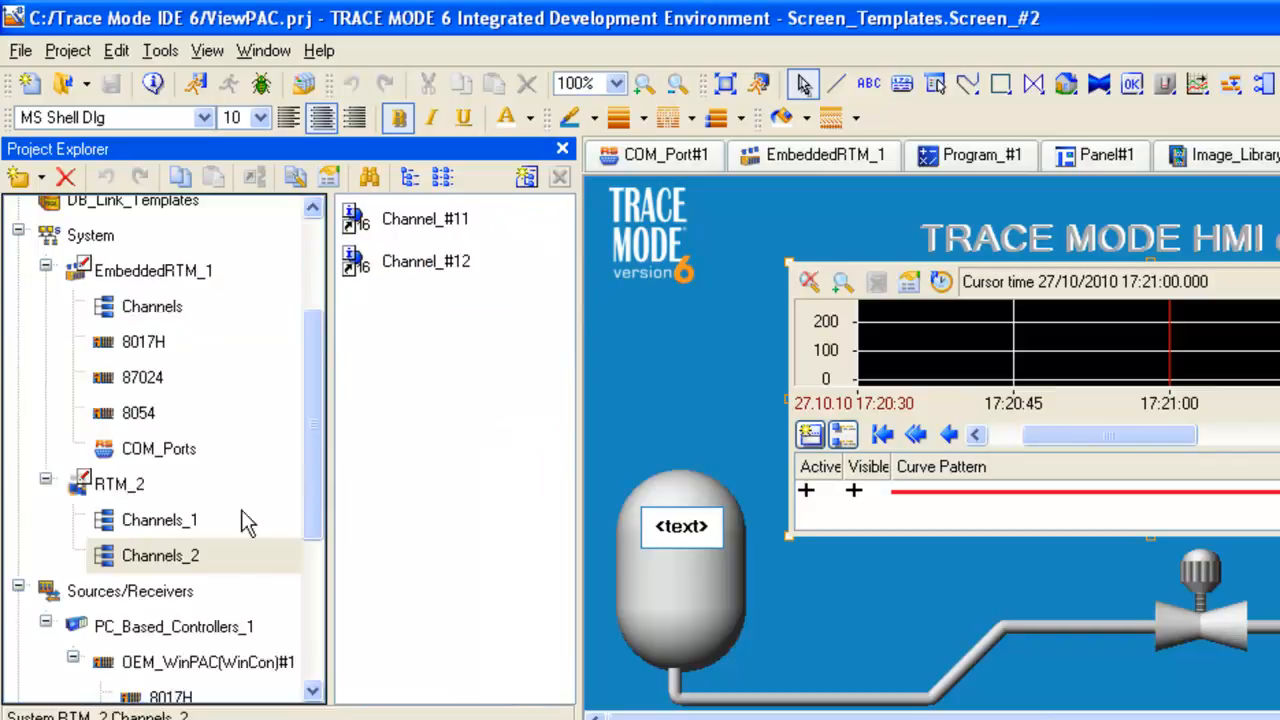
{"action": "left_click", "coordinate": [140, 484]}
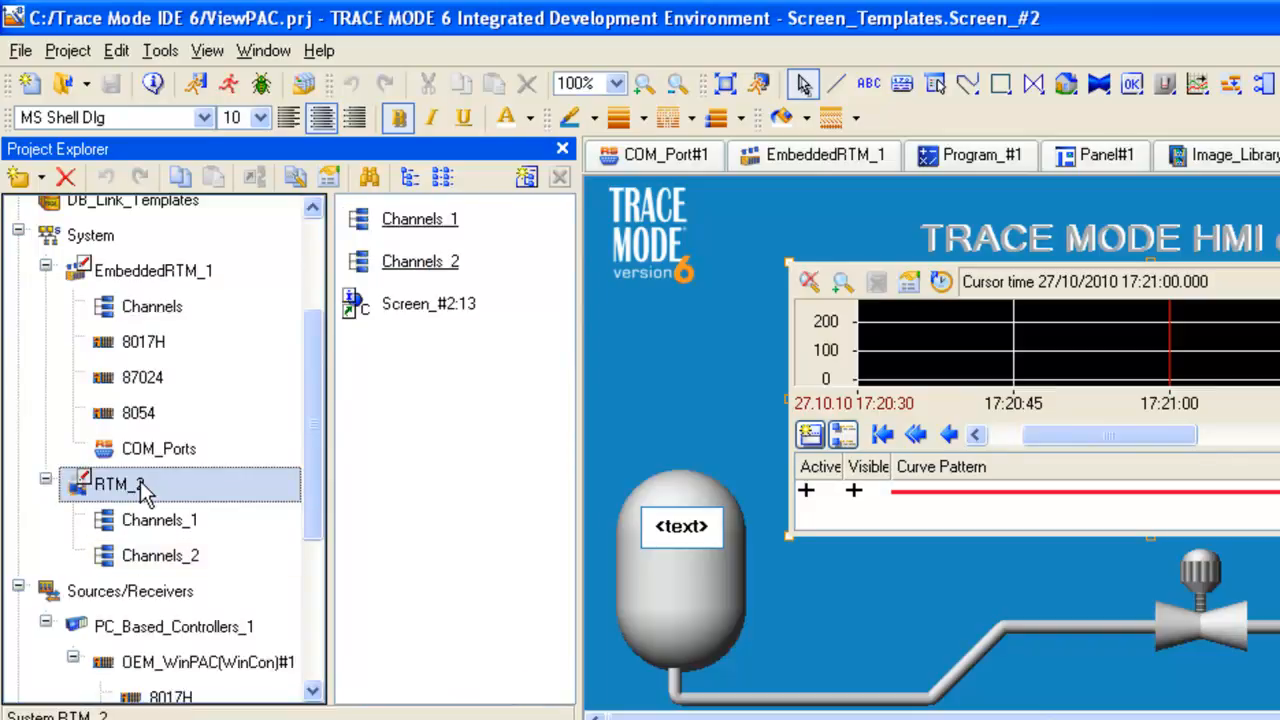
{"action": "left_click", "coordinate": [228, 86]}
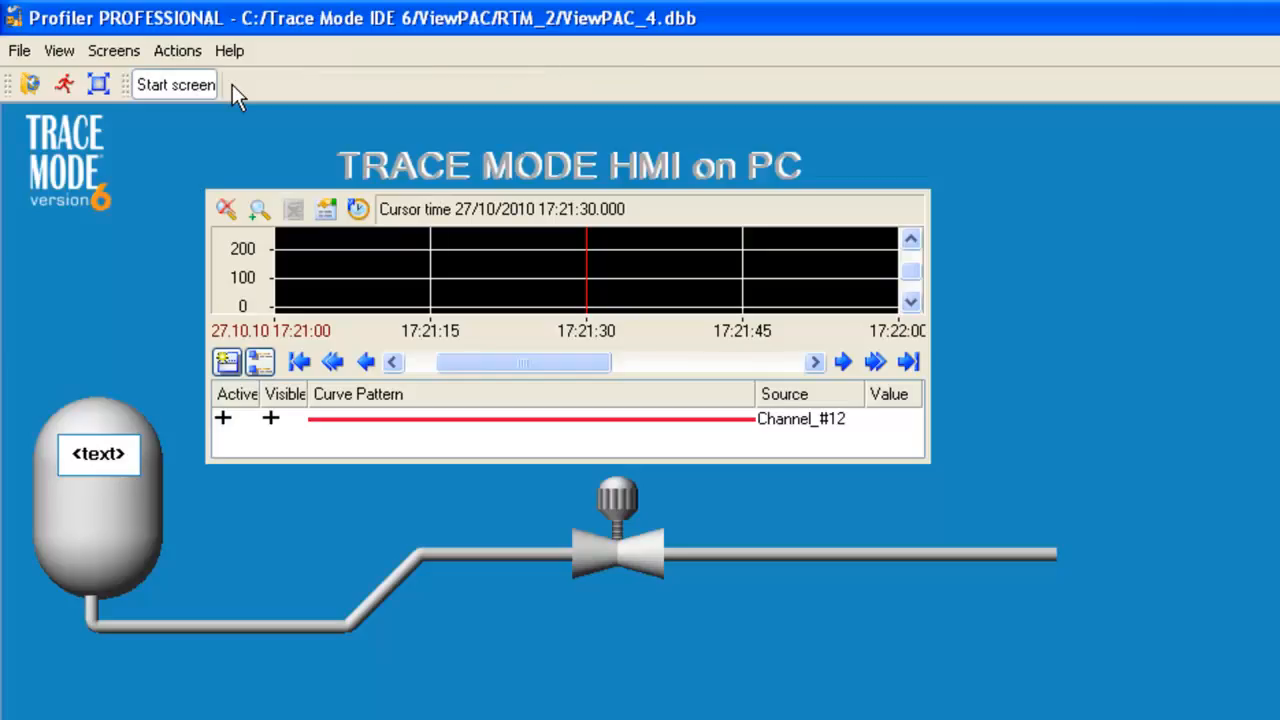
- Start the runtime in the Profiler and hide the trend's curve legend
{"action": "left_click", "coordinate": [65, 84]}
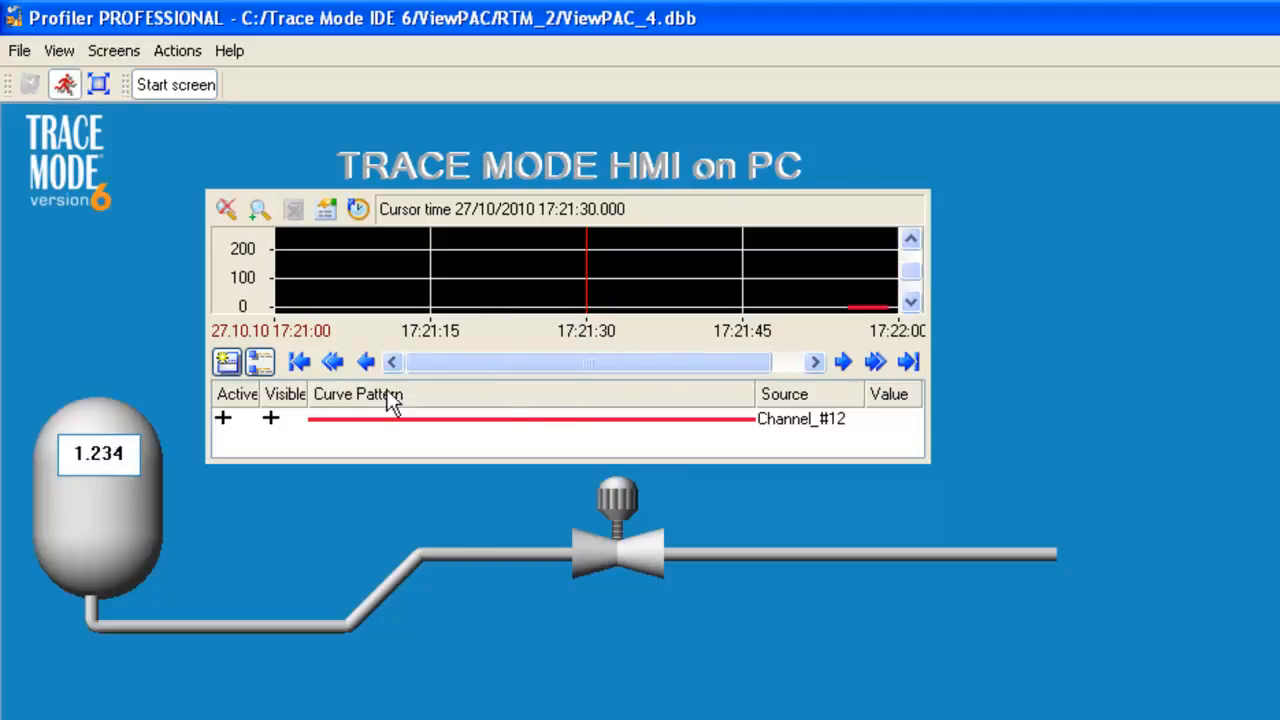
{"action": "left_click", "coordinate": [259, 362]}
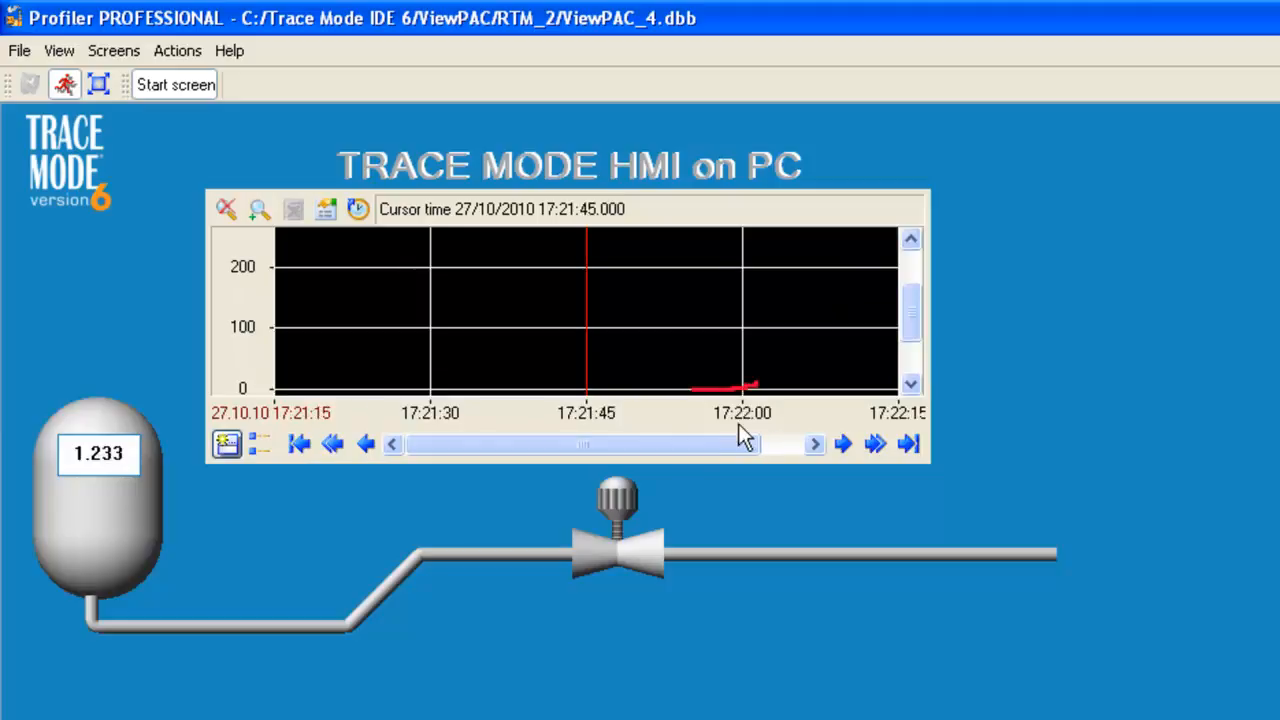